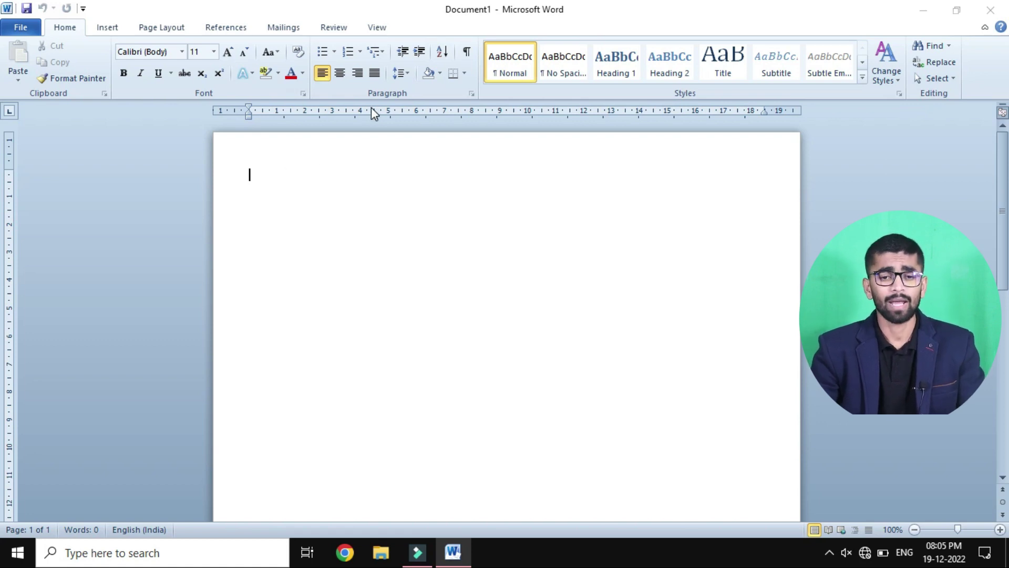
Step: Apply the arrow bullet from the bullet library to the empty first line and remove it again
{"action": "left_click", "coordinate": [334, 52]}
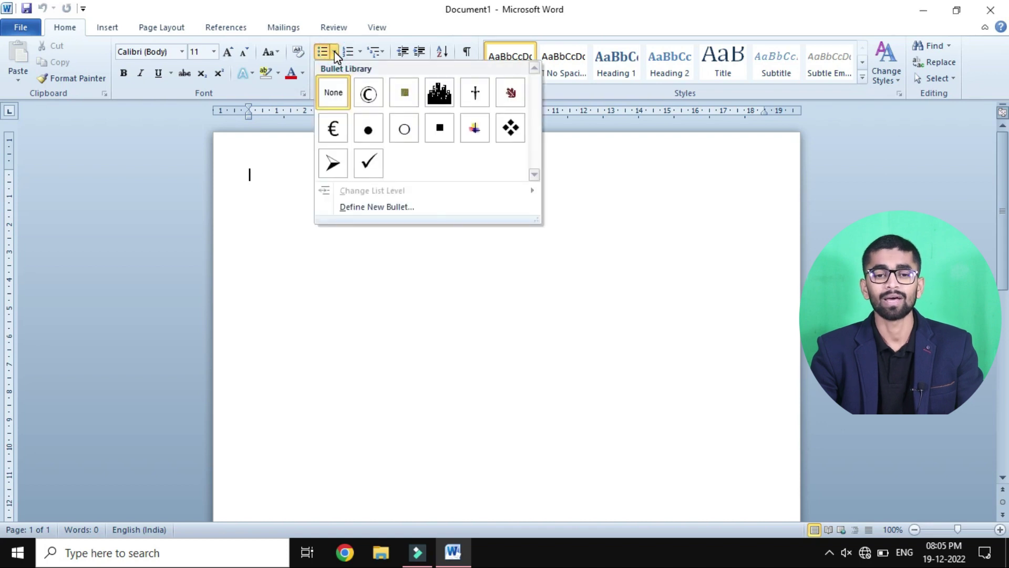
{"action": "left_click", "coordinate": [336, 93]}
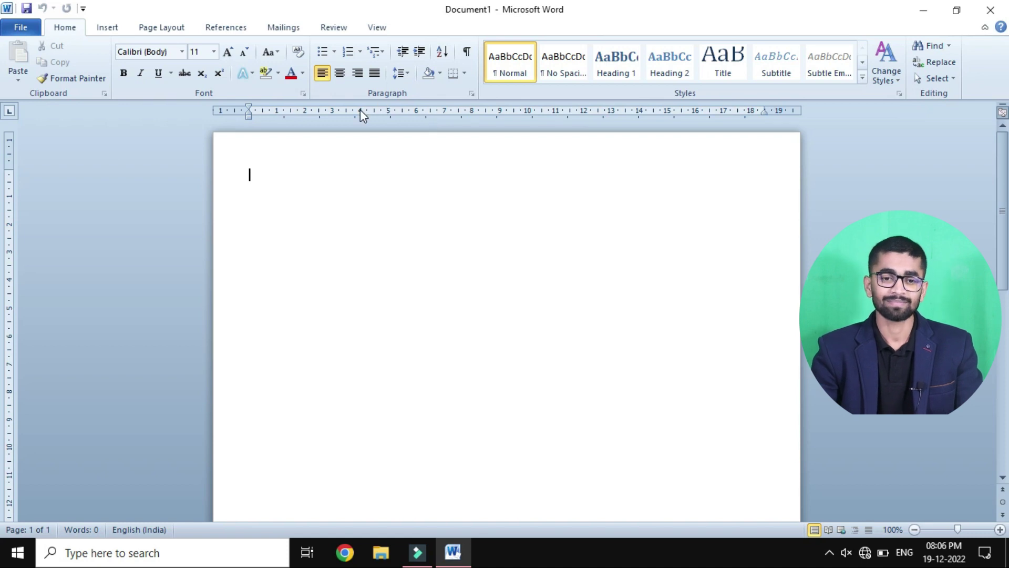
{"action": "left_click", "coordinate": [334, 51]}
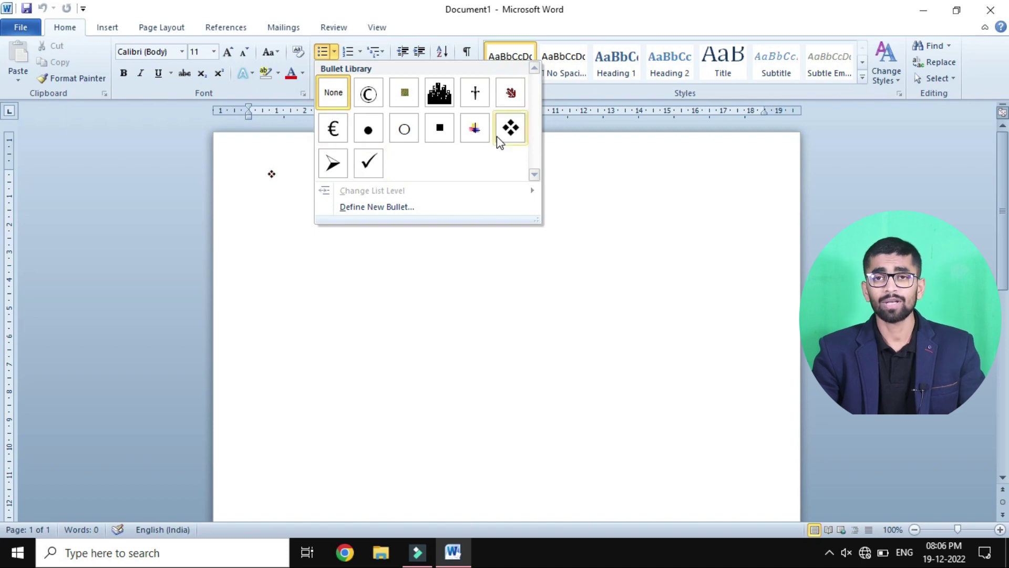
{"action": "left_click", "coordinate": [339, 161]}
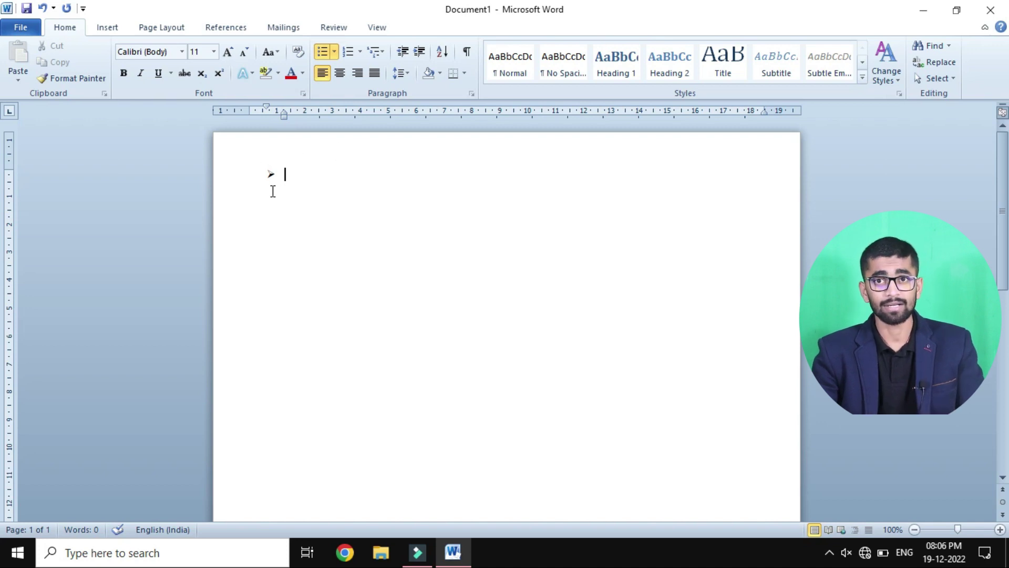
{"action": "key", "text": "BackSpace"}
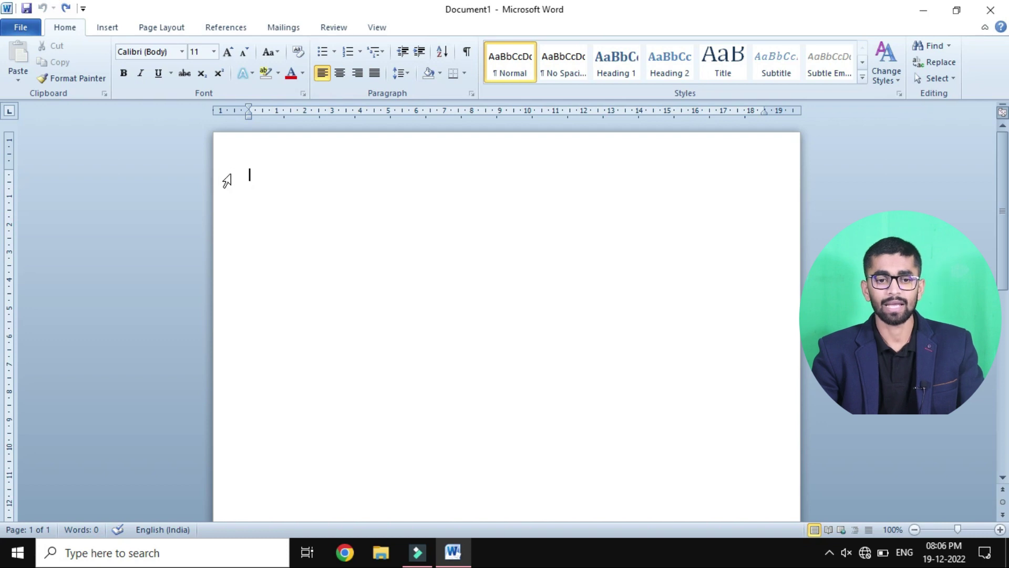
{"action": "type", "text": "sfg"}
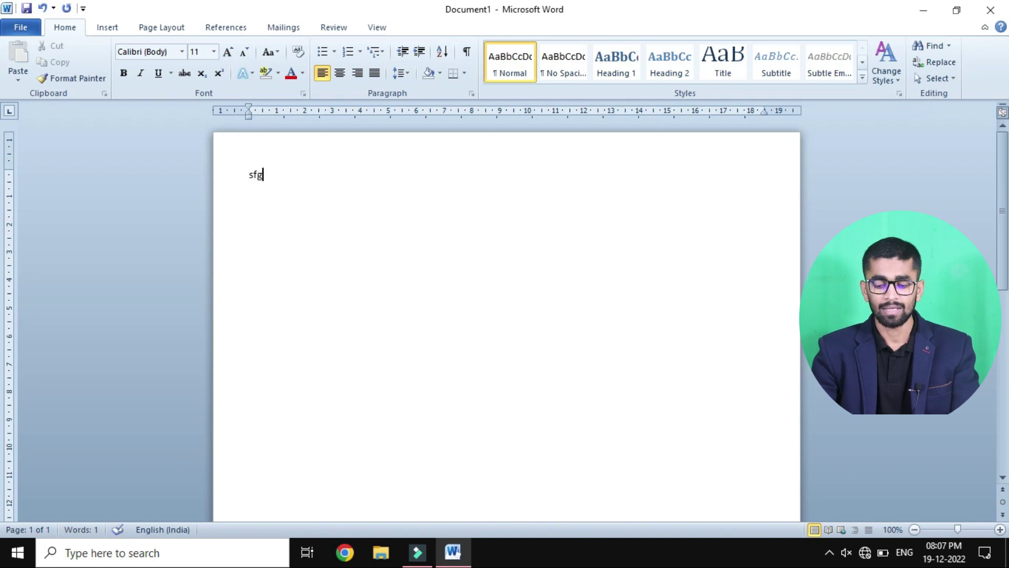
{"action": "key", "text": "BackSpace"}
{"action": "key", "text": "BackSpace"}
{"action": "key", "text": "BackSpace"}
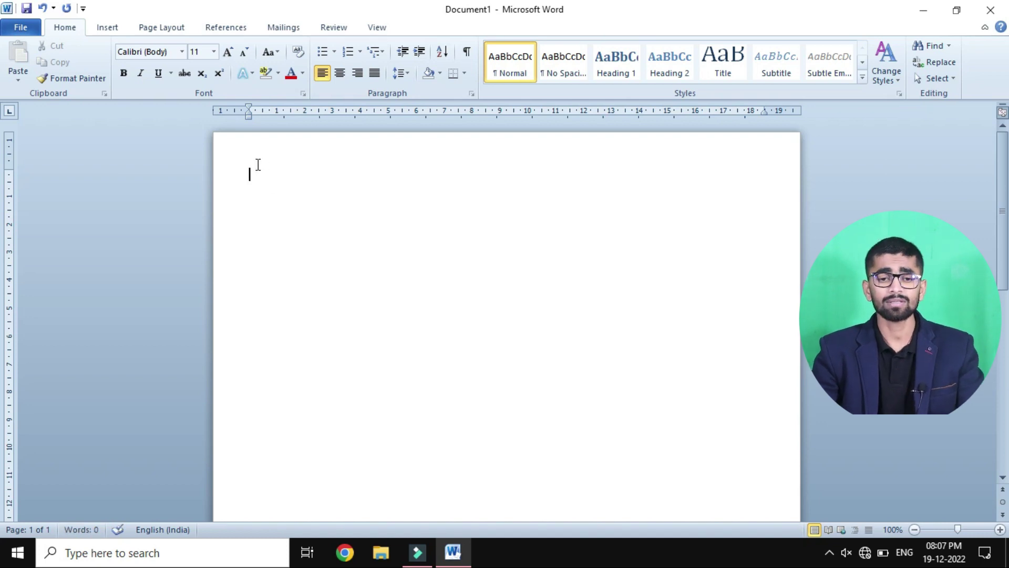
Step: Start a list with the arrow bullet, enter the items Keyboard and Mouse, and add an empty third bullet
{"action": "left_click", "coordinate": [333, 54]}
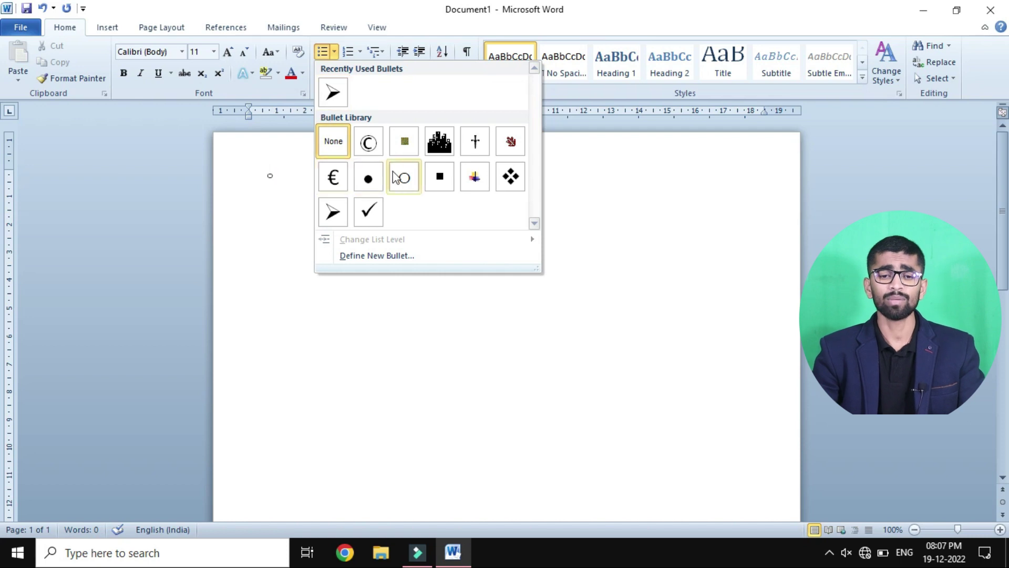
{"action": "left_click", "coordinate": [334, 93]}
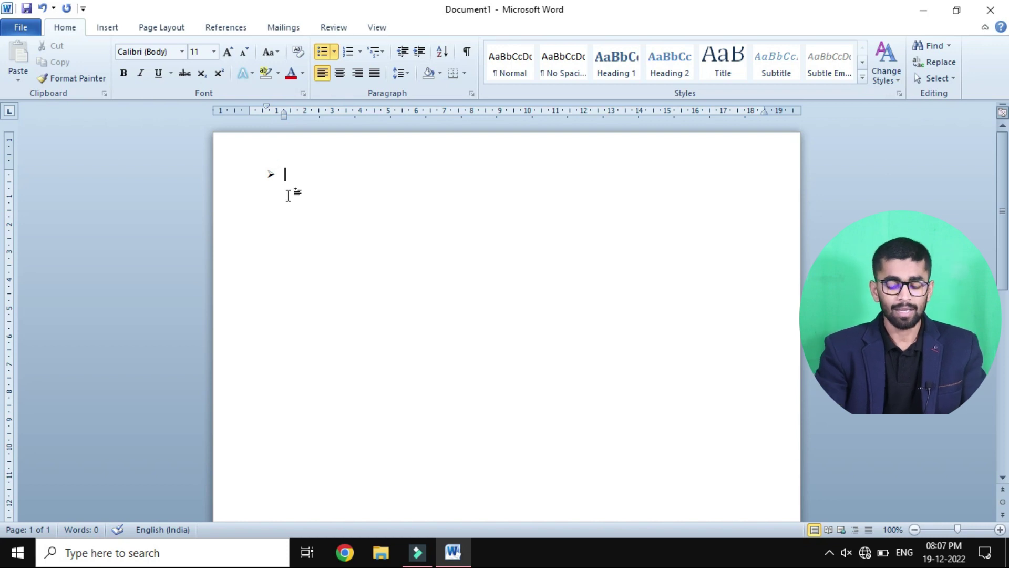
{"action": "type", "text": "jeyle"}
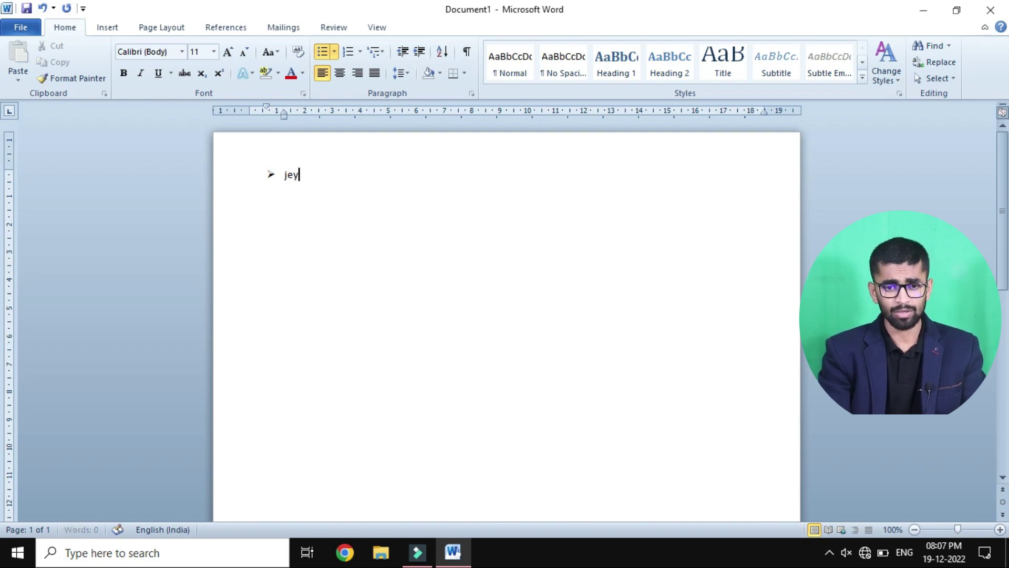
{"action": "key", "text": "BackSpace"}
{"action": "key", "text": "BackSpace"}
{"action": "key", "text": "BackSpace"}
{"action": "key", "text": "BackSpace"}
{"action": "key", "text": "BackSpace"}
{"action": "type", "text": "e"}
{"action": "key", "text": "BackSpace"}
{"action": "type", "text": "key"}
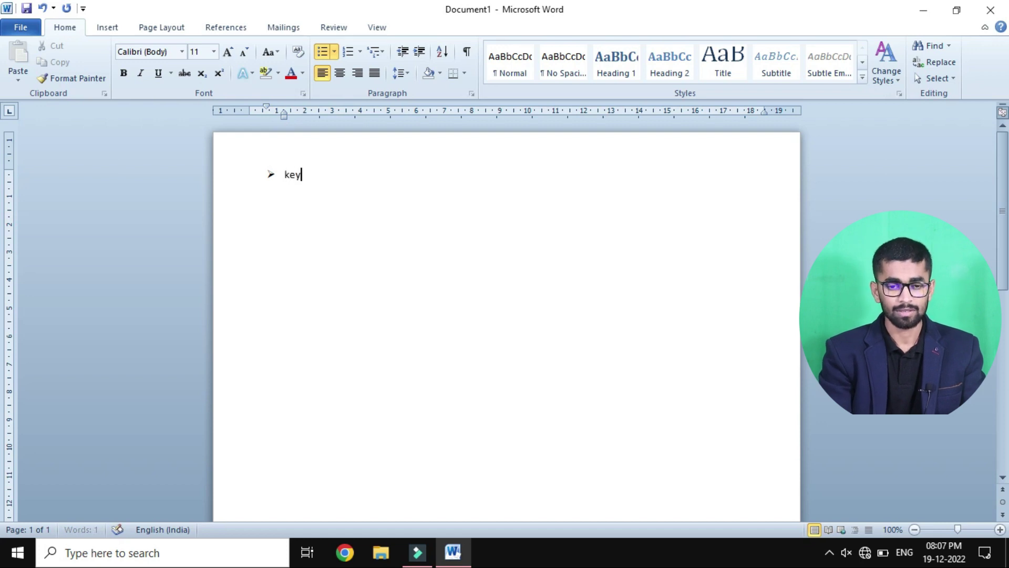
{"action": "type", "text": "board"}
{"action": "key", "text": "Return"}
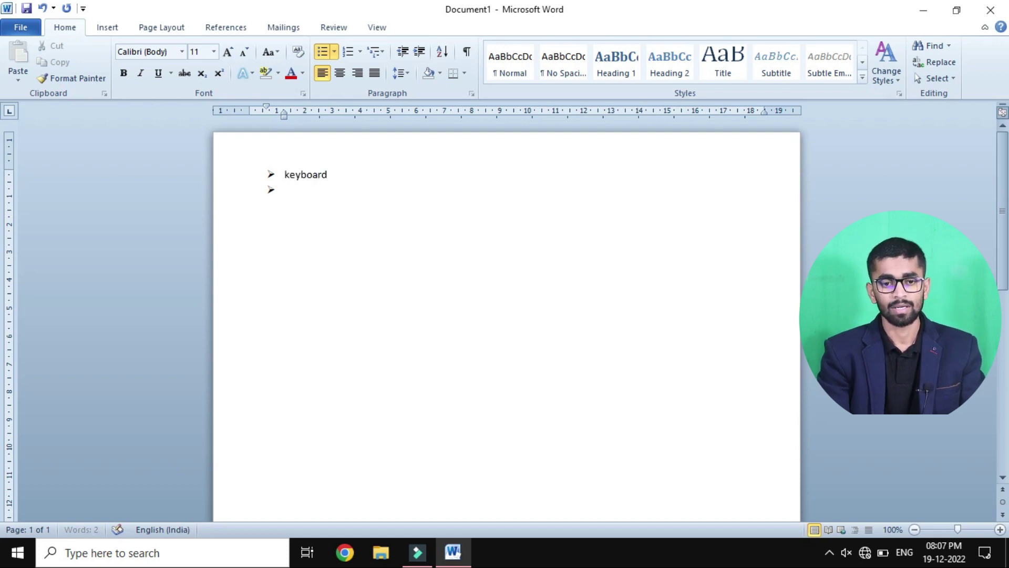
{"action": "type", "text": "mouse"}
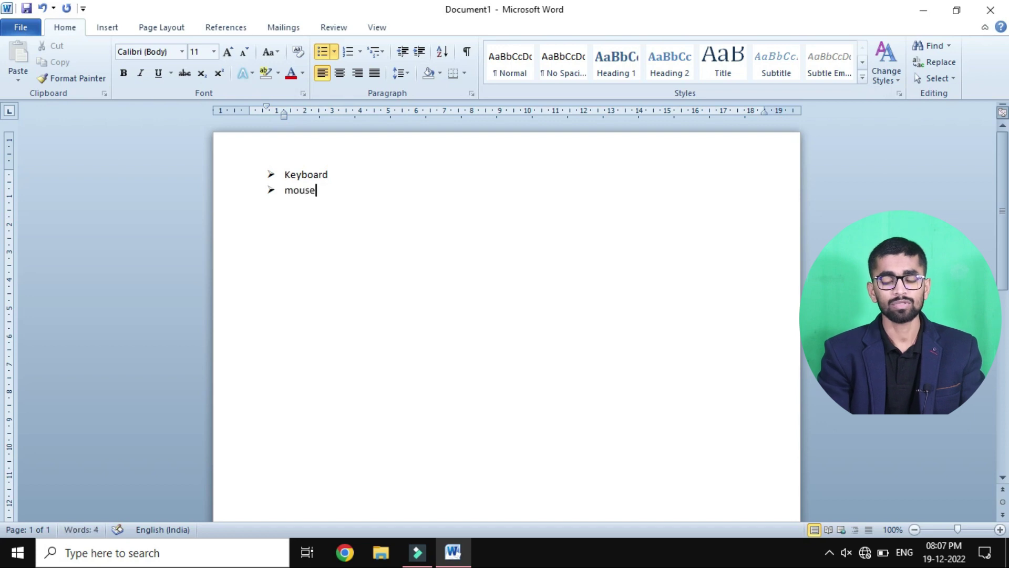
{"action": "key", "text": "Return"}
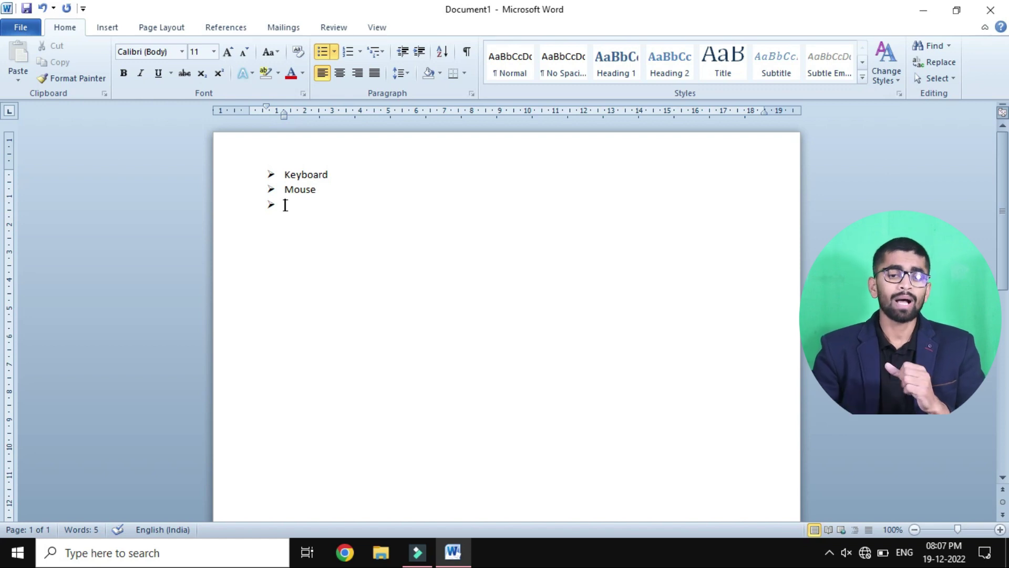
Step: Turn off bullets on the empty third line and undo the change, doing this twice
{"action": "left_click", "coordinate": [333, 56]}
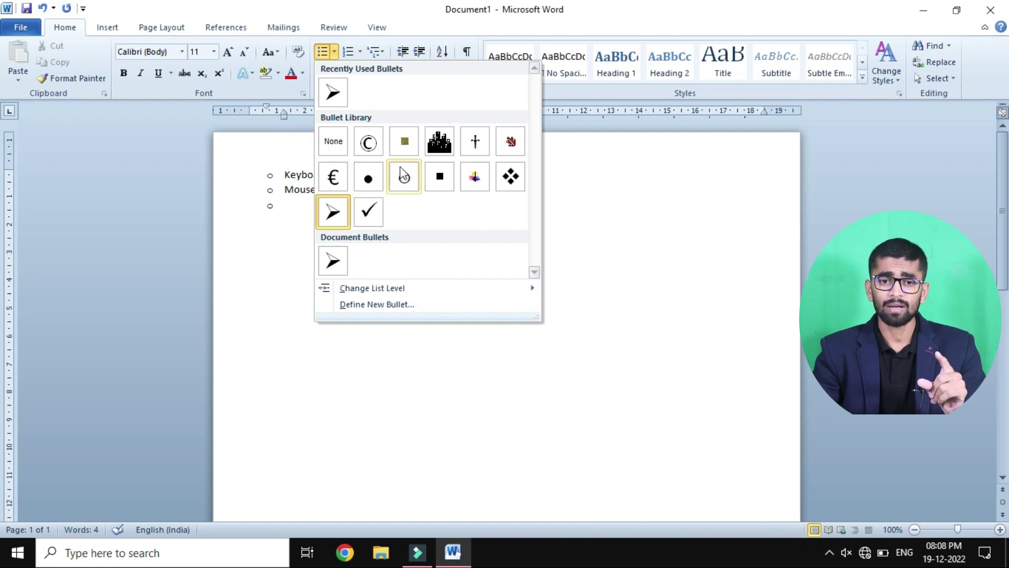
{"action": "left_click", "coordinate": [337, 52]}
{"action": "left_click", "coordinate": [322, 51]}
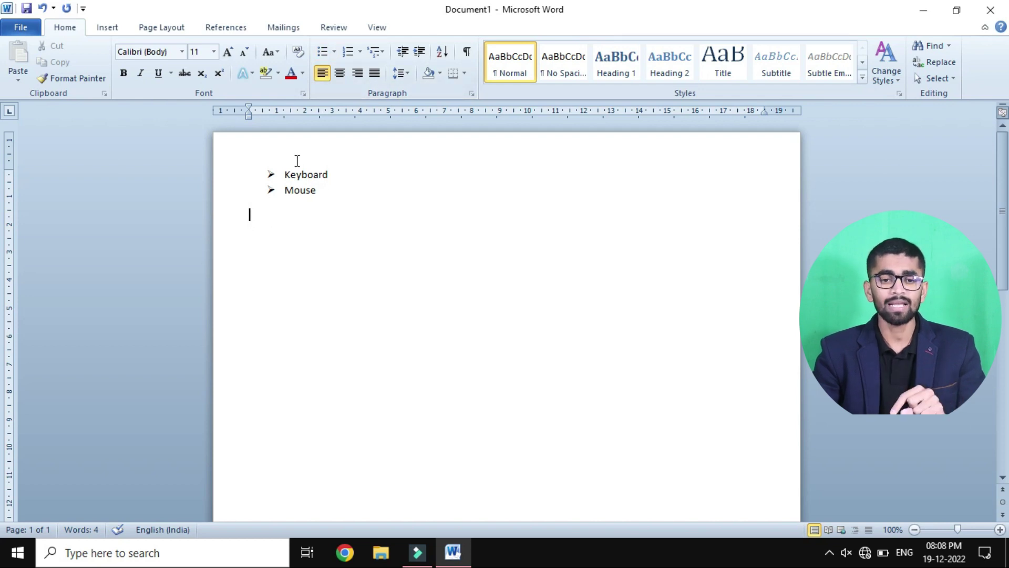
{"action": "key", "text": "ctrl+z"}
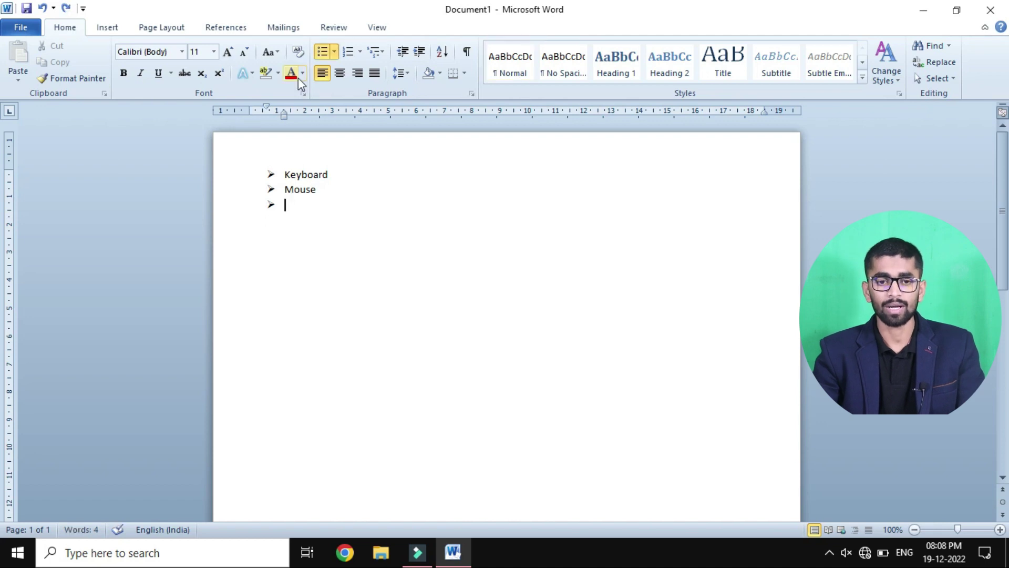
{"action": "left_click", "coordinate": [322, 51]}
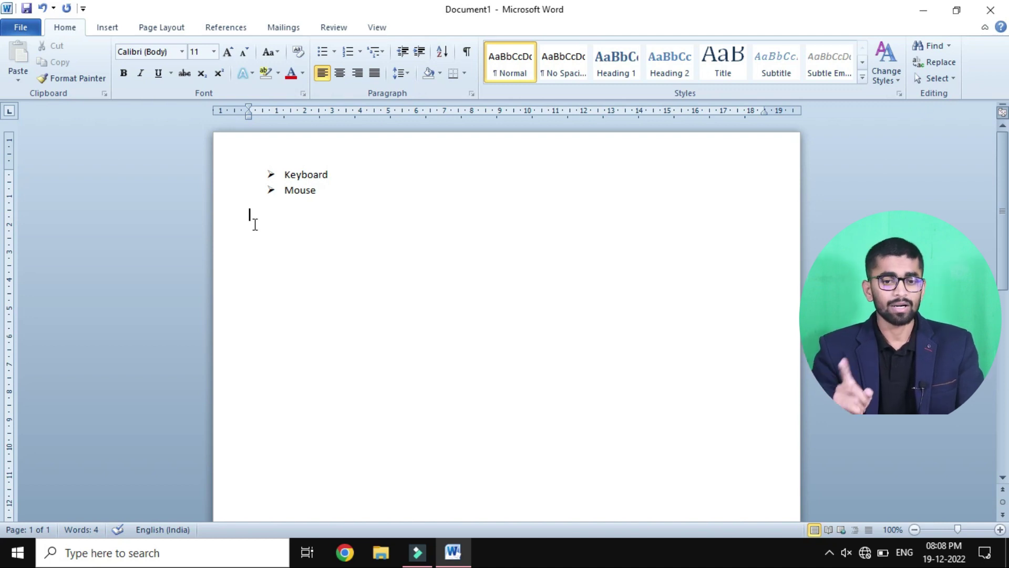
{"action": "key", "text": "ctrl+z"}
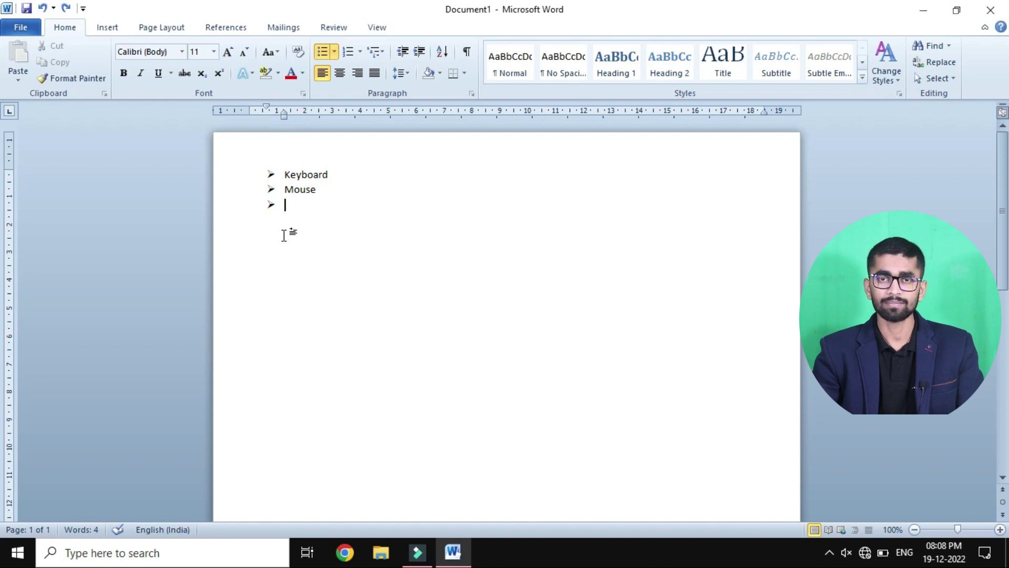
Step: Remove only the bullet from the third line, enter "K;" at the kept indent, and erase that text
{"action": "key", "text": "BackSpace"}
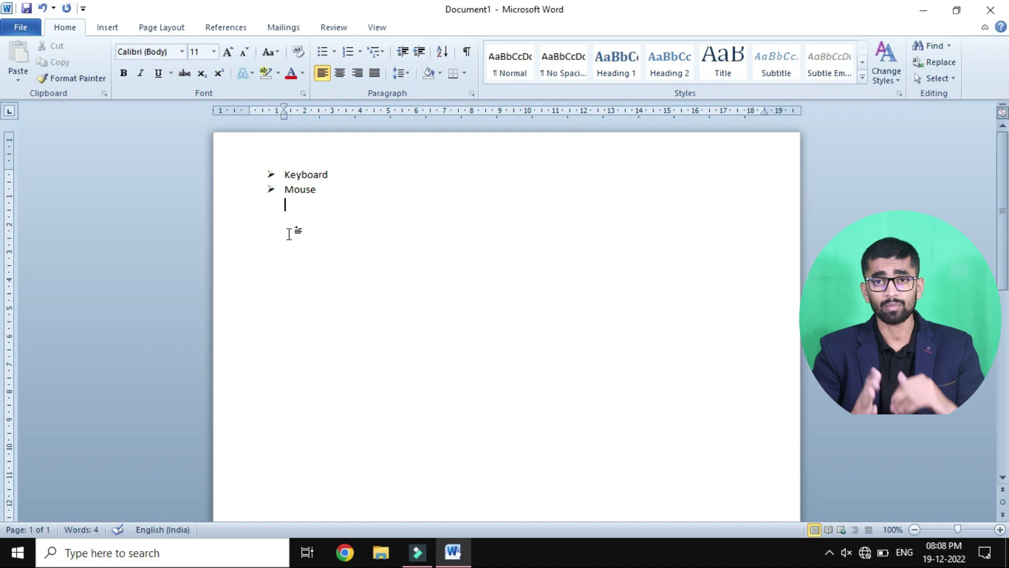
{"action": "type", "text": "K;"}
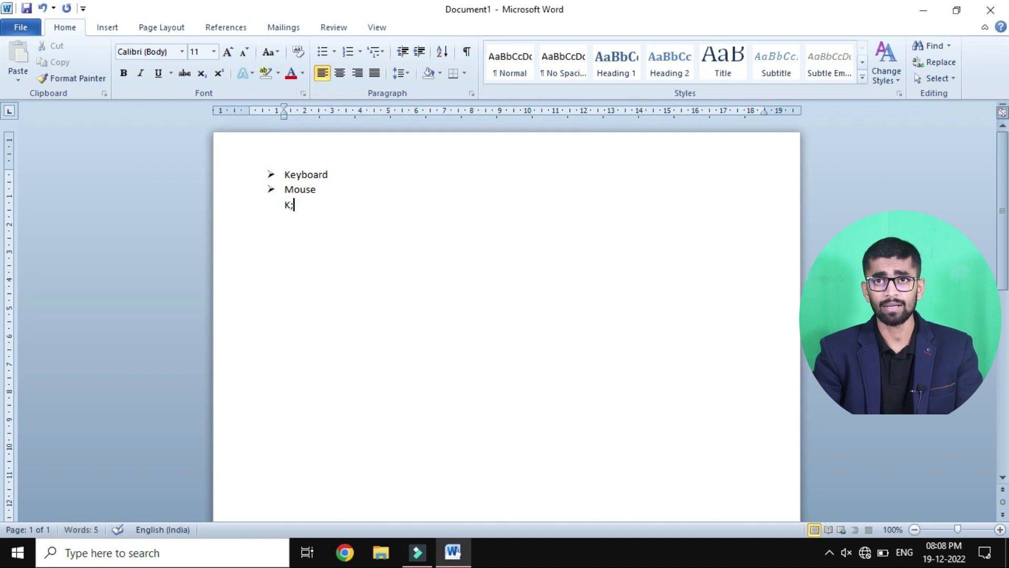
{"action": "key", "text": "BackSpace"}
{"action": "key", "text": "BackSpace"}
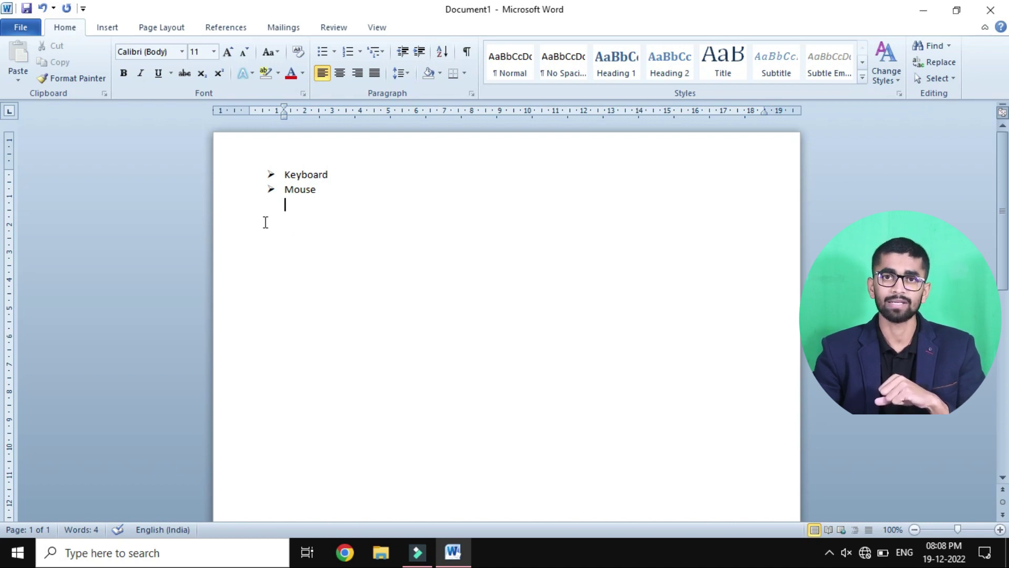
Step: Remove the indentation of the empty third line and delete that line, returning to the end of Mouse
{"action": "key", "text": "BackSpace"}
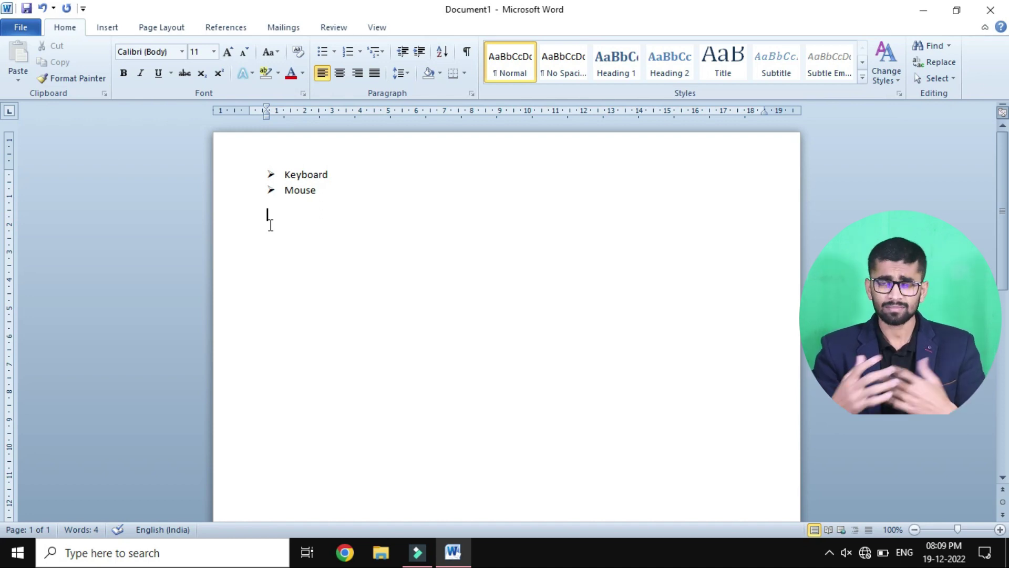
{"action": "key", "text": "BackSpace"}
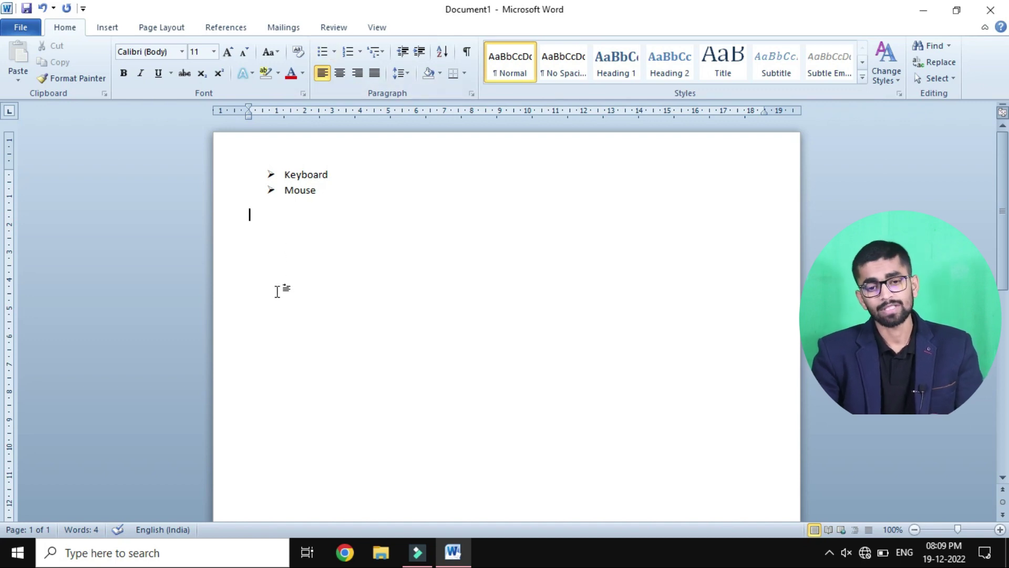
{"action": "key", "text": "BackSpace"}
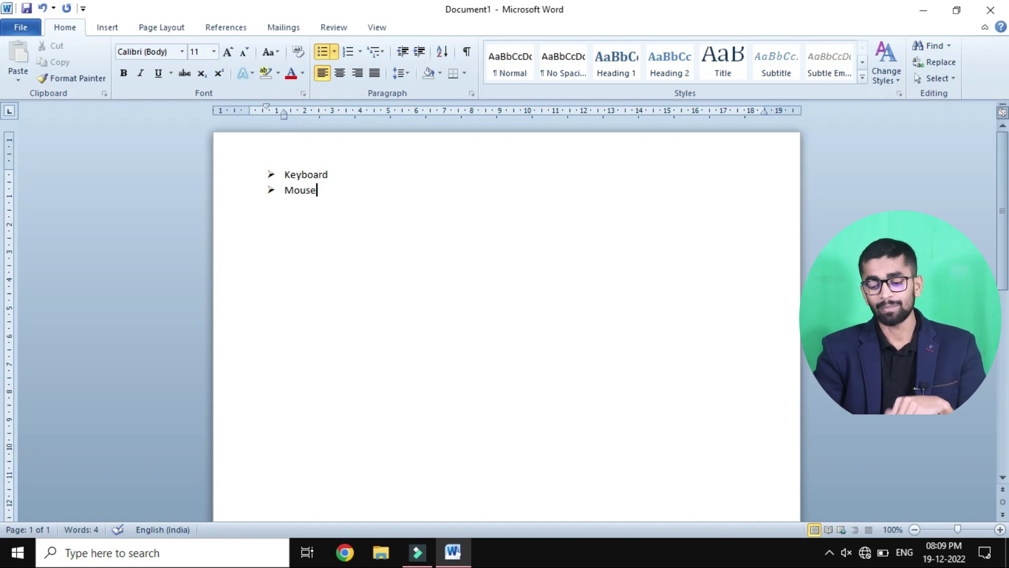
Step: Add an empty third bullet after Mouse and strip its bullet and indentation to end the list
{"action": "key", "text": "Return"}
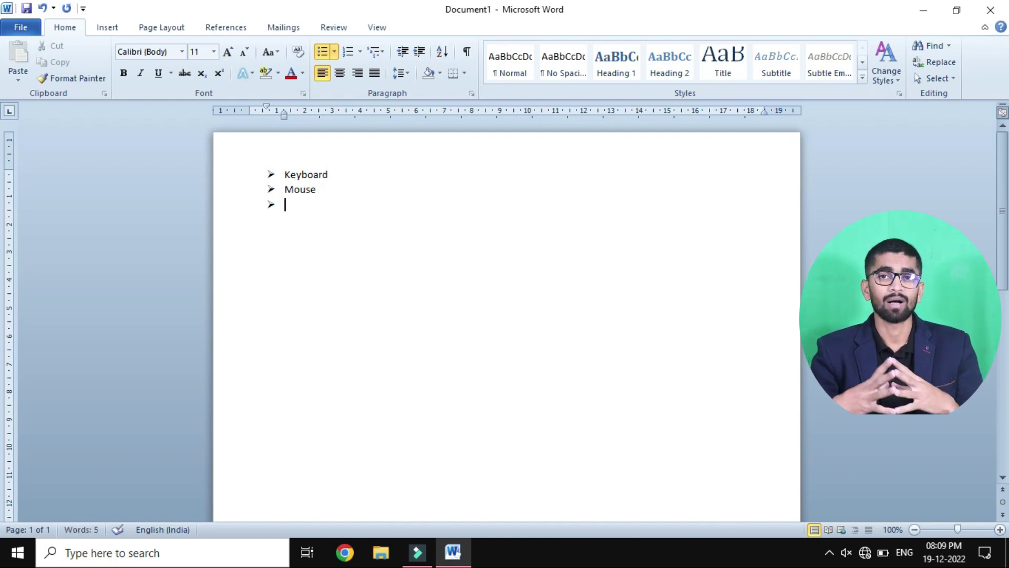
{"action": "key", "text": "BackSpace"}
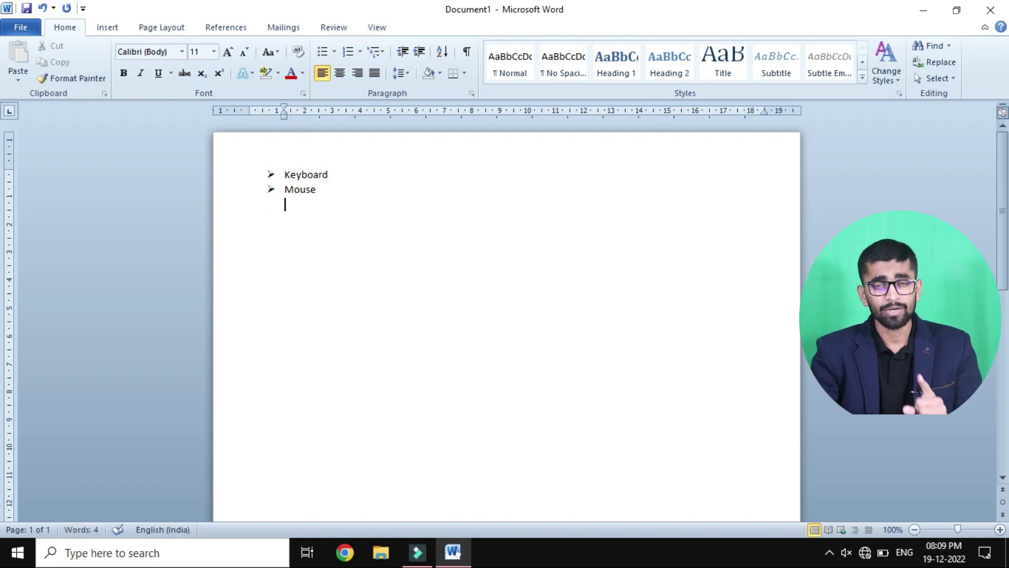
{"action": "key", "text": "BackSpace"}
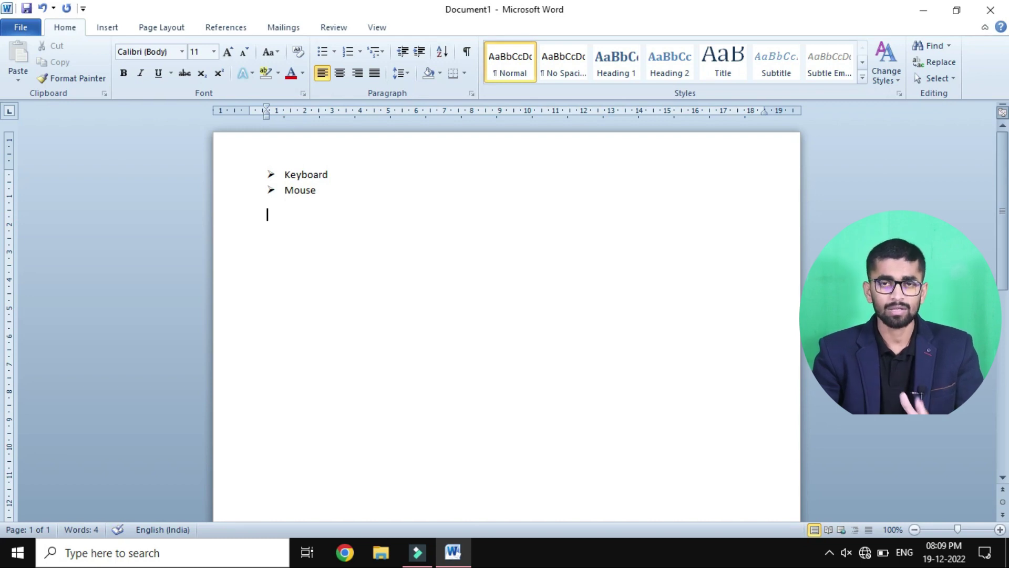
{"action": "key", "text": "BackSpace"}
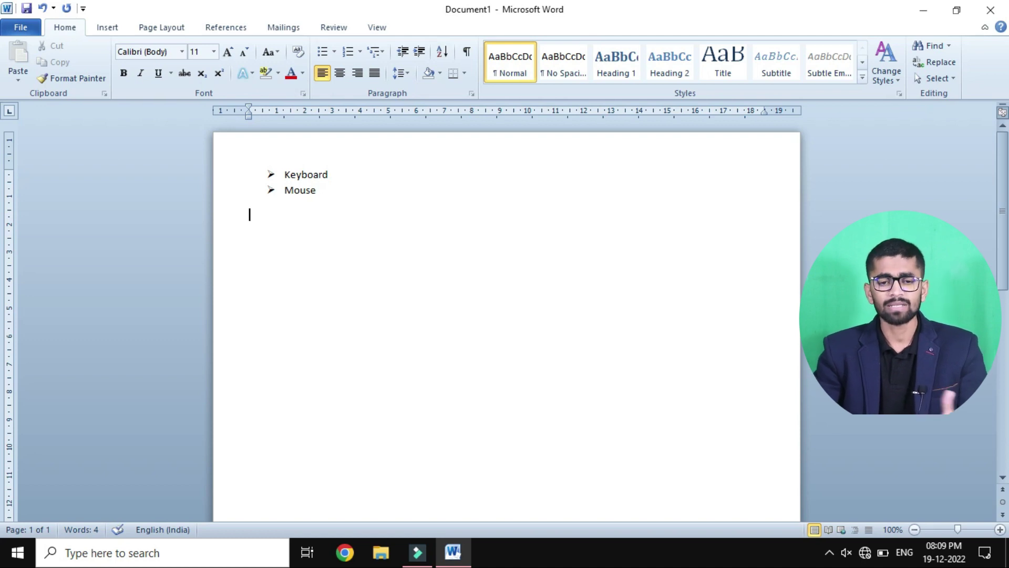
Step: Enter four unbulleted sample lines below the list: Wrfg, Sdfg, Sdfg and Sdfg
{"action": "type", "text": "Wrfg"}
{"action": "key", "text": "Return"}
{"action": "type", "text": "Sdfg"}
{"action": "key", "text": "Return"}
{"action": "type", "text": "Sdfg"}
{"action": "key", "text": "Return"}
{"action": "type", "text": "Sdfg"}
{"action": "key", "text": "Return"}
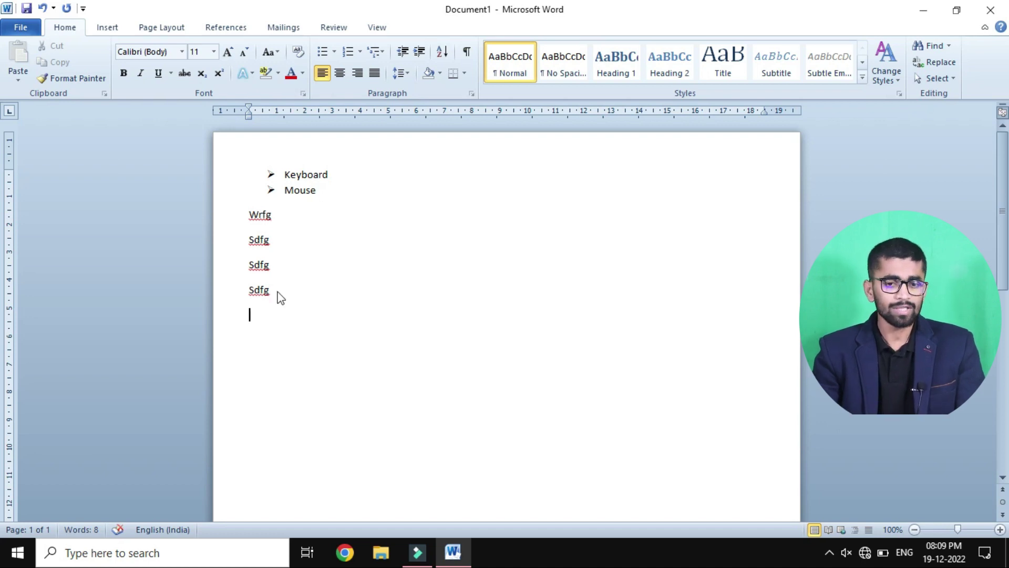
Step: Clear the whole document and enter seven plain lines: Asdf, Adfg, Dsfg, Fgh, Asf, Afd and asdf
{"action": "key", "text": "ctrl+a"}
{"action": "key", "text": "Delete"}
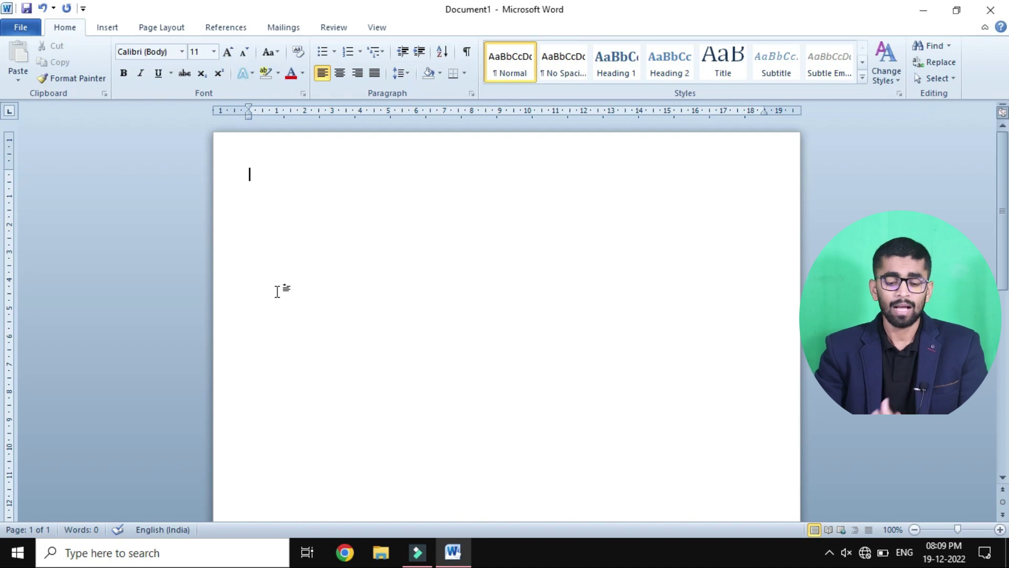
{"action": "type", "text": "asdf"}
{"action": "key", "text": "Return"}
{"action": "type", "text": "adfg"}
{"action": "key", "text": "Return"}
{"action": "type", "text": "dsfg"}
{"action": "key", "text": "Return"}
{"action": "type", "text": "fgh"}
{"action": "key", "text": "Return"}
{"action": "type", "text": "asf"}
{"action": "key", "text": "Return"}
{"action": "type", "text": "afd"}
{"action": "key", "text": "Return"}
{"action": "type", "text": "asdf"}
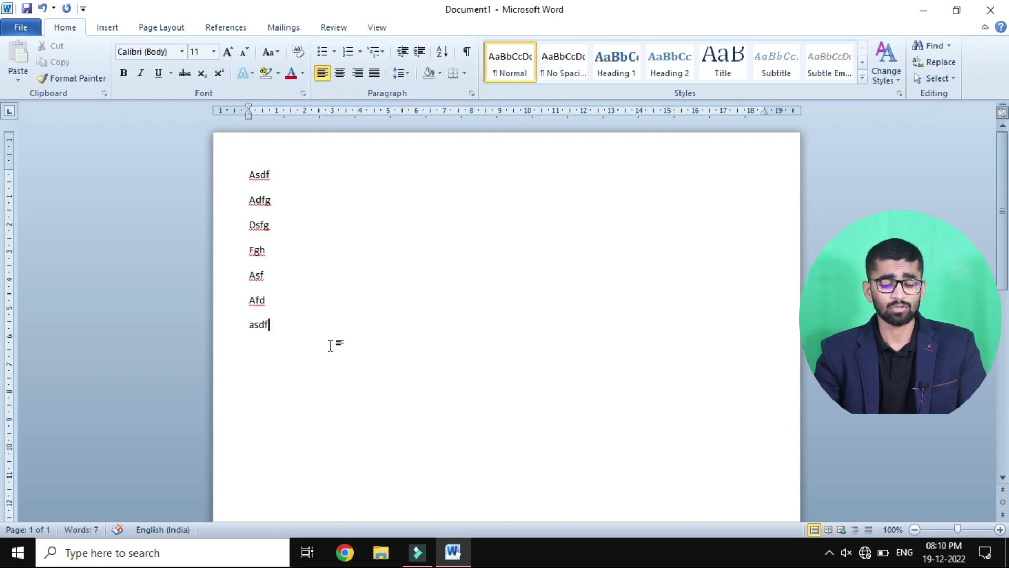
Step: Apply the check mark bullet from the bullet library to all seven lines of text
{"action": "key", "text": "ctrl+a"}
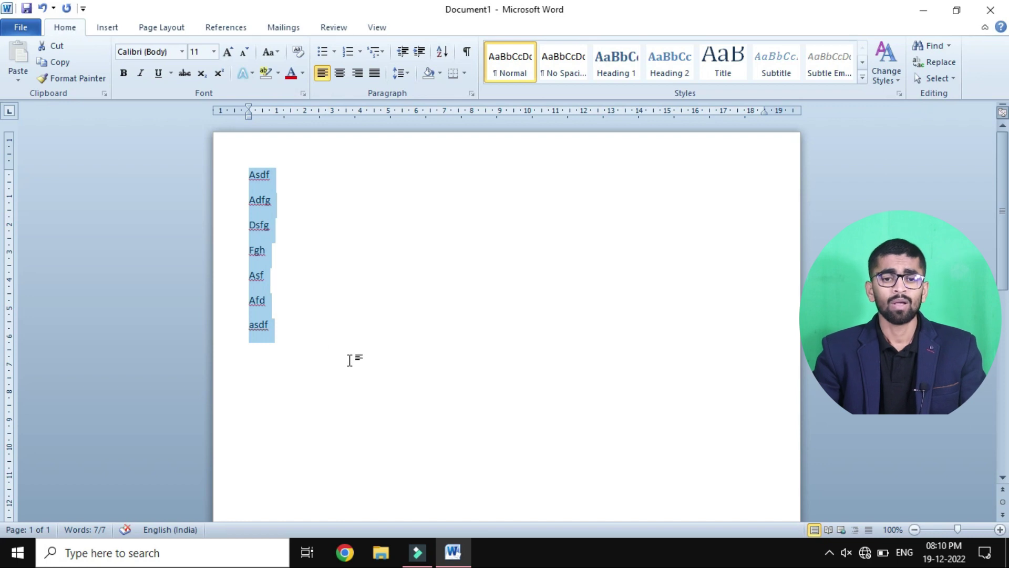
{"action": "left_click", "coordinate": [339, 52]}
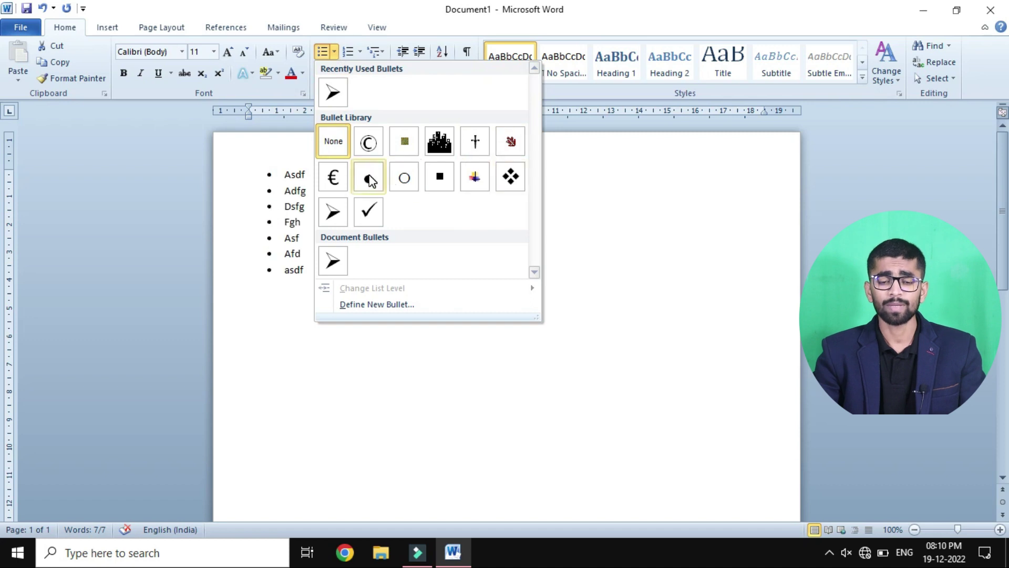
{"action": "left_click", "coordinate": [368, 211]}
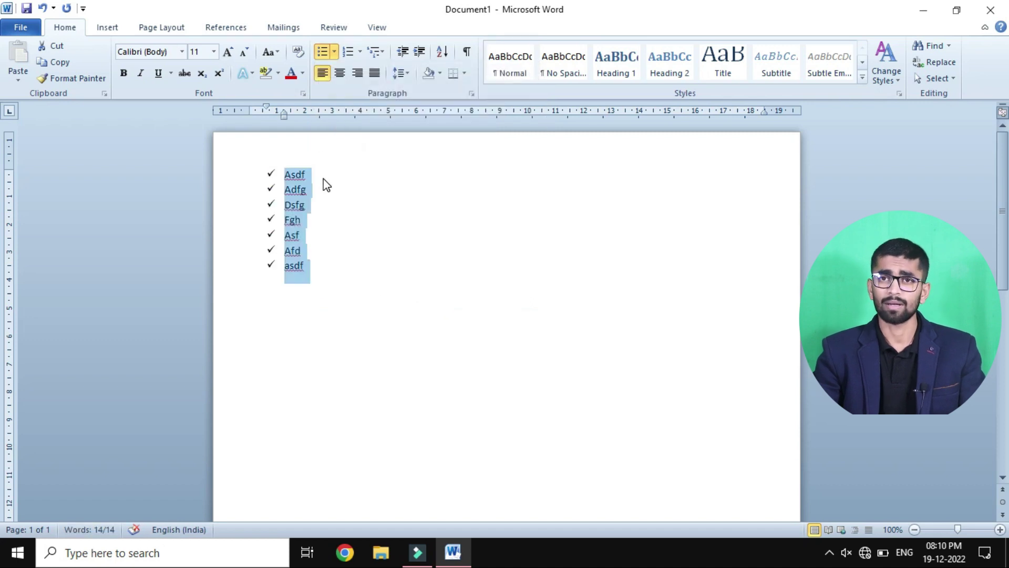
Step: Add two more check-marked lines, each reading asdf, to the end of the list
{"action": "left_click", "coordinate": [318, 262]}
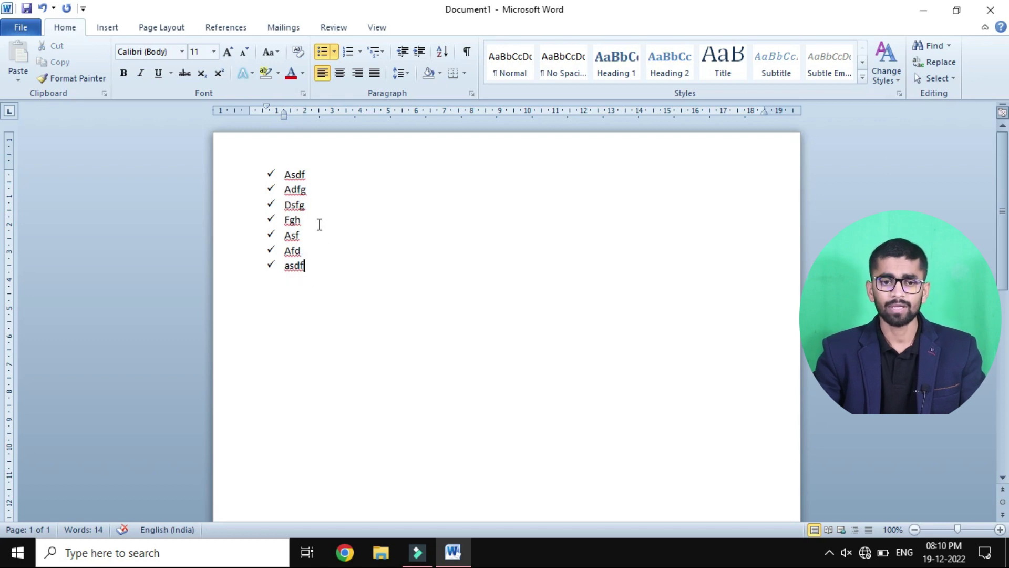
{"action": "key", "text": "Return"}
{"action": "type", "text": "asdf"}
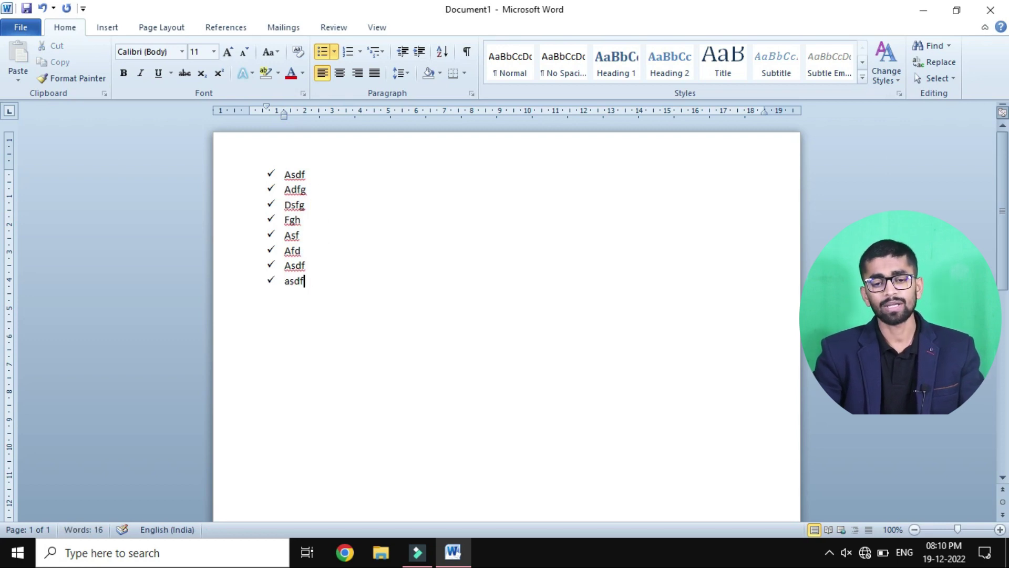
{"action": "key", "text": "Return"}
{"action": "type", "text": "asdf"}
Step: Add an empty bullet after the last Asdf, strip its bullet and indentation, and remove the blank line
{"action": "key", "text": "Return"}
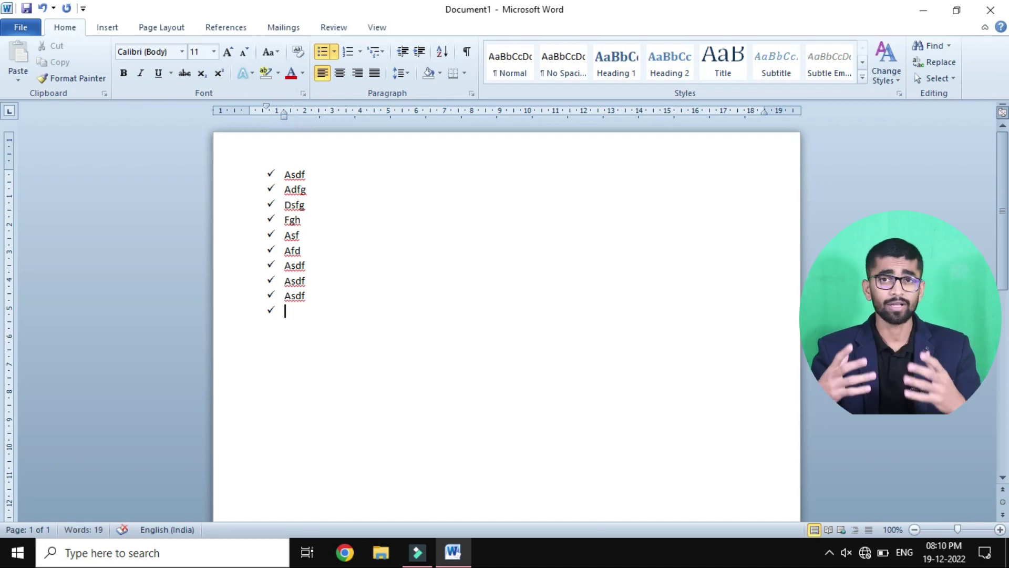
{"action": "key", "text": "BackSpace"}
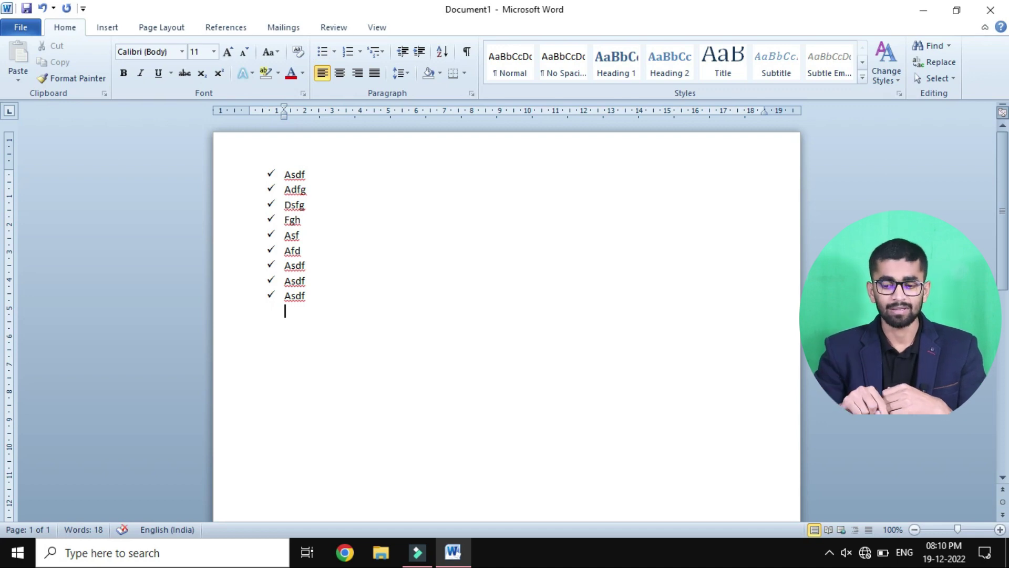
{"action": "key", "text": "BackSpace"}
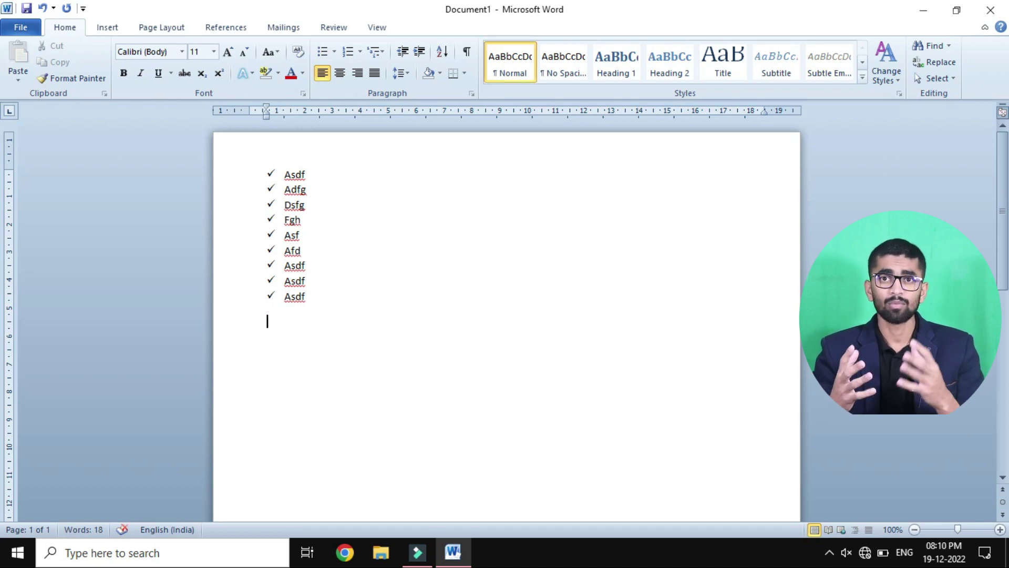
{"action": "key", "text": "BackSpace"}
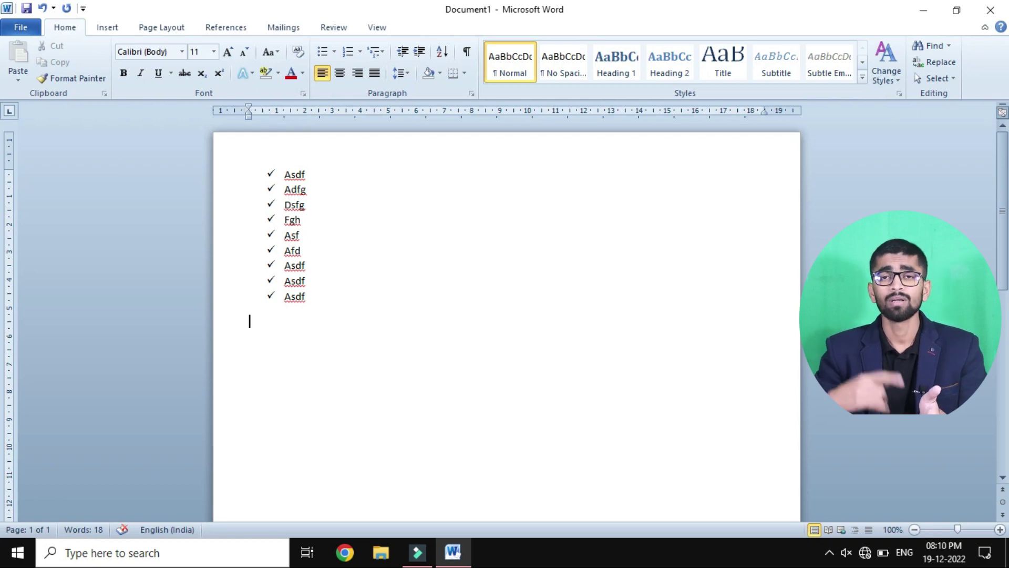
{"action": "key", "text": "BackSpace"}
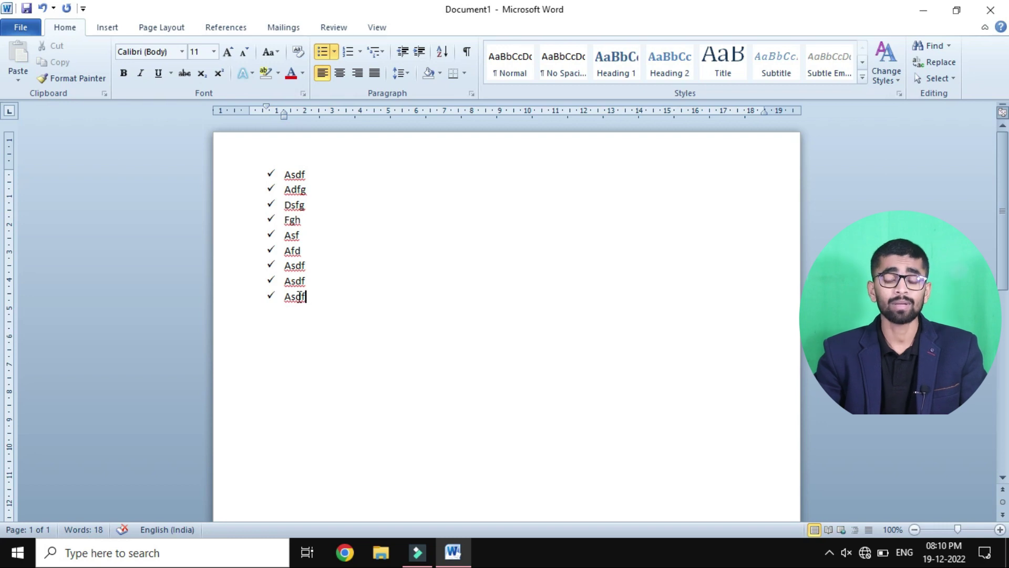
Step: Try removing the bullet from the last line and from the whole list, undoing each removal
{"action": "left_click", "coordinate": [323, 51]}
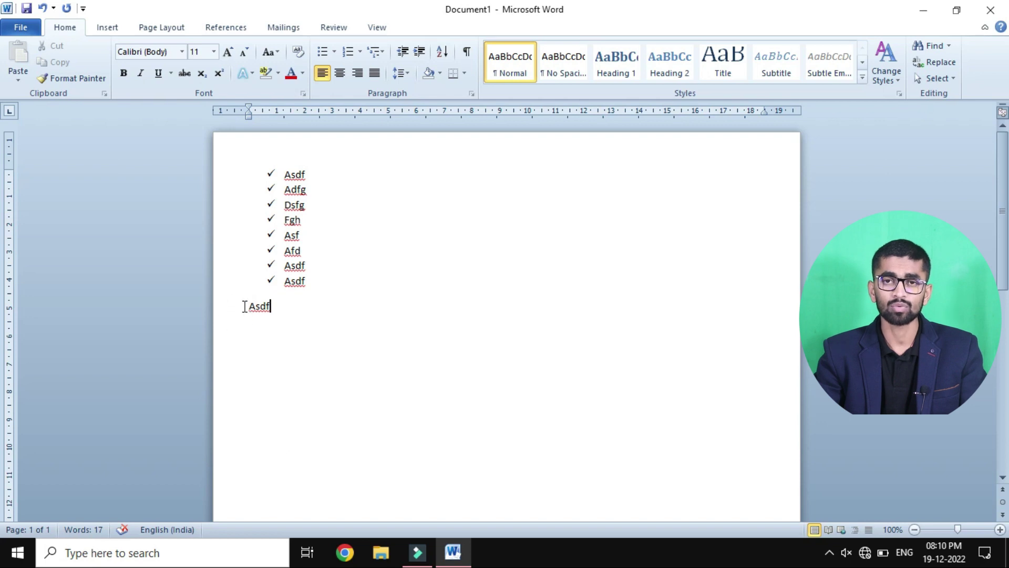
{"action": "key", "text": "ctrl+z"}
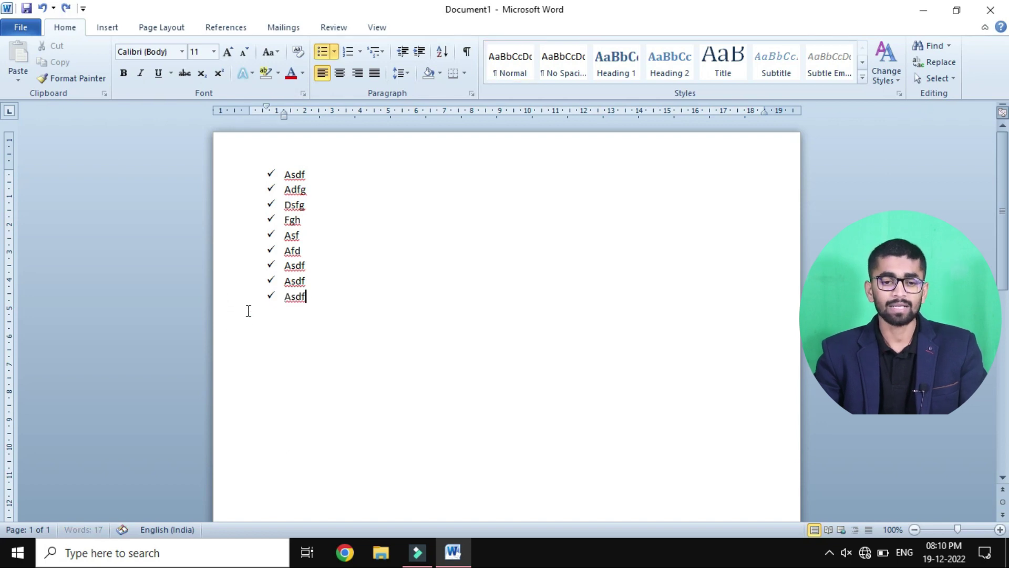
{"action": "key", "text": "ctrl+a"}
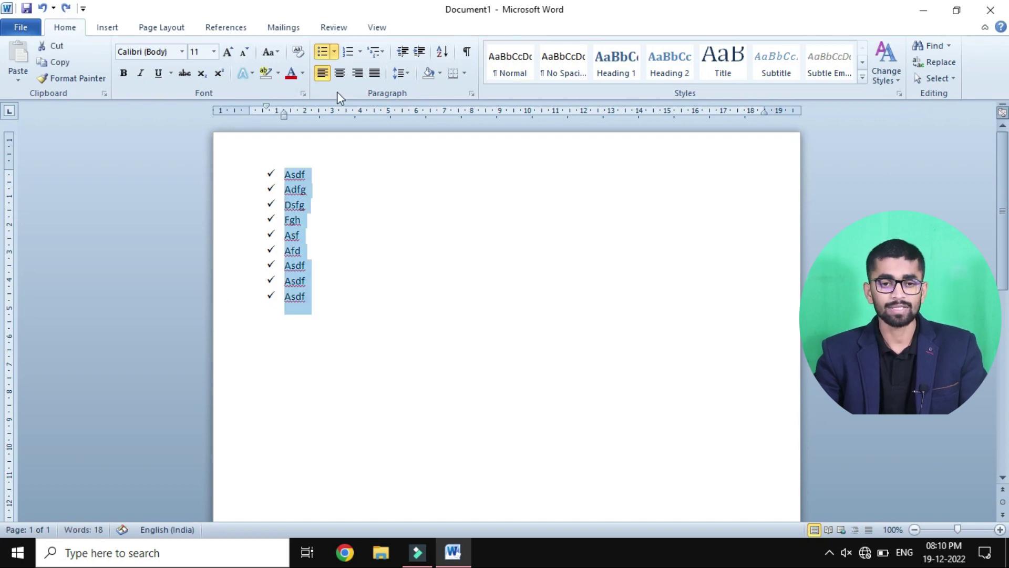
{"action": "left_click", "coordinate": [321, 51]}
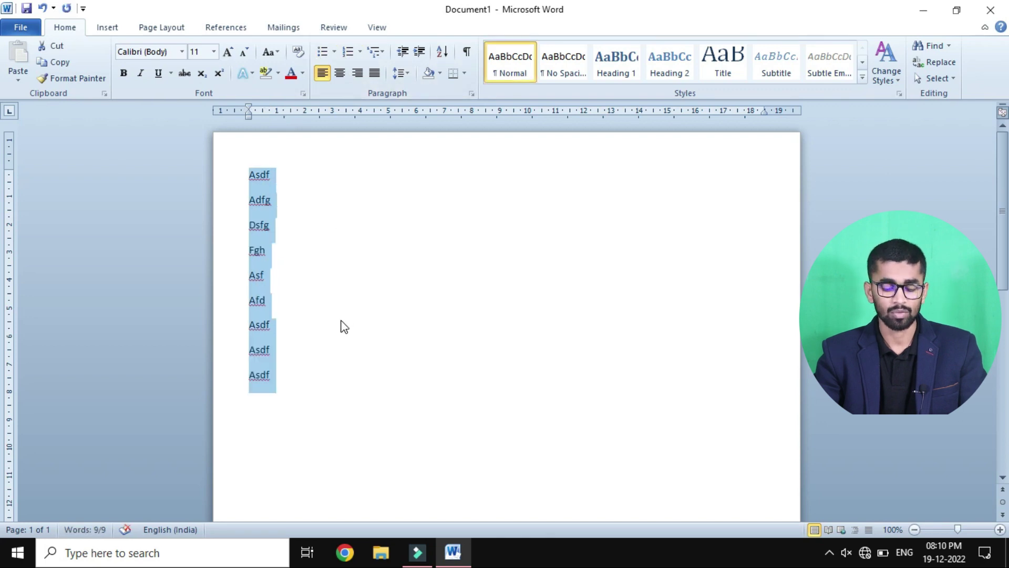
{"action": "key", "text": "ctrl+z"}
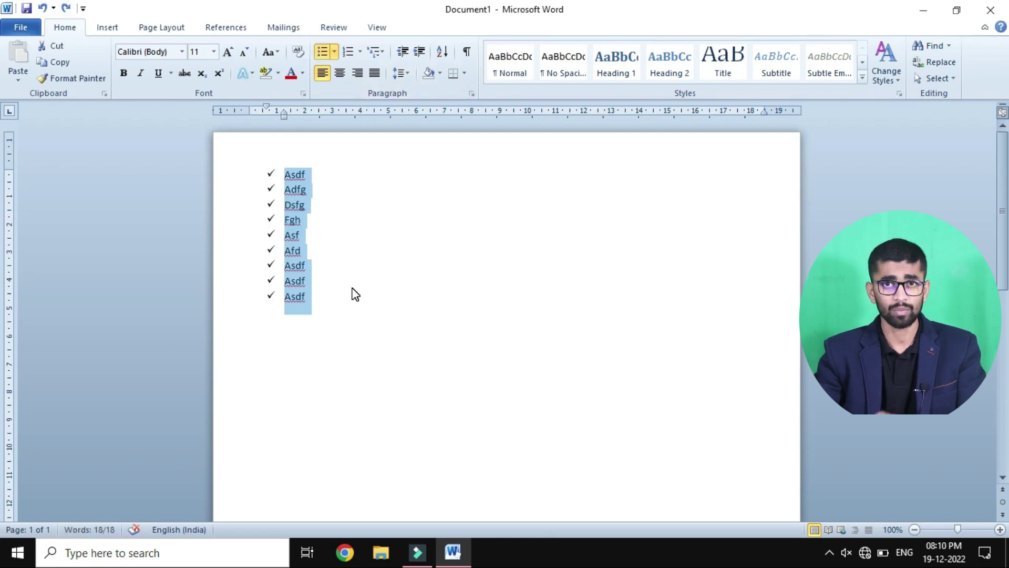
{"action": "left_click", "coordinate": [333, 296]}
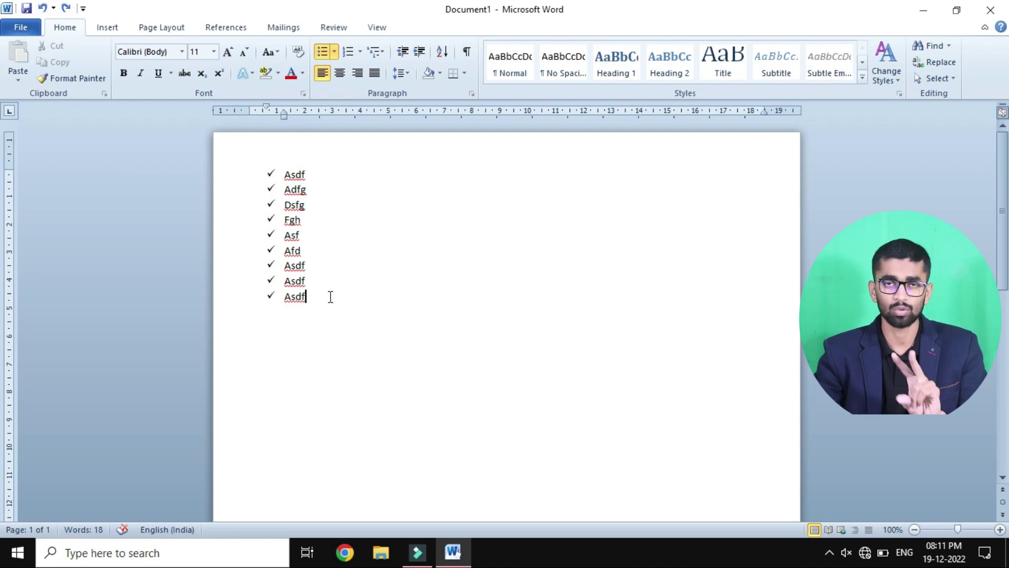
{"action": "key", "text": "ctrl+a"}
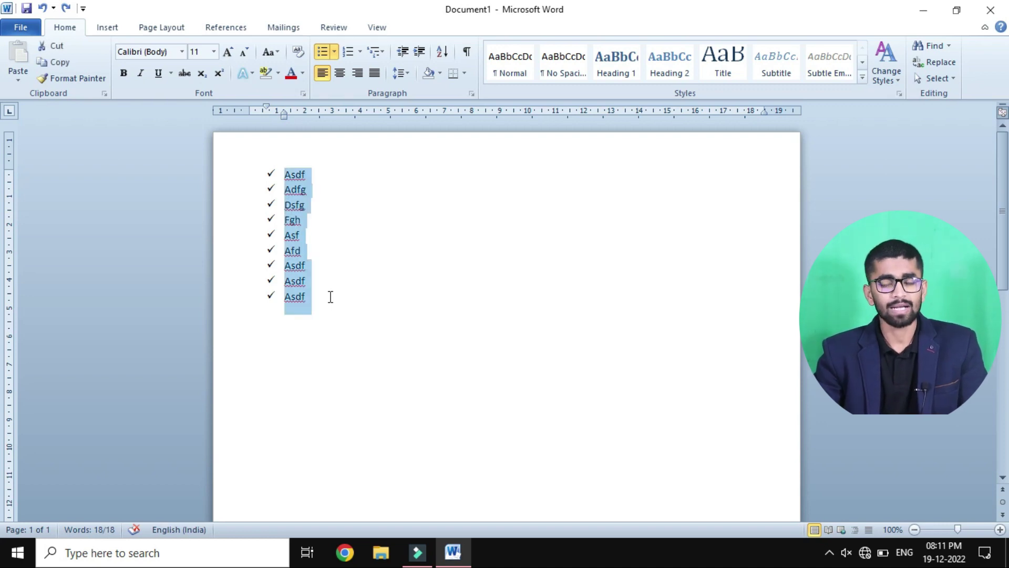
{"action": "left_click", "coordinate": [333, 51]}
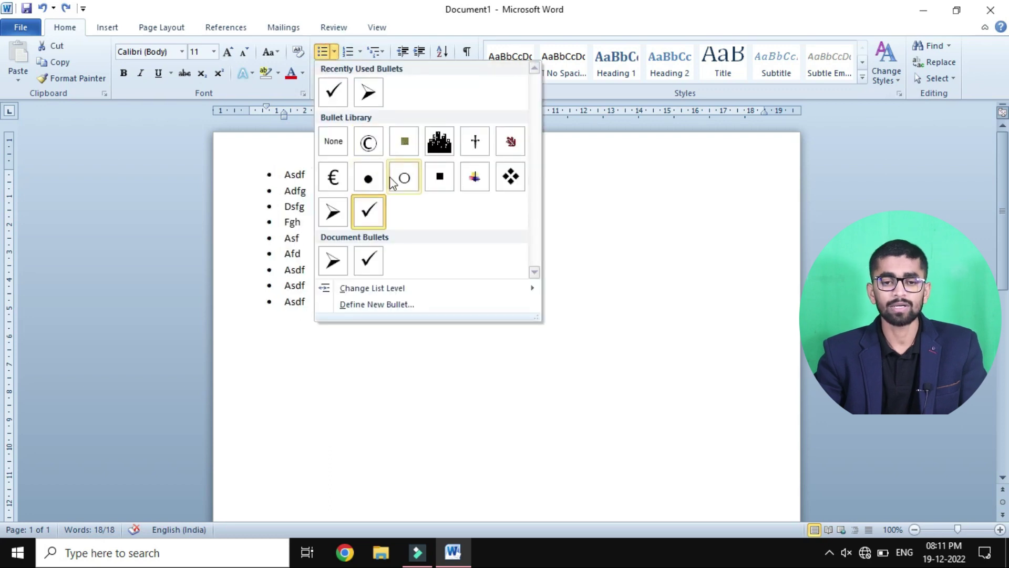
{"action": "left_click", "coordinate": [620, 252]}
Step: Apply the copyright-symbol bullet to the last five lines, starting at Asf, and switch them to the black square bullet
{"action": "left_click_drag", "start_coordinate": [328, 297], "coordinate": [286, 235]}
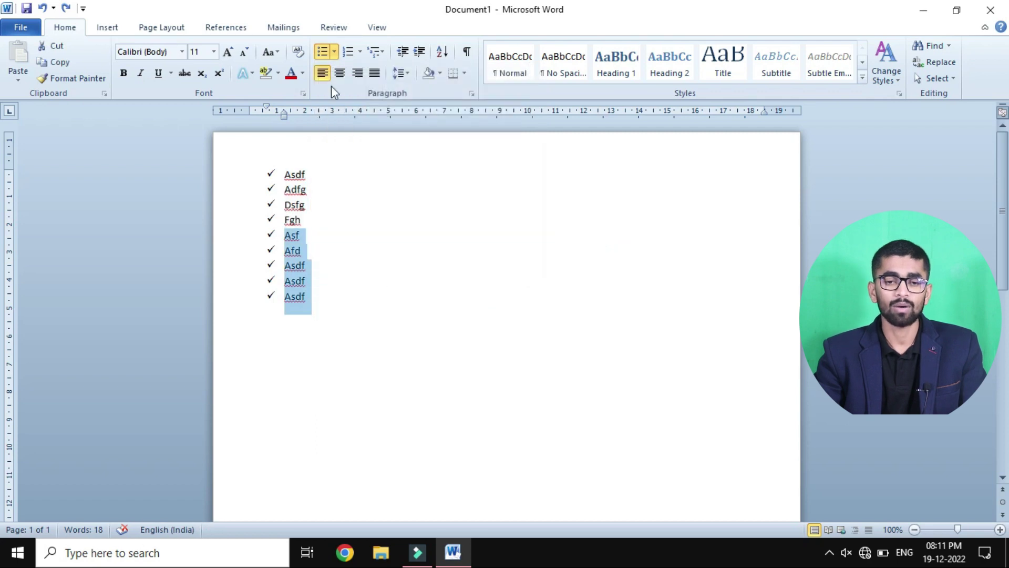
{"action": "left_click", "coordinate": [334, 53]}
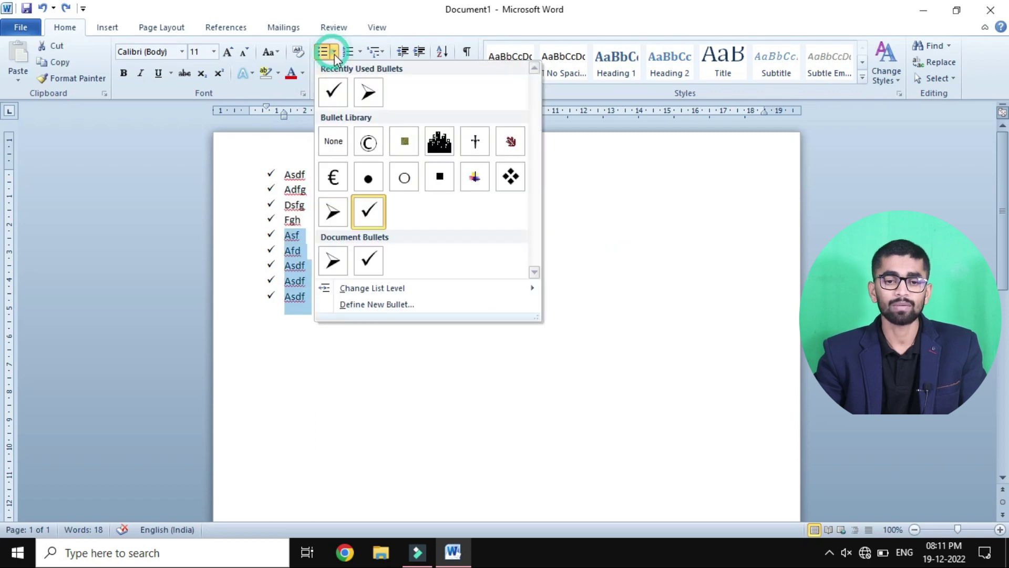
{"action": "left_click", "coordinate": [368, 142]}
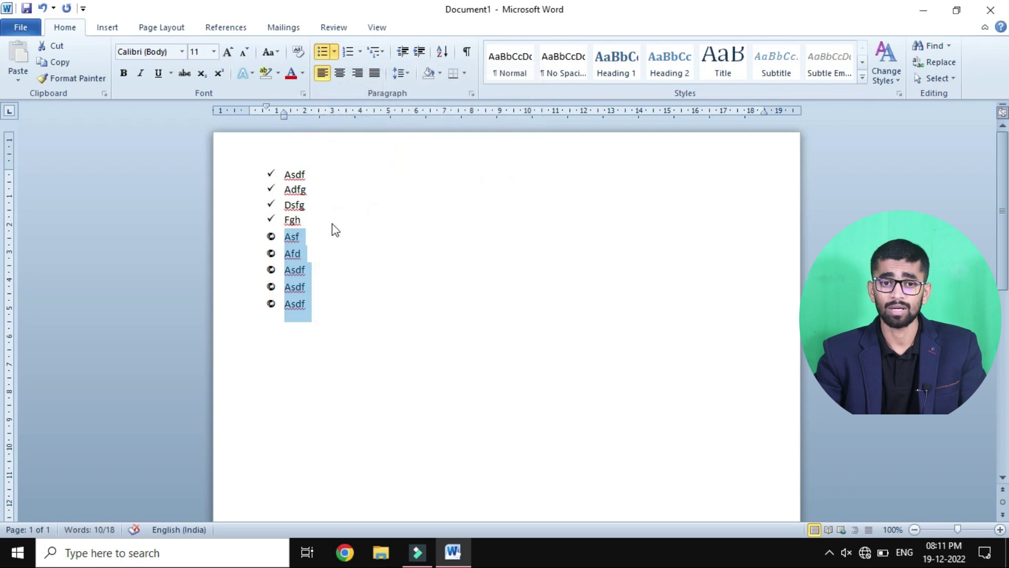
{"action": "left_click", "coordinate": [335, 53]}
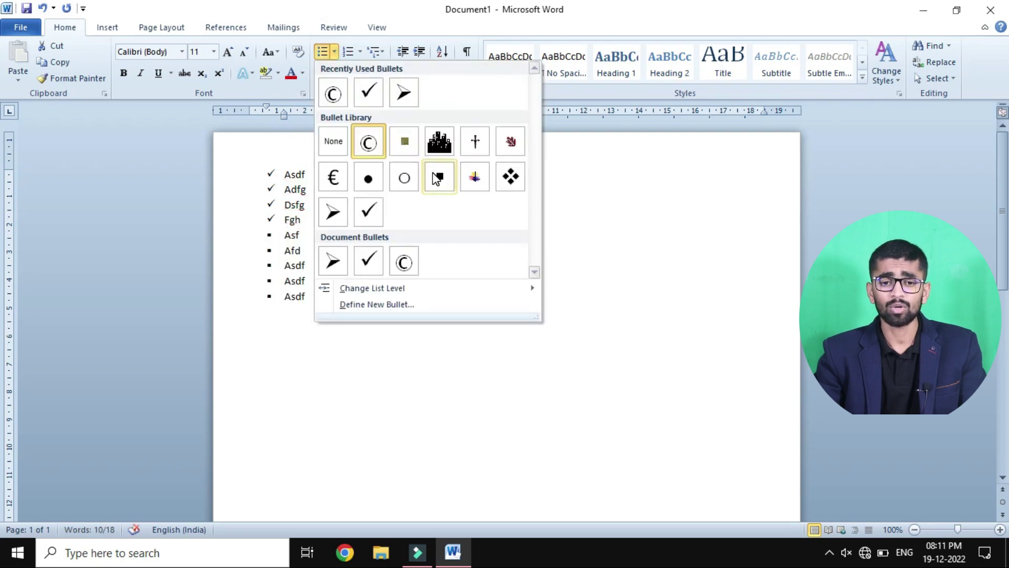
{"action": "left_click", "coordinate": [438, 176]}
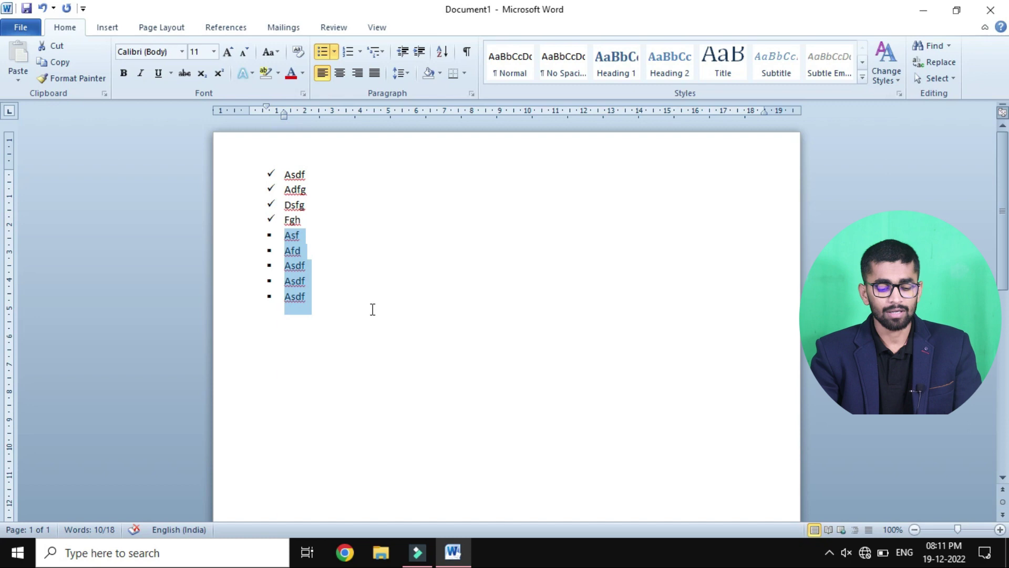
Step: Delete all the text in the document and undo the deletion
{"action": "key", "text": "ctrl+a"}
{"action": "key", "text": "Delete"}
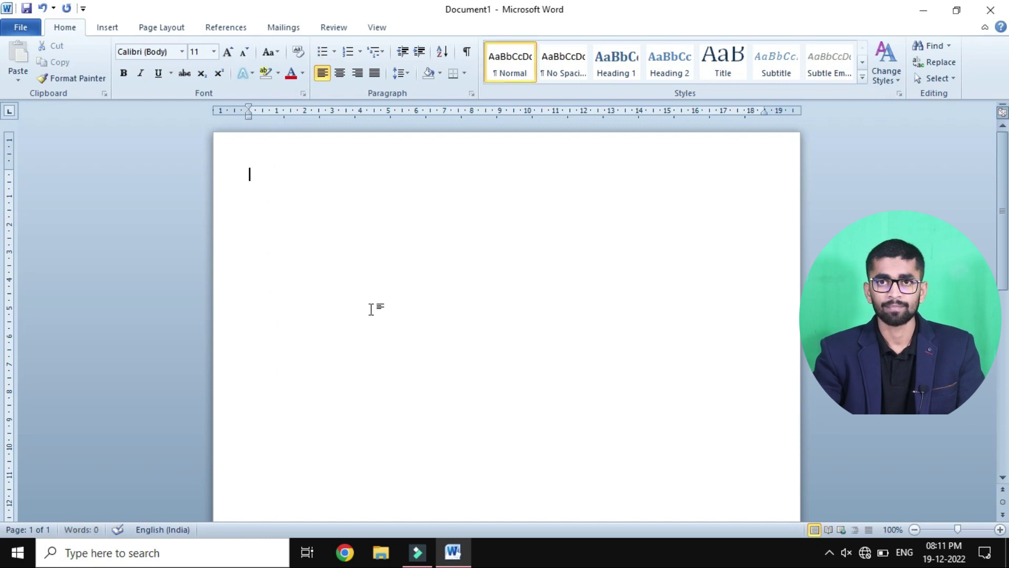
{"action": "key", "text": "ctrl+z"}
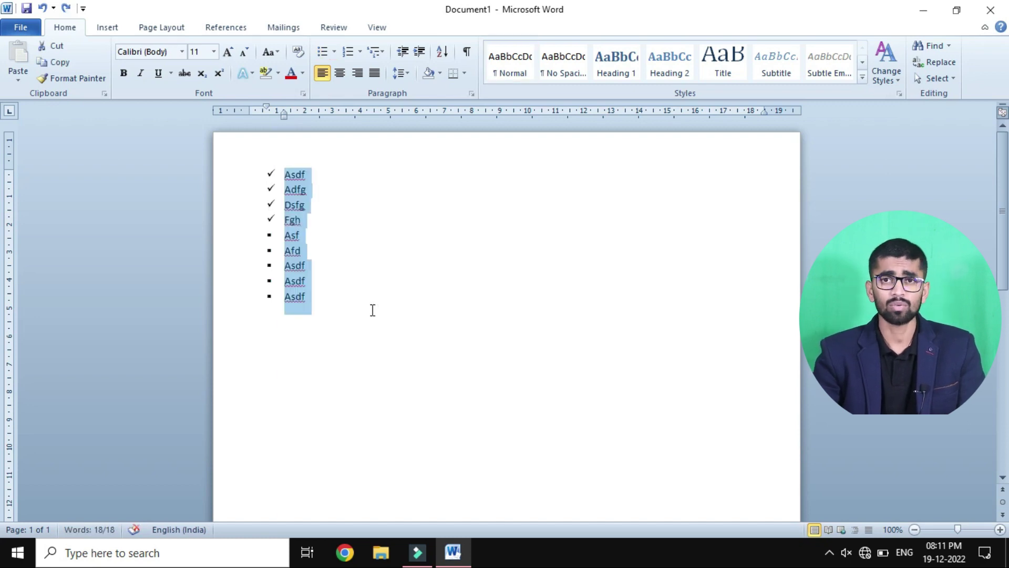
Step: Remove the bullets from all nine lines of text
{"action": "left_click", "coordinate": [334, 54]}
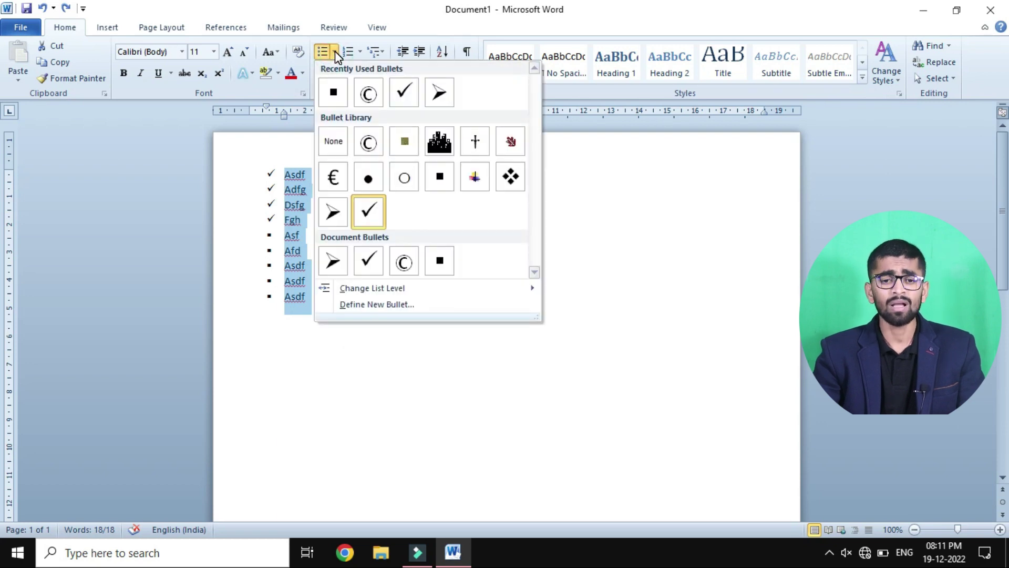
{"action": "left_click", "coordinate": [336, 52]}
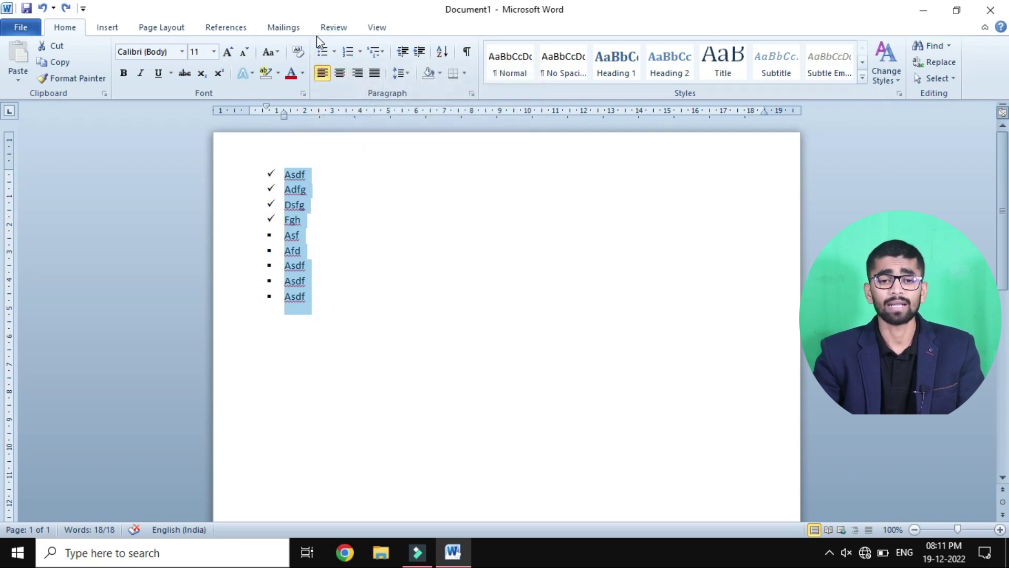
{"action": "left_click", "coordinate": [322, 52]}
{"action": "left_click", "coordinate": [323, 52]}
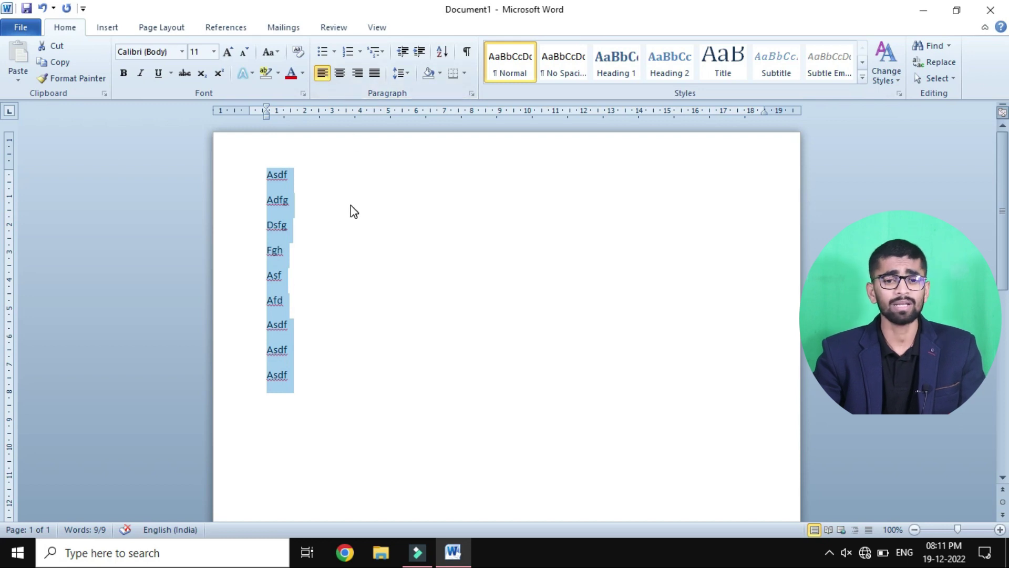
{"action": "left_click", "coordinate": [328, 188]}
Step: Apply the black square bullet to the first, third, fifth, sixth, seventh and ninth lines in one multiple selection
{"action": "left_click", "coordinate": [306, 170]}
{"action": "left_click_drag", "start_coordinate": [307, 171], "coordinate": [295, 234]}
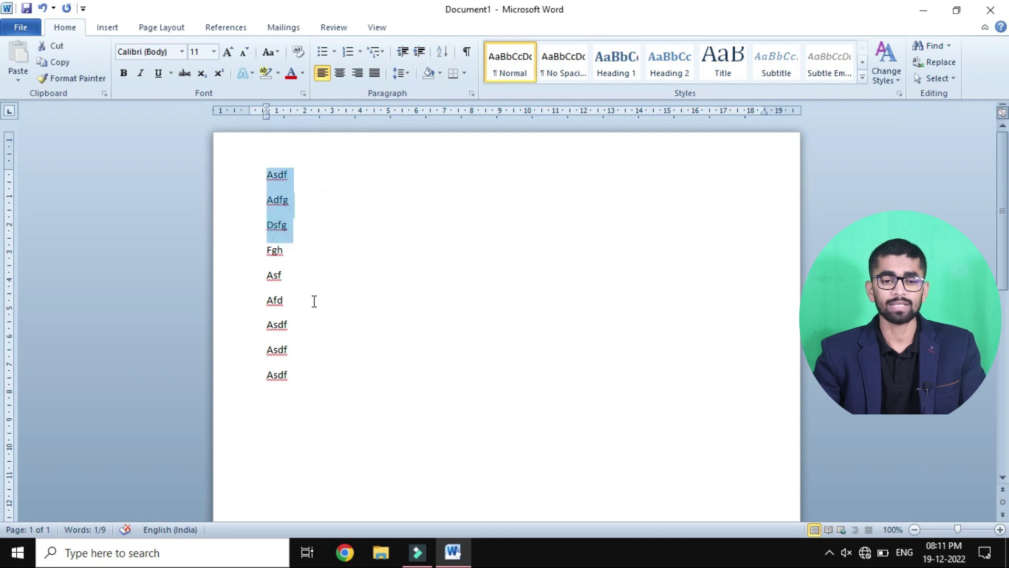
{"action": "left_click", "coordinate": [297, 172], "text": "ctrl"}
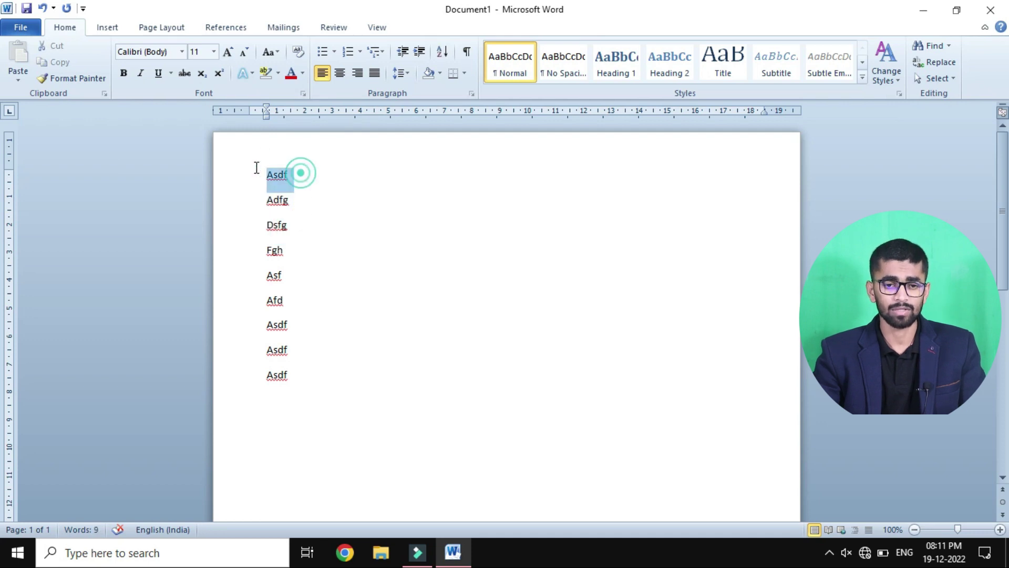
{"action": "left_click", "coordinate": [304, 228], "text": "ctrl"}
{"action": "left_click", "coordinate": [276, 276], "text": "ctrl"}
{"action": "left_click", "coordinate": [277, 318], "text": "ctrl"}
{"action": "mouse_move", "coordinate": [277, 318]}
{"action": "left_mouse_down"}
{"action": "mouse_move", "coordinate": [279, 332]}
{"action": "mouse_move", "coordinate": [294, 322]}
{"action": "left_mouse_up"}
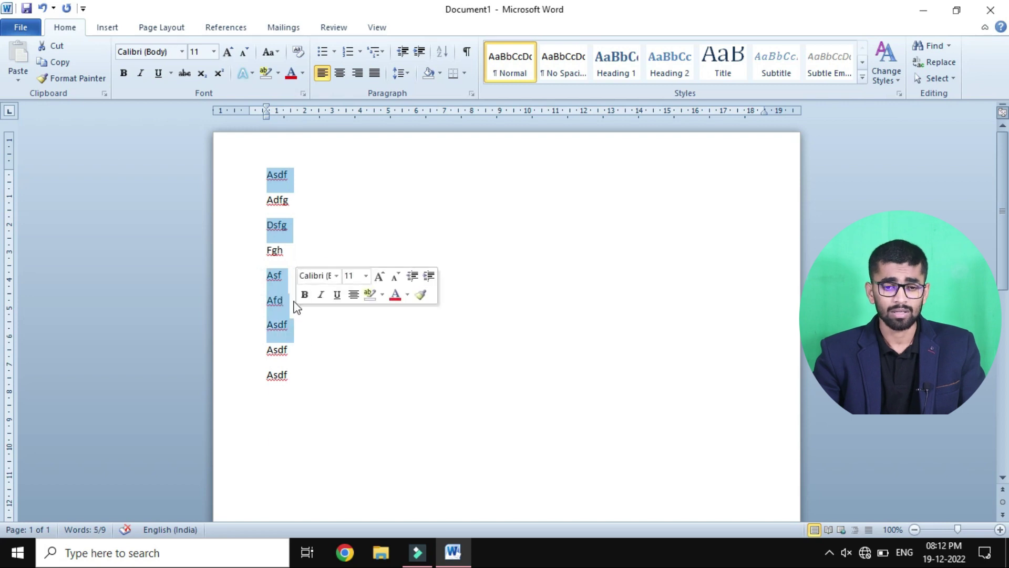
{"action": "left_click_drag", "start_coordinate": [304, 376], "coordinate": [257, 377]}
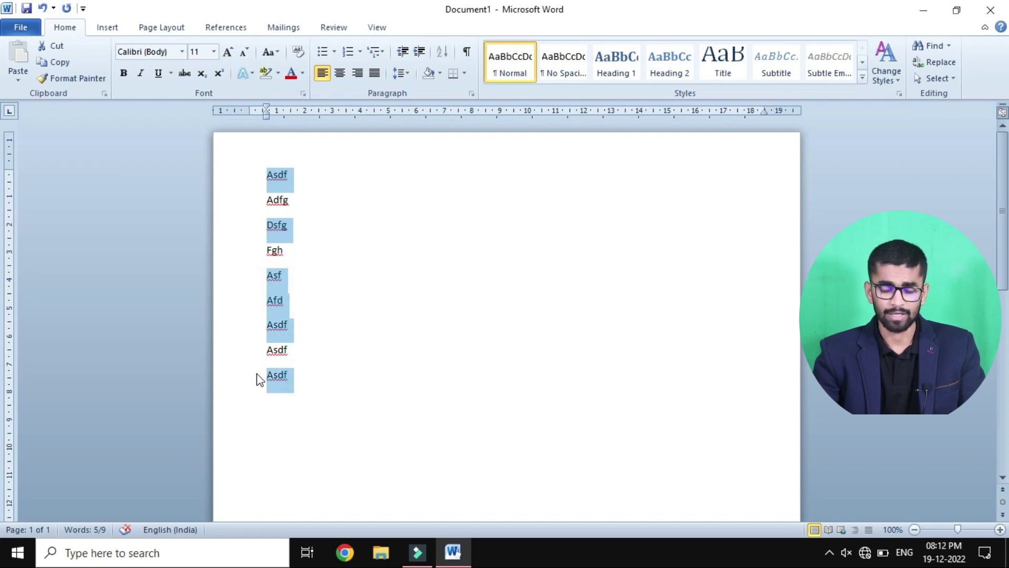
{"action": "left_click", "coordinate": [334, 52]}
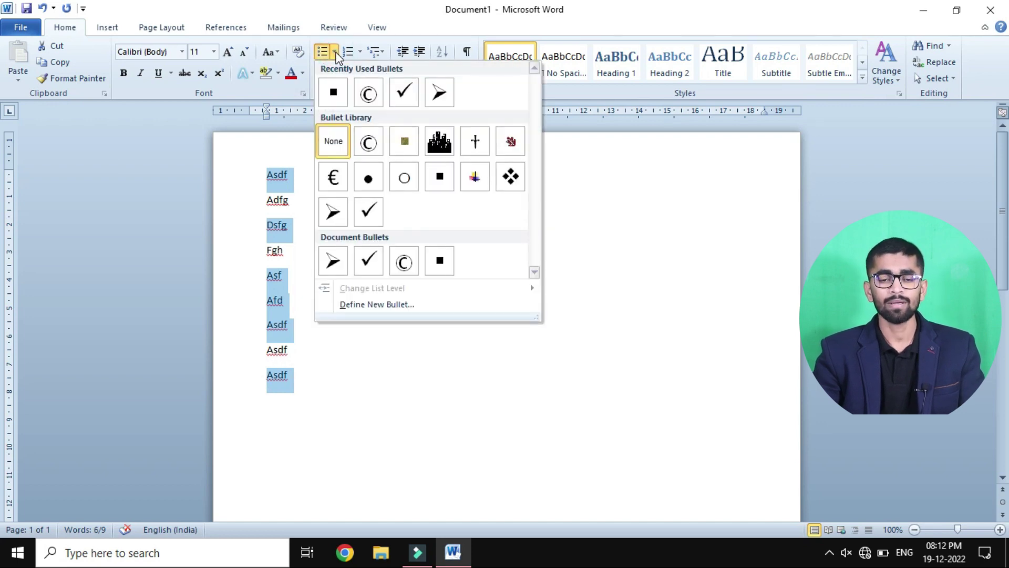
{"action": "left_click", "coordinate": [335, 52]}
{"action": "left_click", "coordinate": [324, 52]}
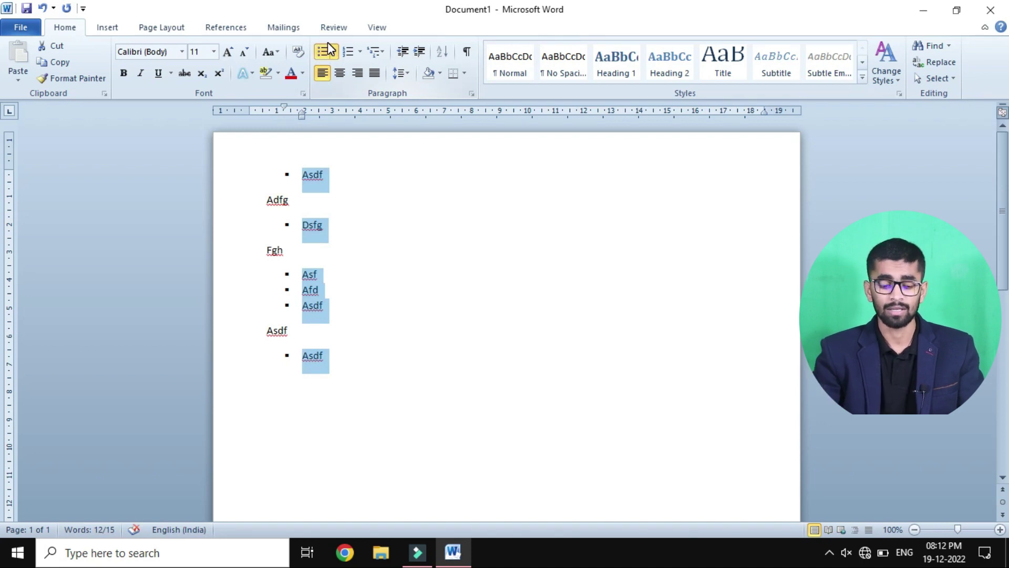
Step: Replace the square bullets on the selected non-adjacent lines with the four-diamond bullet from the library
{"action": "left_click", "coordinate": [326, 50]}
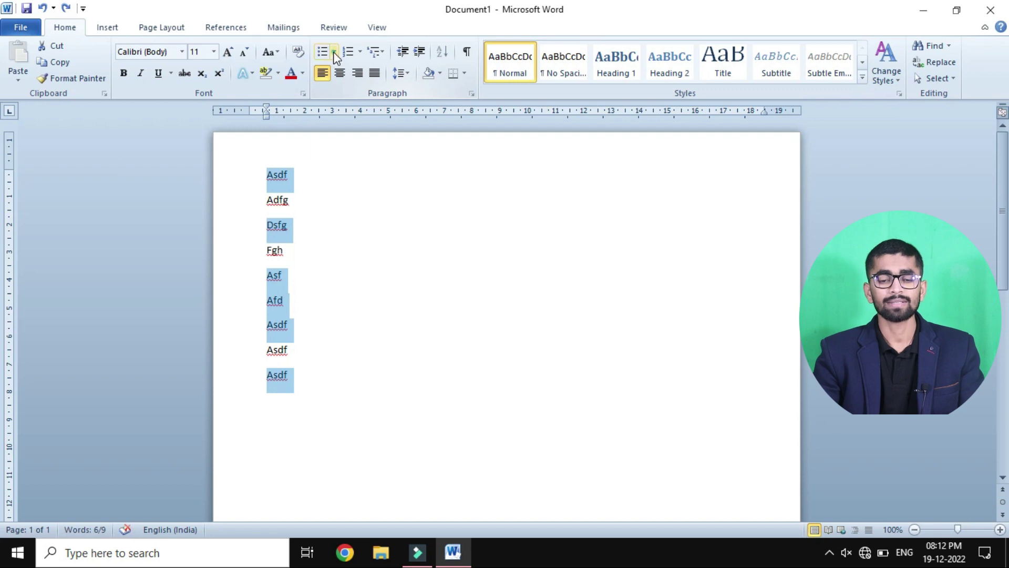
{"action": "left_click", "coordinate": [334, 52]}
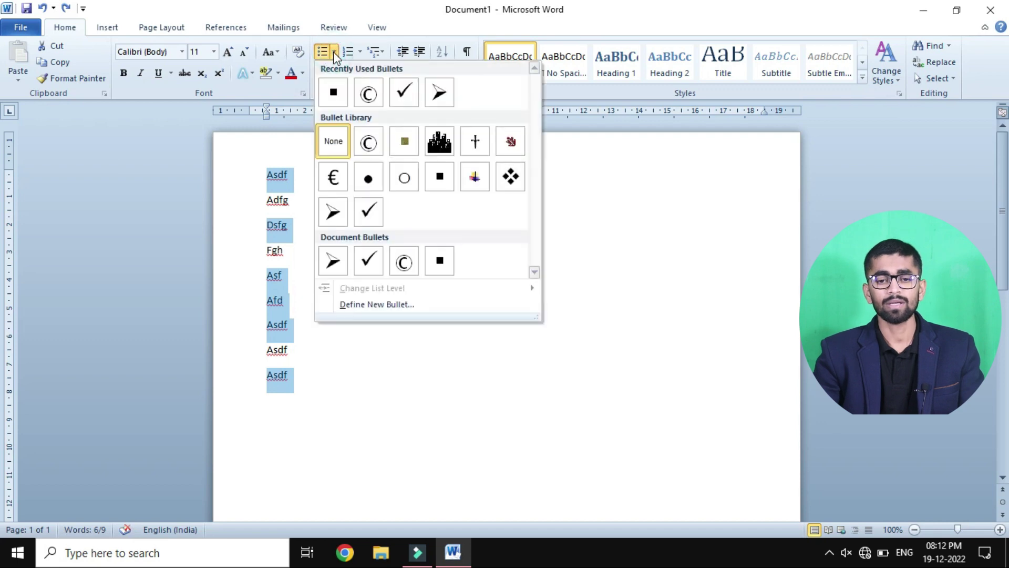
{"action": "left_click", "coordinate": [511, 182]}
{"action": "left_click", "coordinate": [346, 175]}
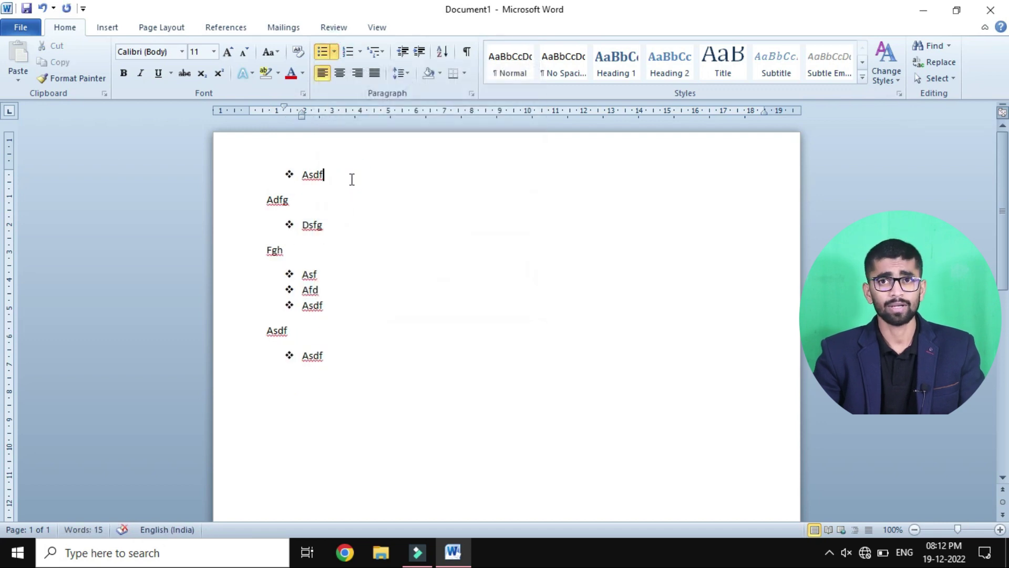
{"action": "left_click", "coordinate": [268, 199]}
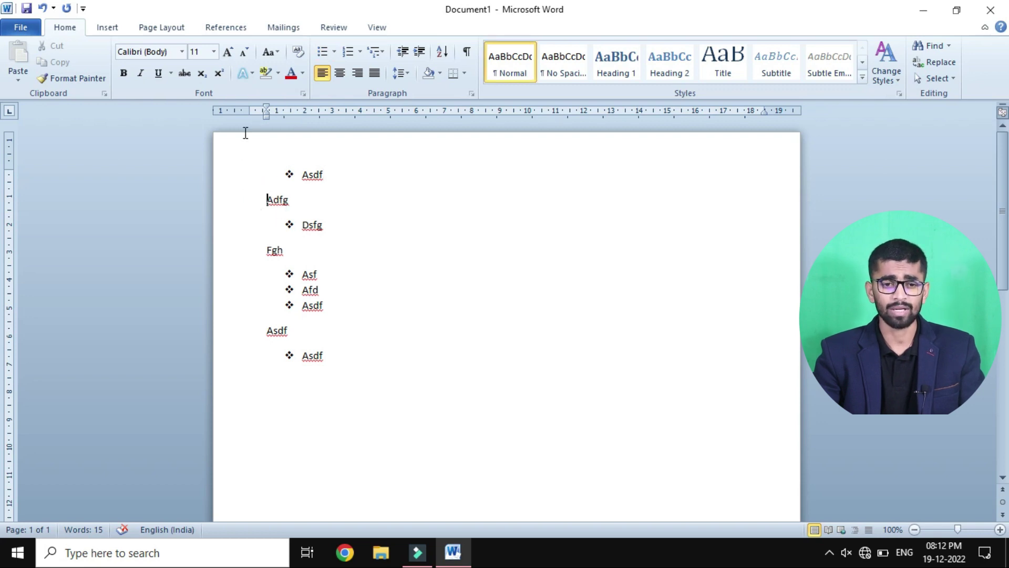
Step: Add two bulleted lines, "Kajsdhf" and "ads", directly below the first bulleted line
{"action": "left_click", "coordinate": [255, 199]}
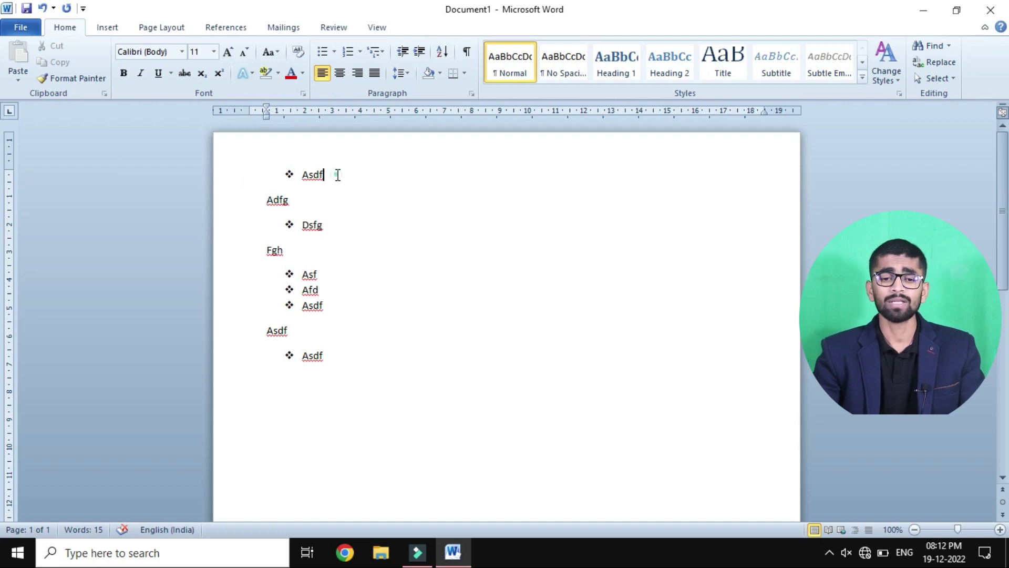
{"action": "key", "text": "Return"}
{"action": "type", "text": "kajsdhf"}
{"action": "key", "text": "Return"}
{"action": "type", "text": "ads"}
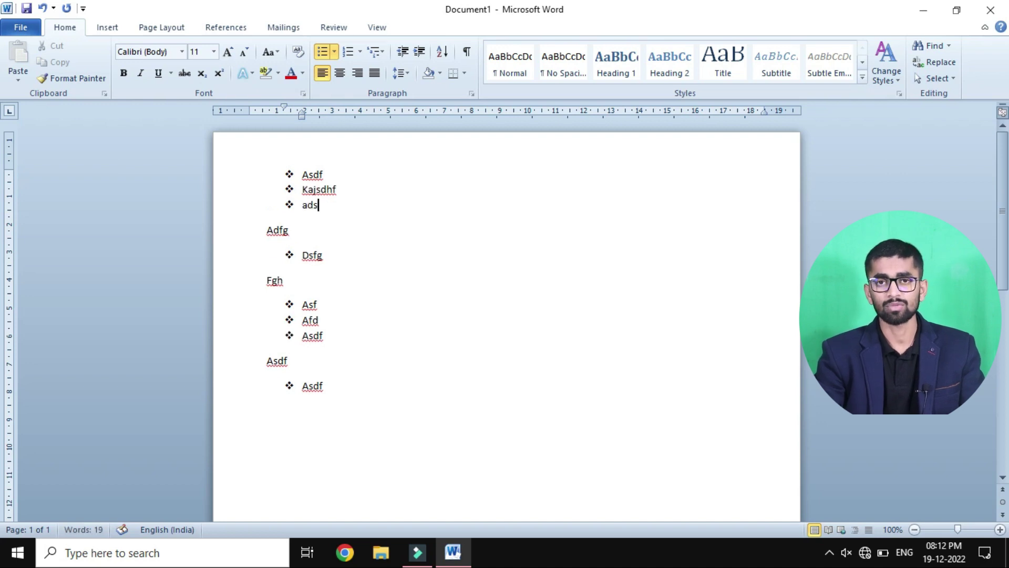
Step: End the bulleted list after "Ads" and enter the unbulleted line "kadshkjhasdkl" at the page margin
{"action": "key", "text": "Return"}
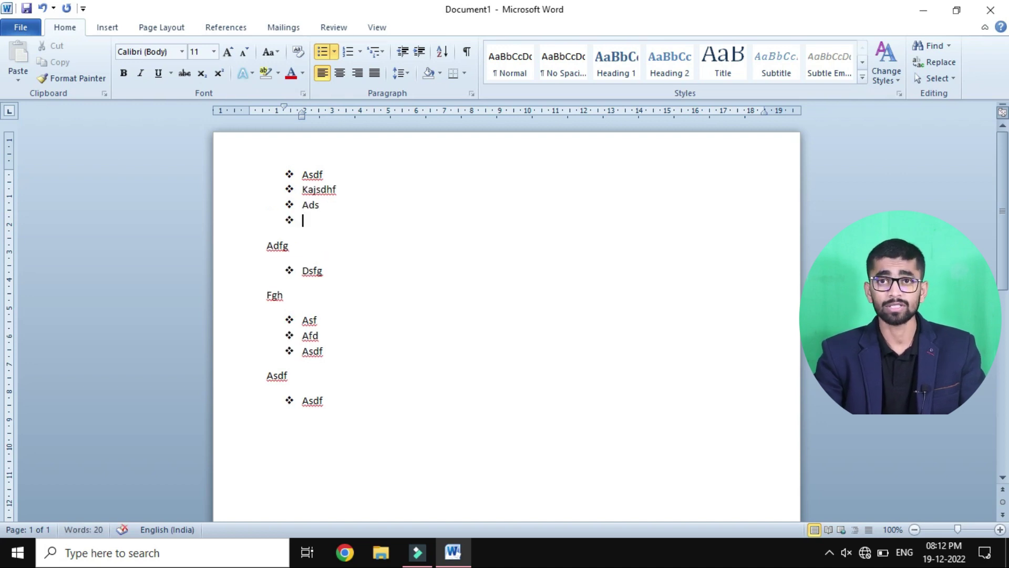
{"action": "key", "text": "BackSpace"}
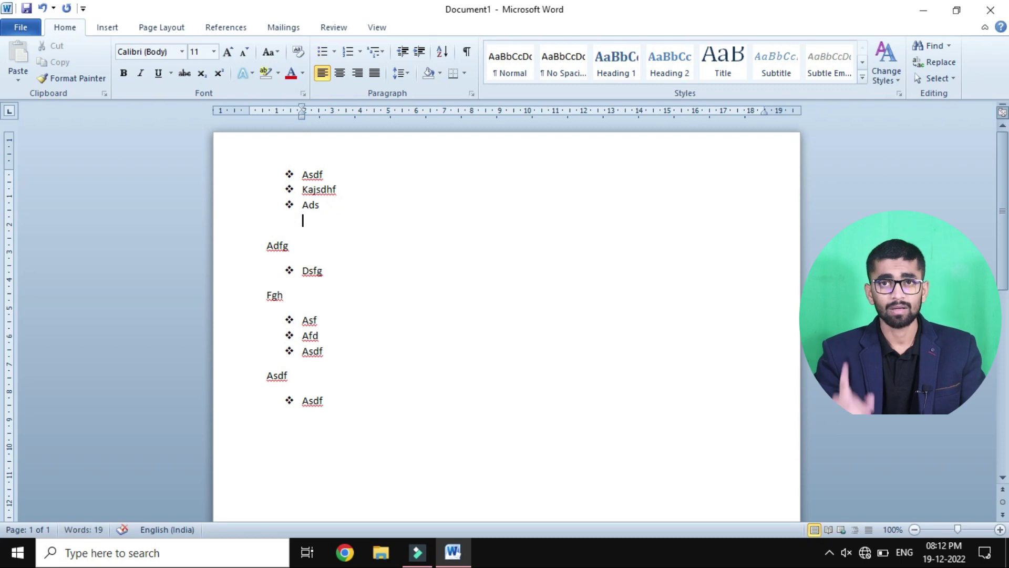
{"action": "key", "text": "BackSpace"}
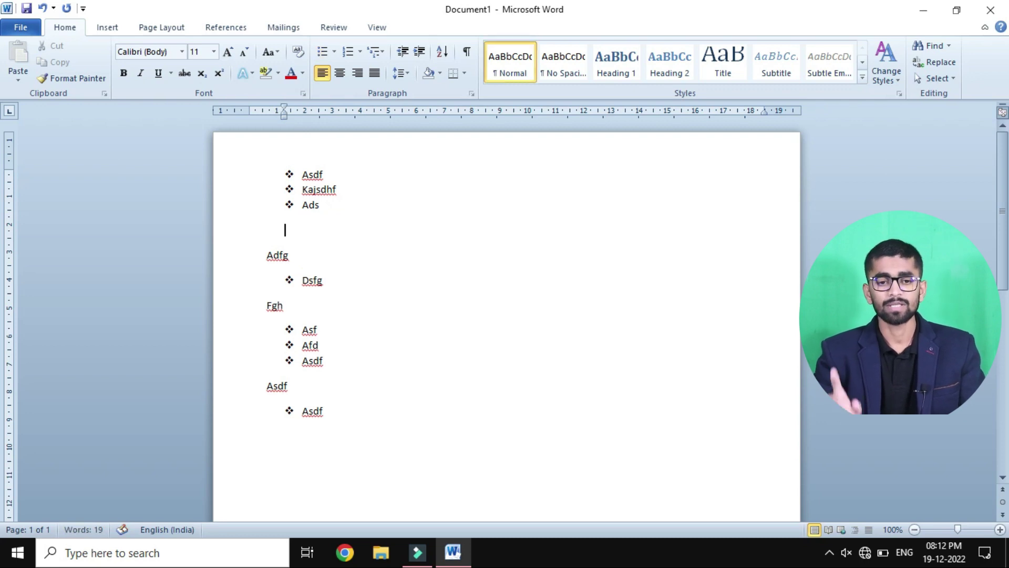
{"action": "key", "text": "BackSpace"}
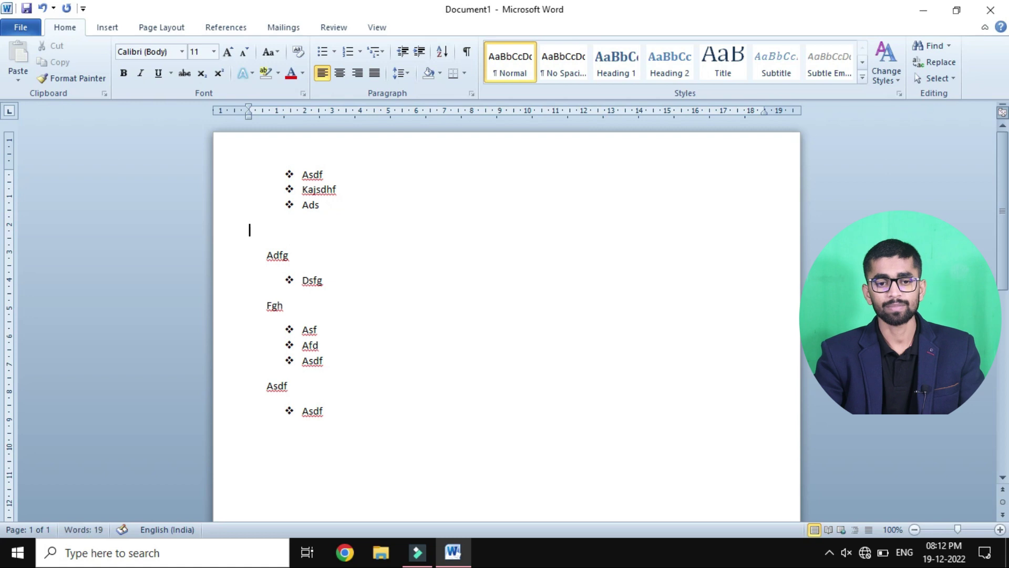
{"action": "type", "text": "kadshkjhasdkl"}
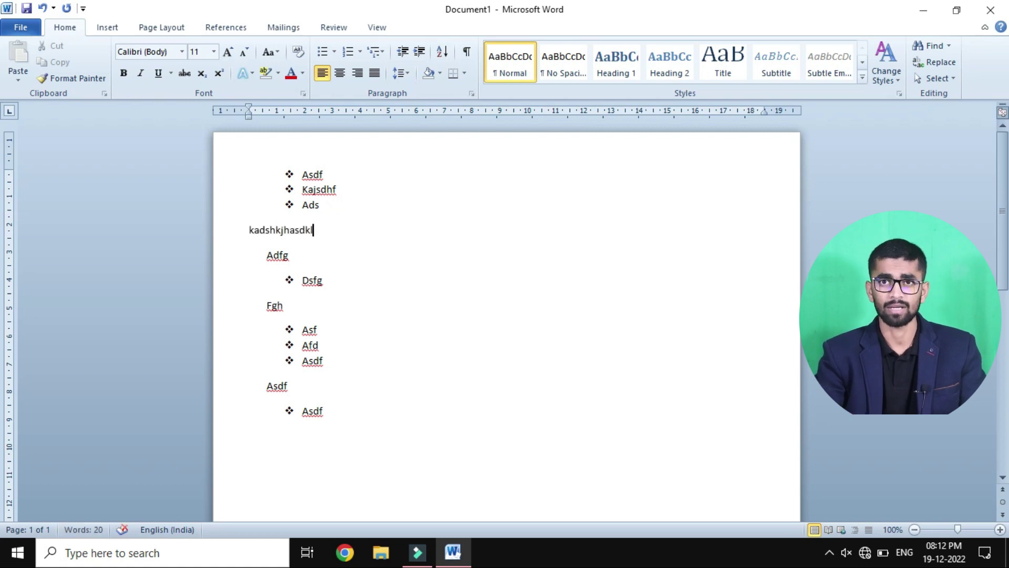
Step: Remove the indent from the "Adfg" and "Fgh" lines, and both the bullet and indent from "Dsfg"
{"action": "left_click", "coordinate": [265, 256]}
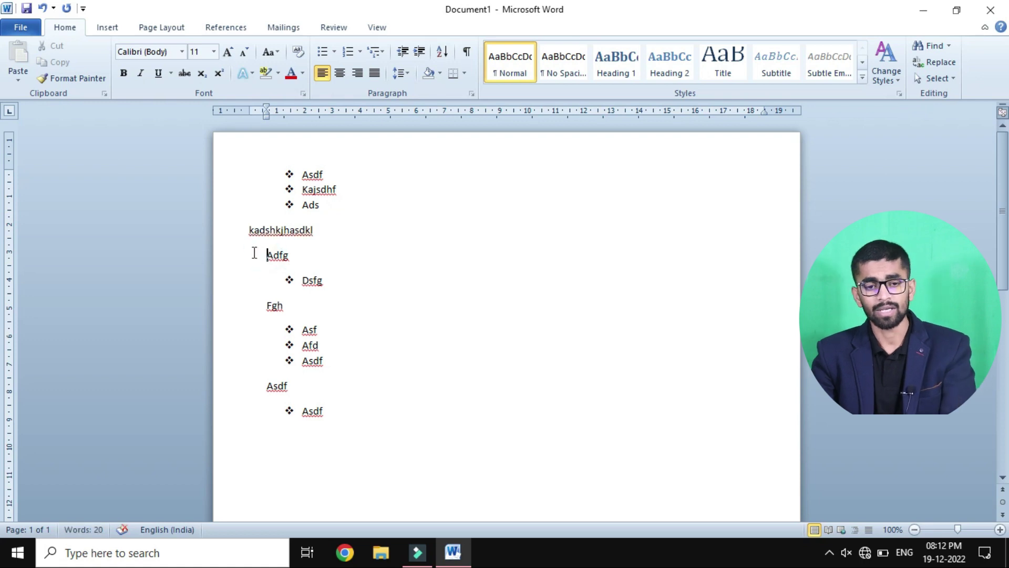
{"action": "key", "text": "BackSpace"}
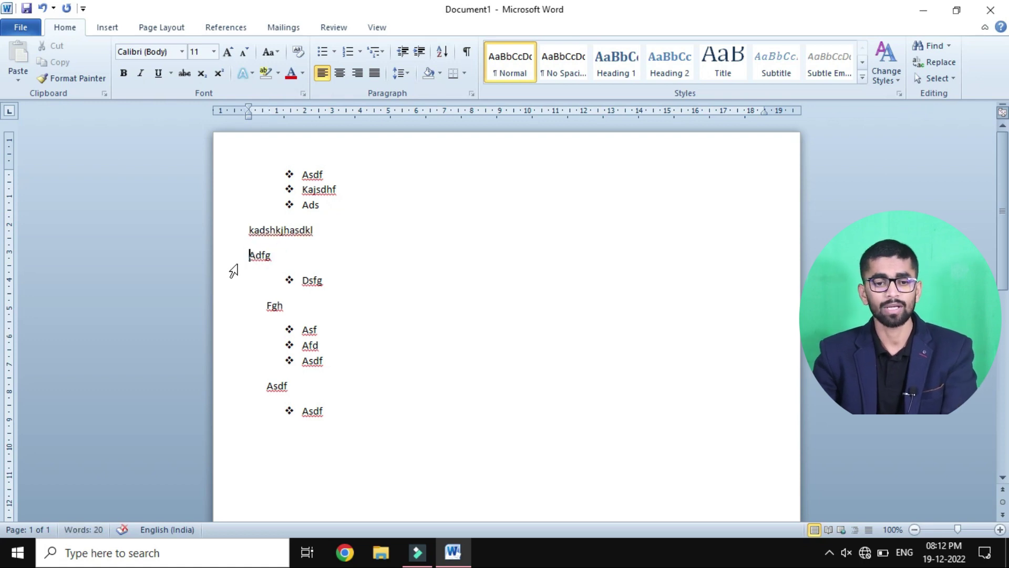
{"action": "left_click", "coordinate": [268, 305]}
{"action": "key", "text": "BackSpace"}
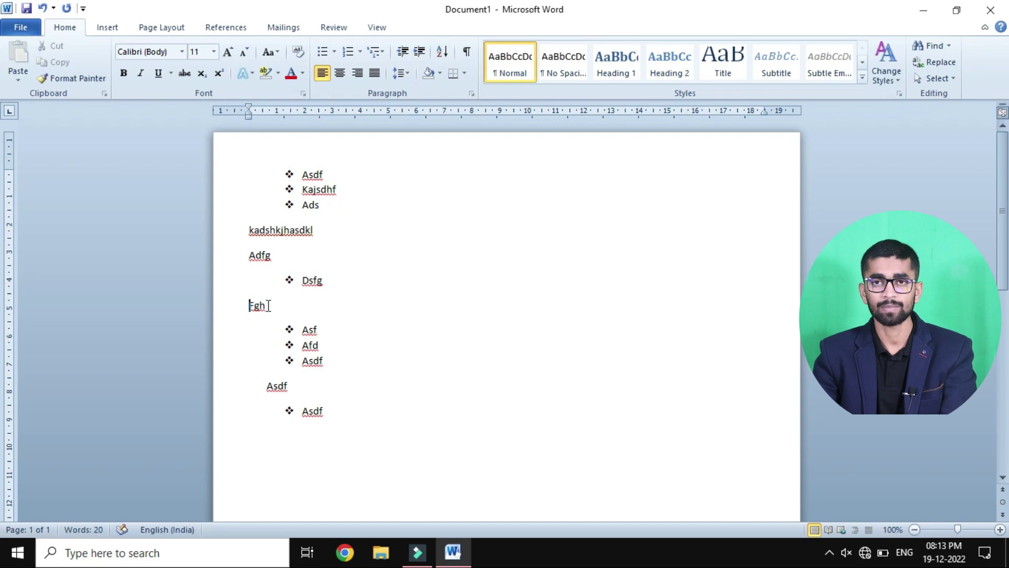
{"action": "left_click", "coordinate": [304, 279]}
{"action": "key", "text": "BackSpace"}
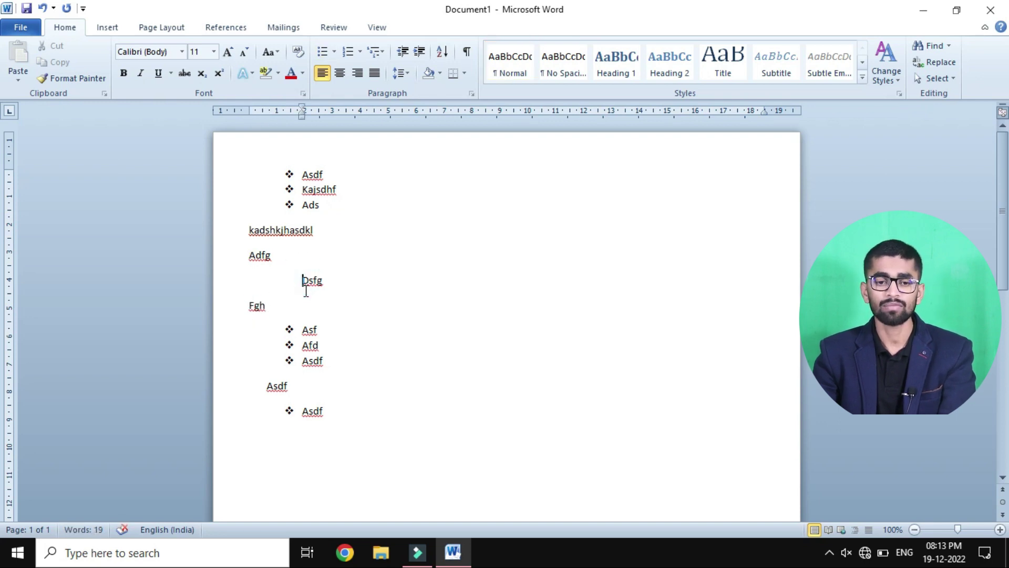
{"action": "key", "text": "BackSpace"}
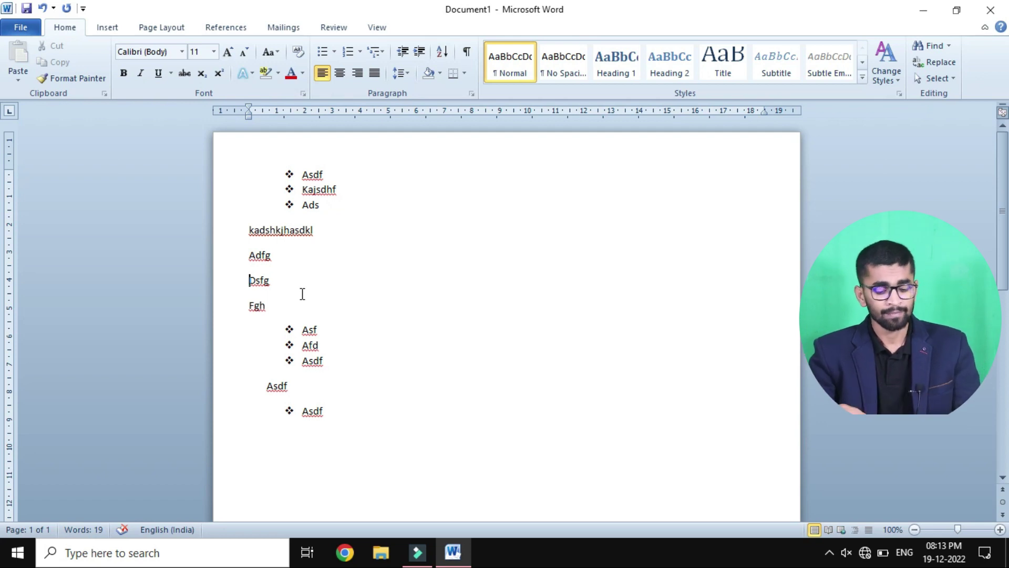
Step: Clear the whole document and start a list with a new bullet defined from the Vladimir Script paragraph symbol (¶)
{"action": "key", "text": "ctrl+a"}
{"action": "key", "text": "Delete"}
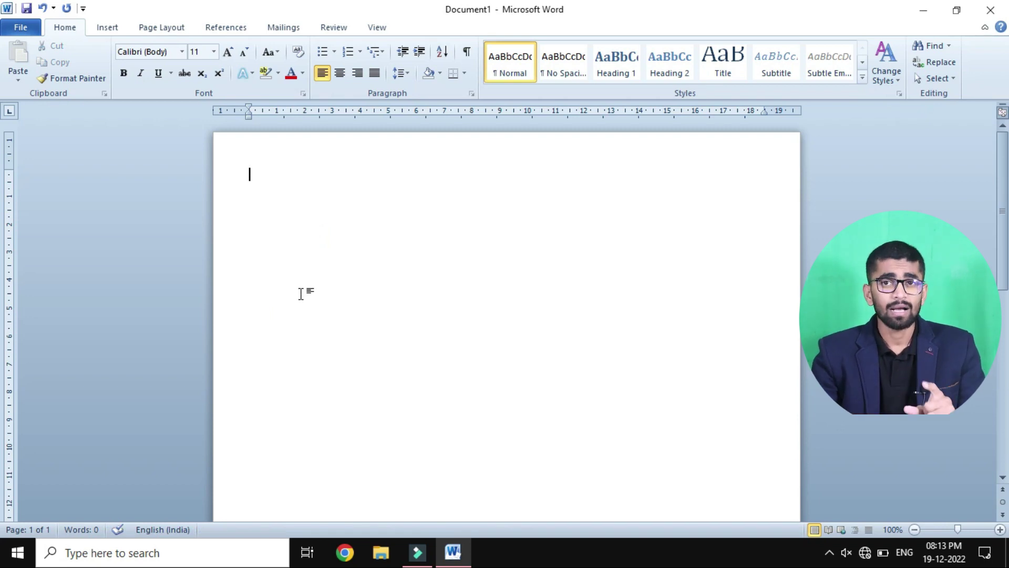
{"action": "left_click", "coordinate": [335, 51]}
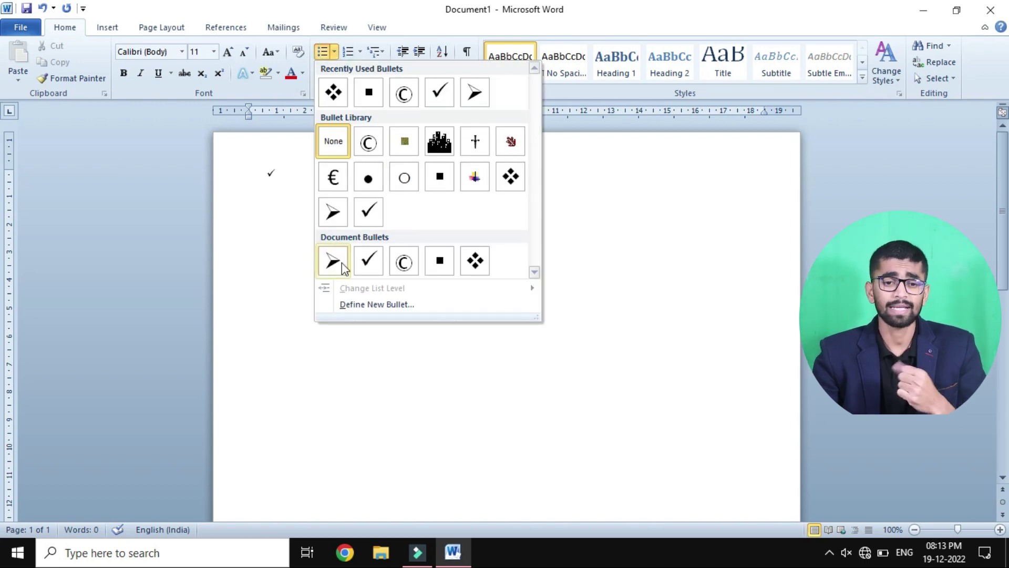
{"action": "left_click", "coordinate": [362, 306]}
{"action": "left_click", "coordinate": [452, 172]}
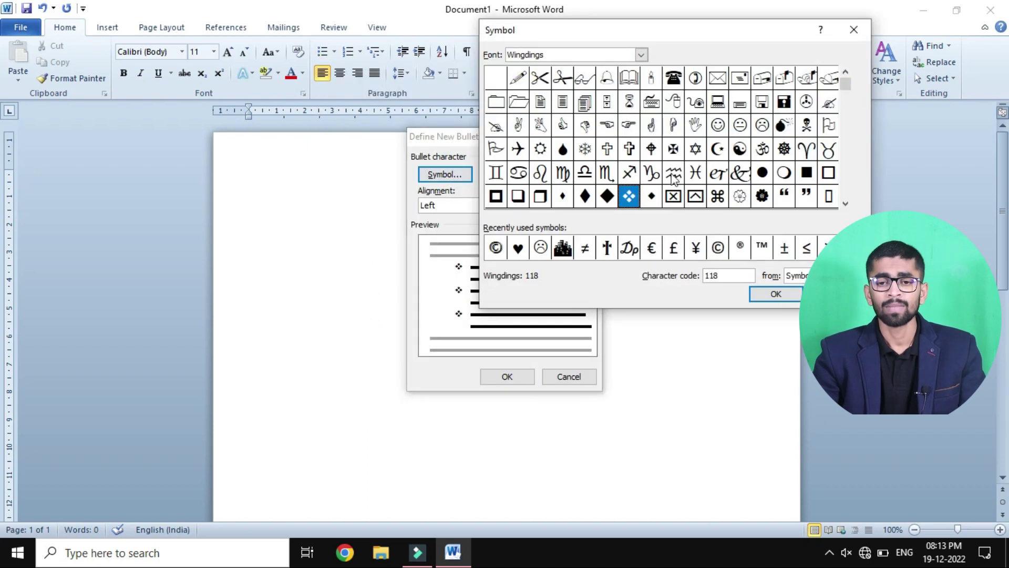
{"action": "left_click", "coordinate": [641, 55]}
{"action": "left_click", "coordinate": [569, 99]}
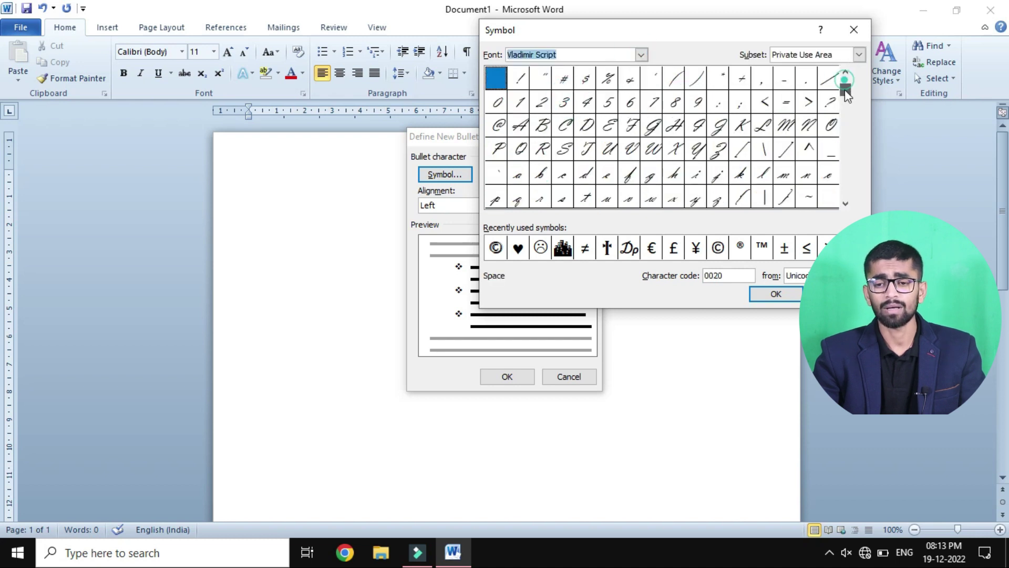
{"action": "left_click_drag", "start_coordinate": [845, 90], "coordinate": [845, 128]}
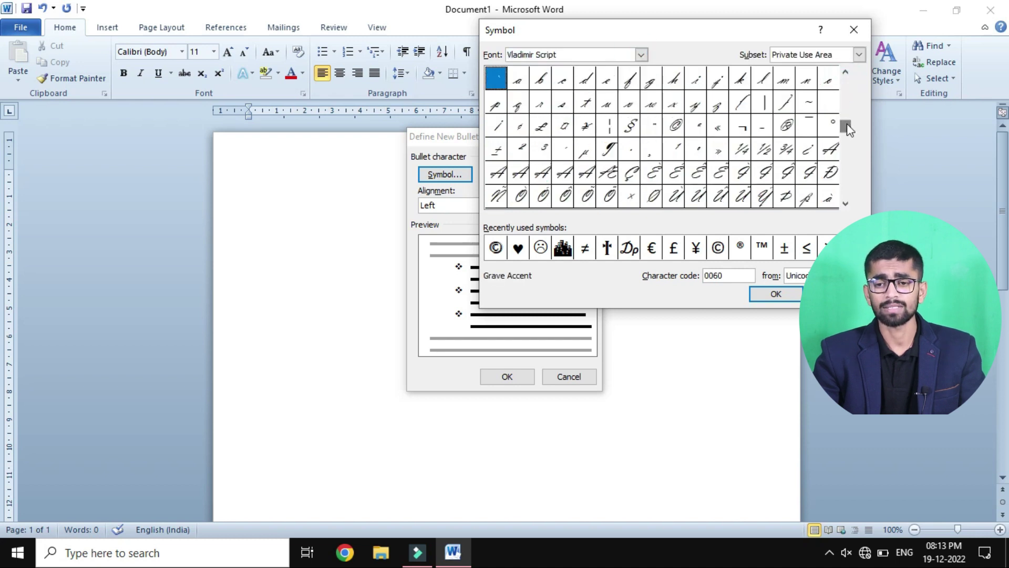
{"action": "left_click", "coordinate": [609, 149]}
{"action": "left_click", "coordinate": [774, 293]}
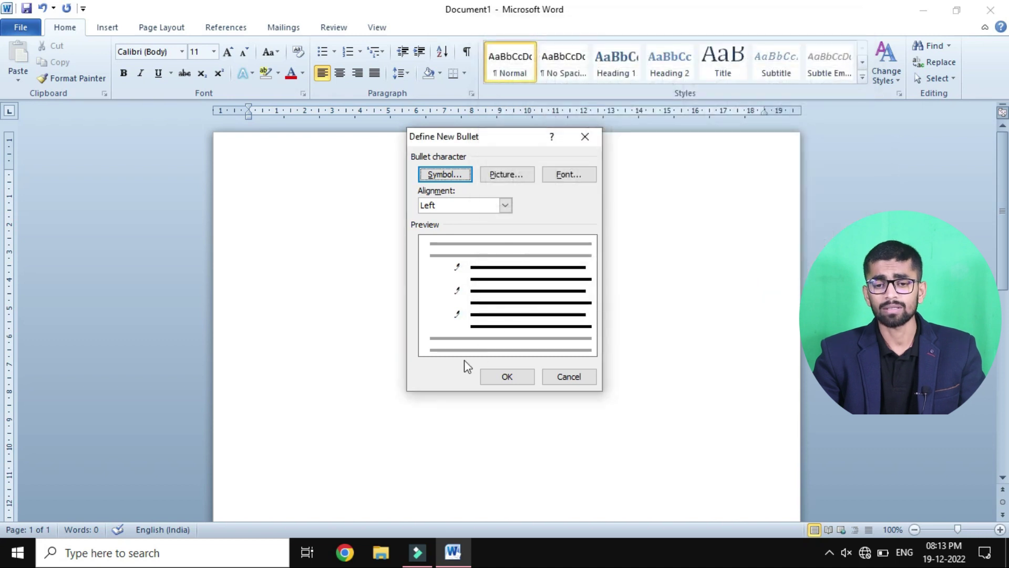
{"action": "left_click", "coordinate": [496, 377]}
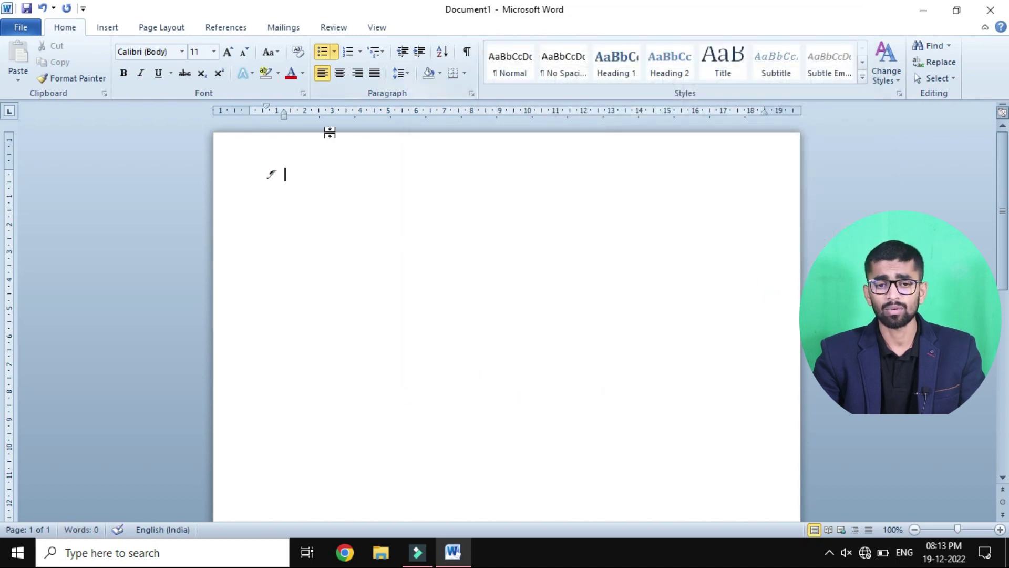
Step: Enter "asdf" as the first item with the new bullet and clear the document again
{"action": "type", "text": "asdf"}
{"action": "key", "text": "Return"}
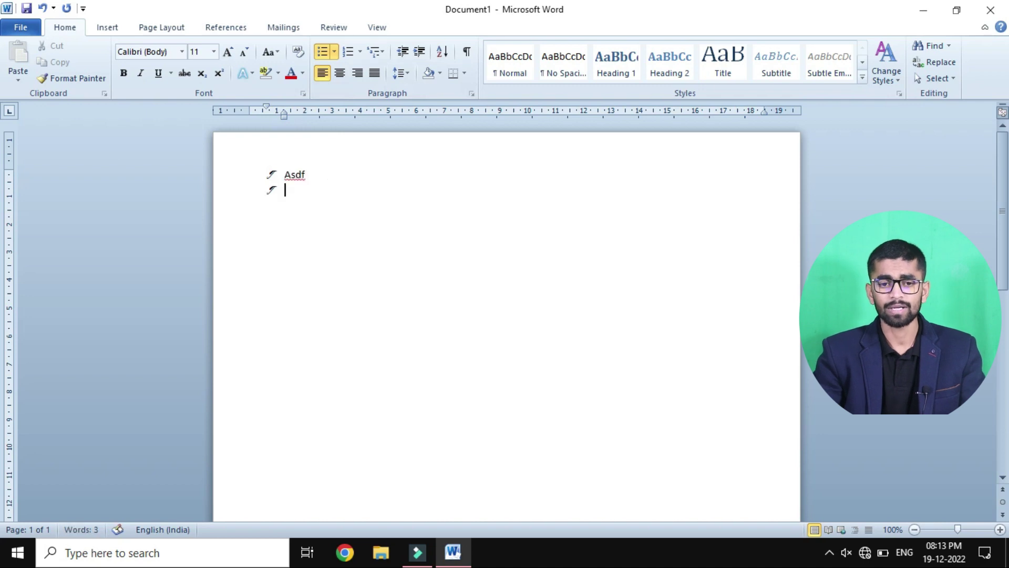
{"action": "key", "text": "ctrl+a"}
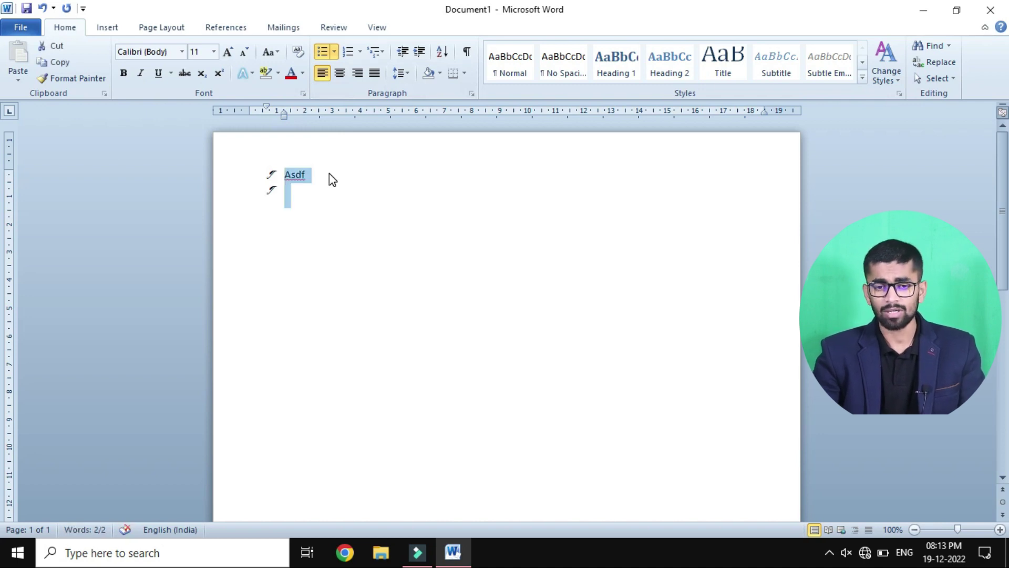
{"action": "key", "text": "Delete"}
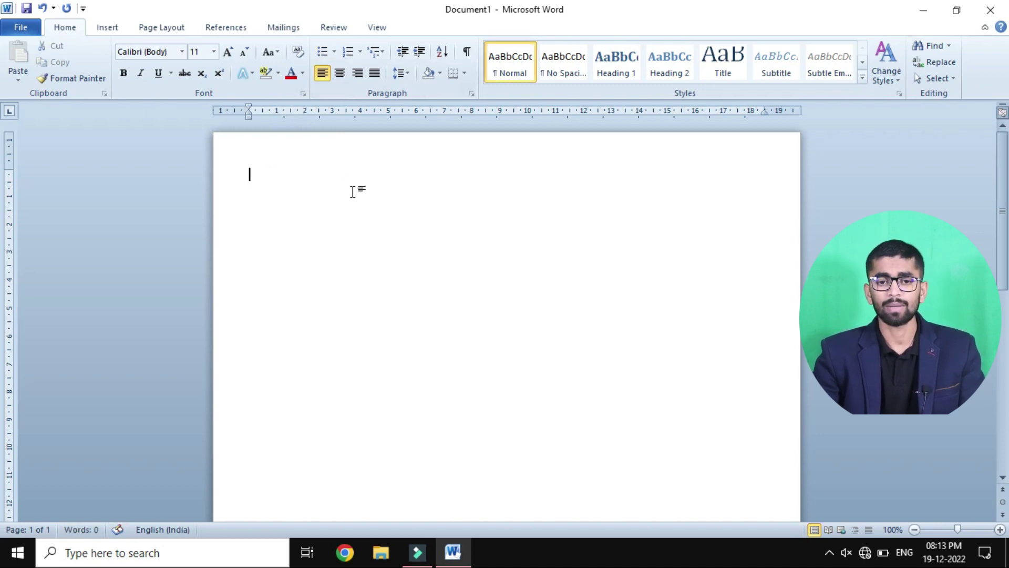
Step: Apply the paragraph-symbol bullet from the bullet library to the empty line and remove it along with its indent
{"action": "left_click", "coordinate": [334, 52]}
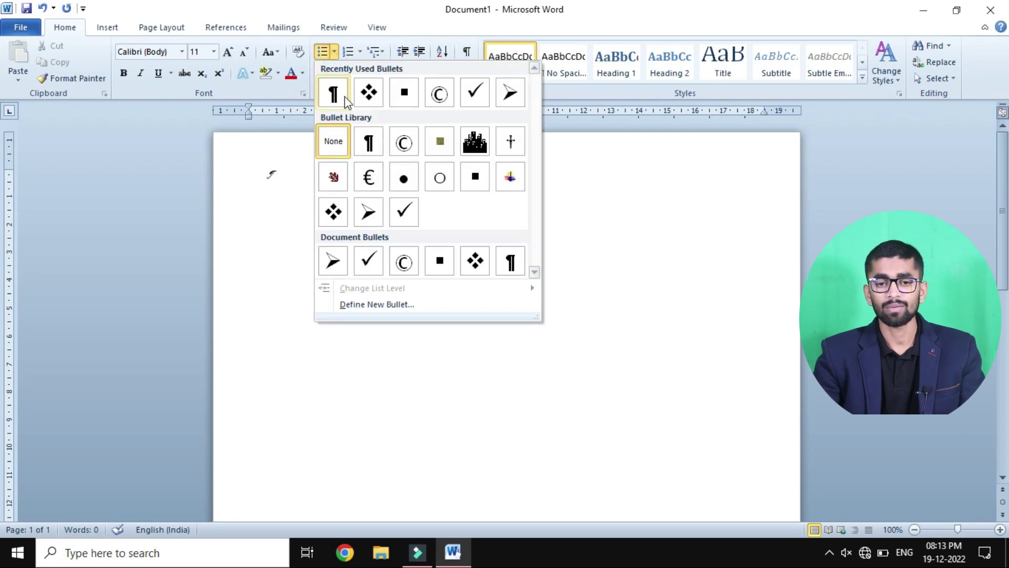
{"action": "left_click", "coordinate": [367, 143]}
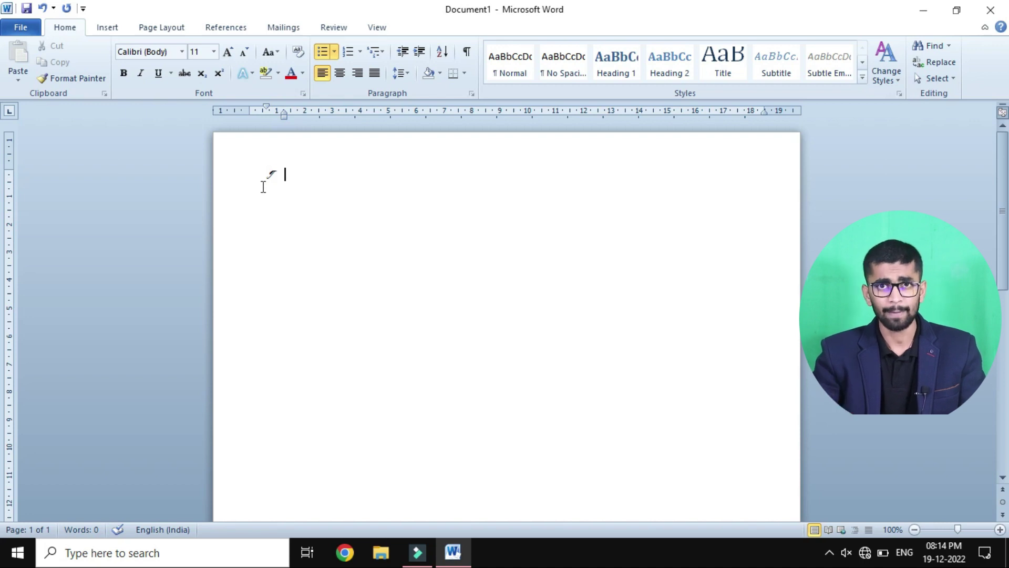
{"action": "key", "text": "BackSpace"}
{"action": "key", "text": "BackSpace"}
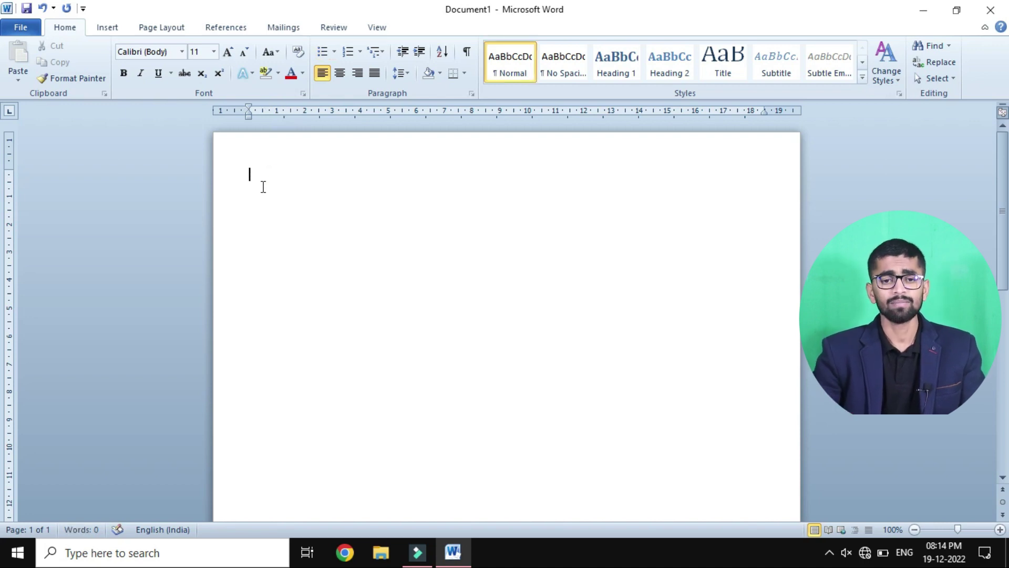
Step: Start a numbered list in the 1. 2. 3. format with the items "asjdf", "asdf", "sdfg", "sdfg" and "sdfg"
{"action": "left_click", "coordinate": [360, 54]}
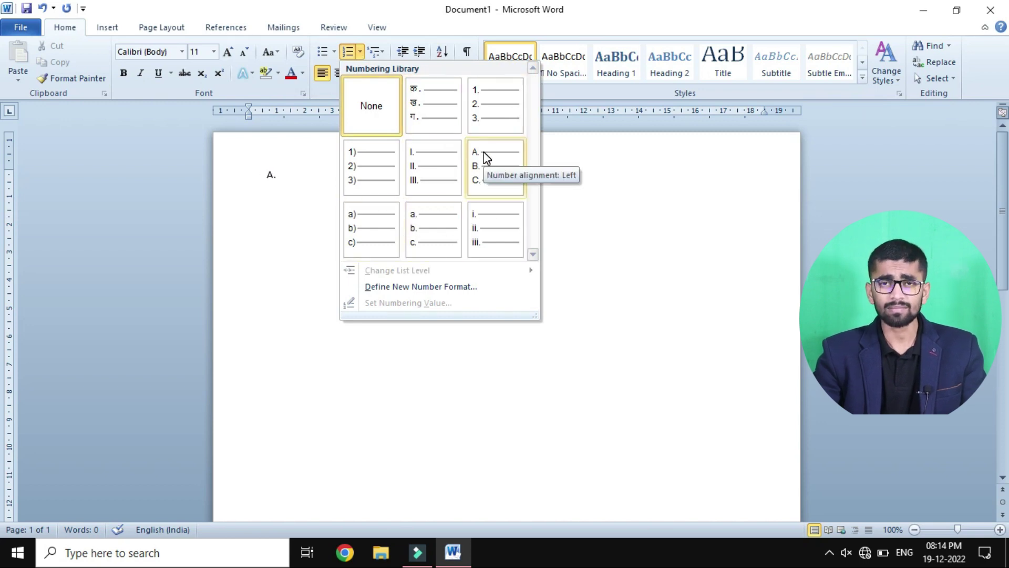
{"action": "left_click", "coordinate": [482, 119]}
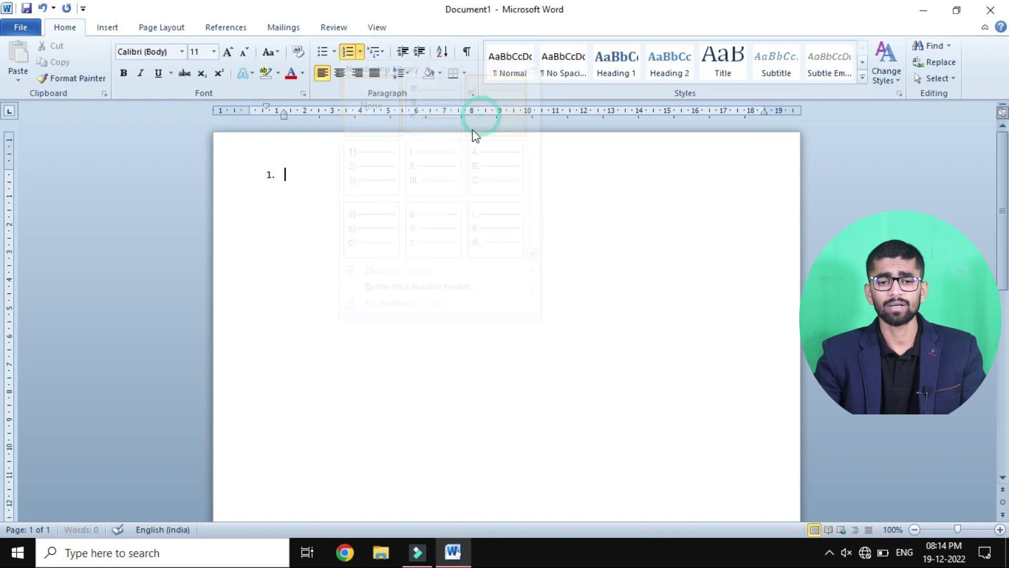
{"action": "type", "text": "asjdf"}
{"action": "key", "text": "Return"}
{"action": "type", "text": "asdf"}
{"action": "key", "text": "Return"}
{"action": "type", "text": "sdfg"}
{"action": "key", "text": "Return"}
{"action": "type", "text": "sdfg"}
{"action": "key", "text": "Return"}
{"action": "type", "text": "sdfg"}
Step: Add a line after item five, strip its number and indent back to the page margin, and delete the empty line
{"action": "key", "text": "Return"}
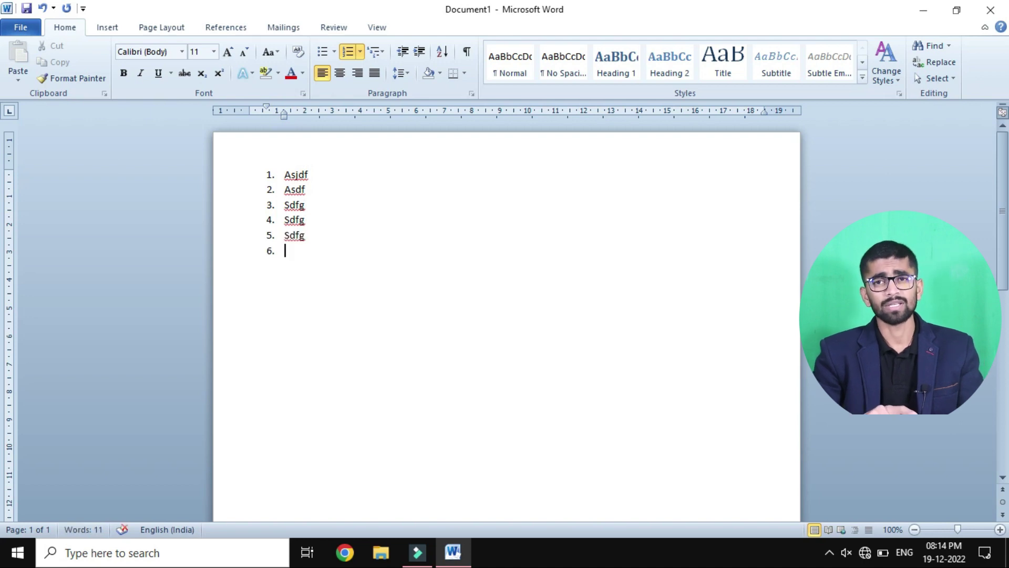
{"action": "key", "text": "BackSpace"}
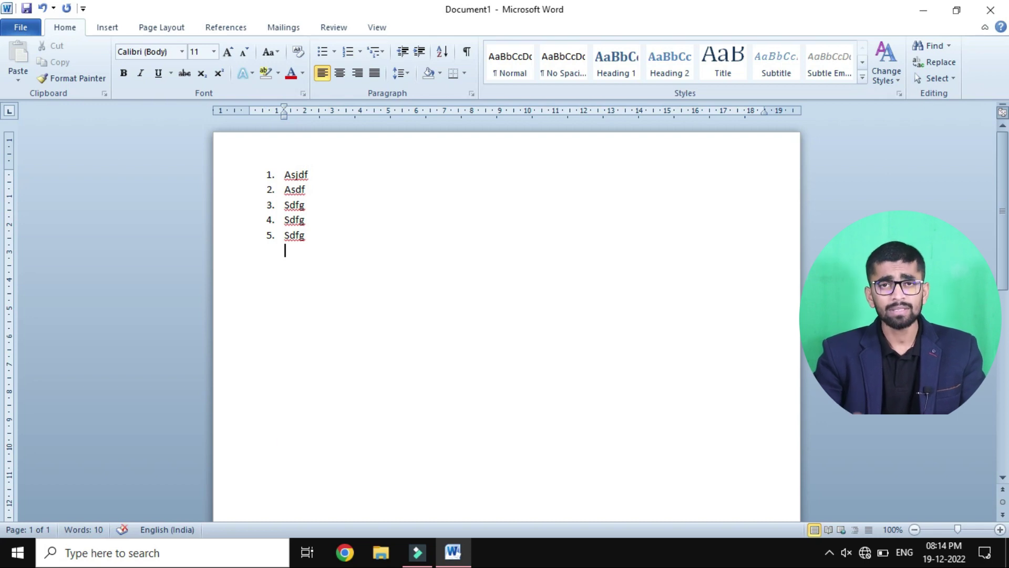
{"action": "key", "text": "BackSpace"}
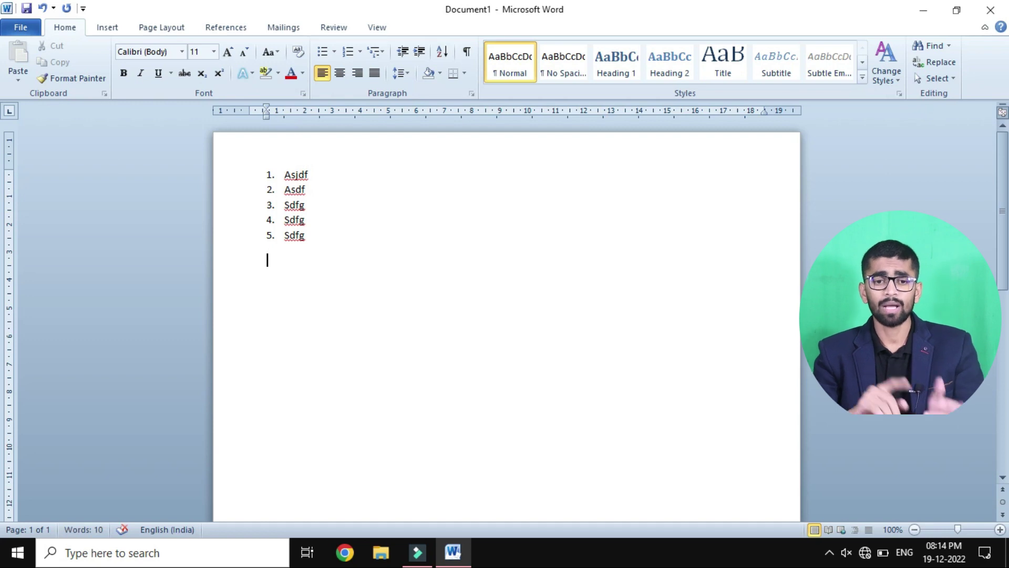
{"action": "key", "text": "BackSpace"}
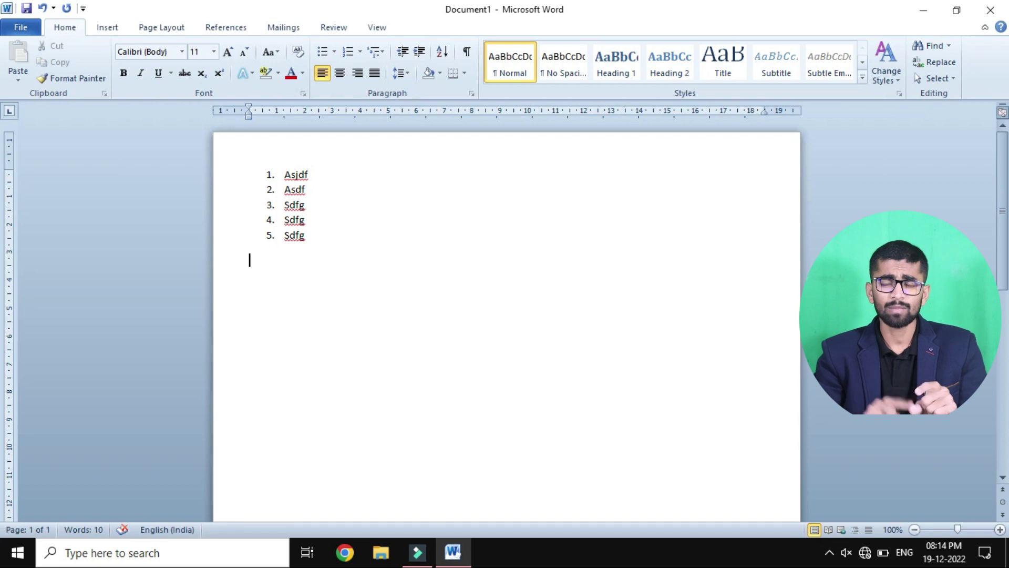
{"action": "key", "text": "BackSpace"}
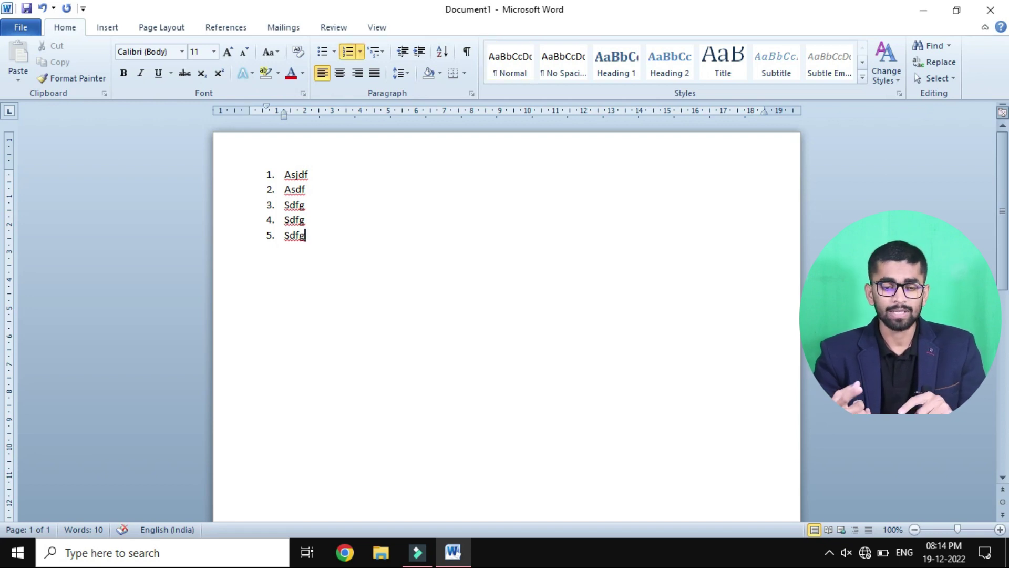
Step: Add "sdg" as the sixth numbered item and preview the a. b. c. format from the numbering library on the list
{"action": "key", "text": "Return"}
{"action": "type", "text": "sdg"}
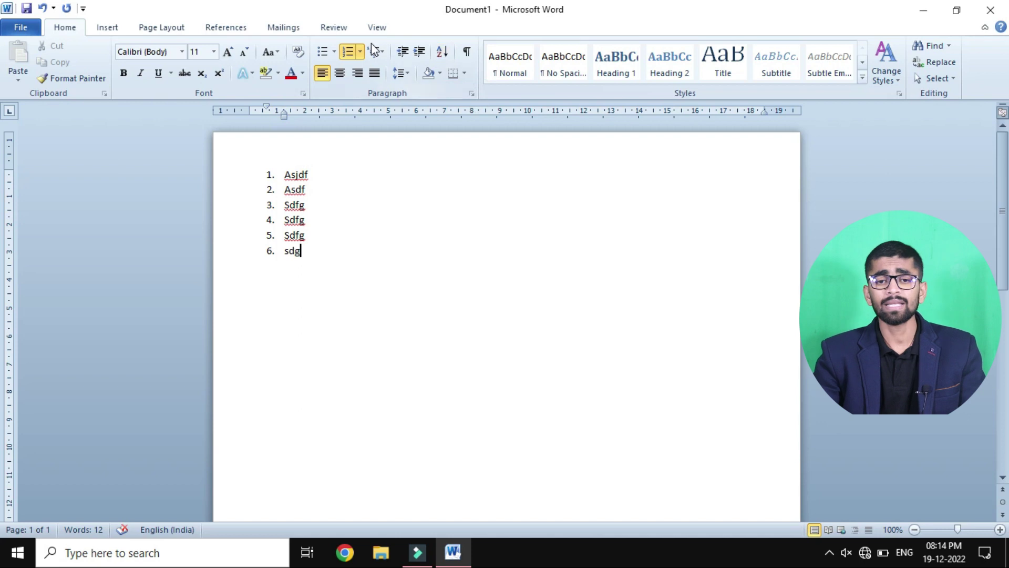
{"action": "left_click", "coordinate": [359, 52]}
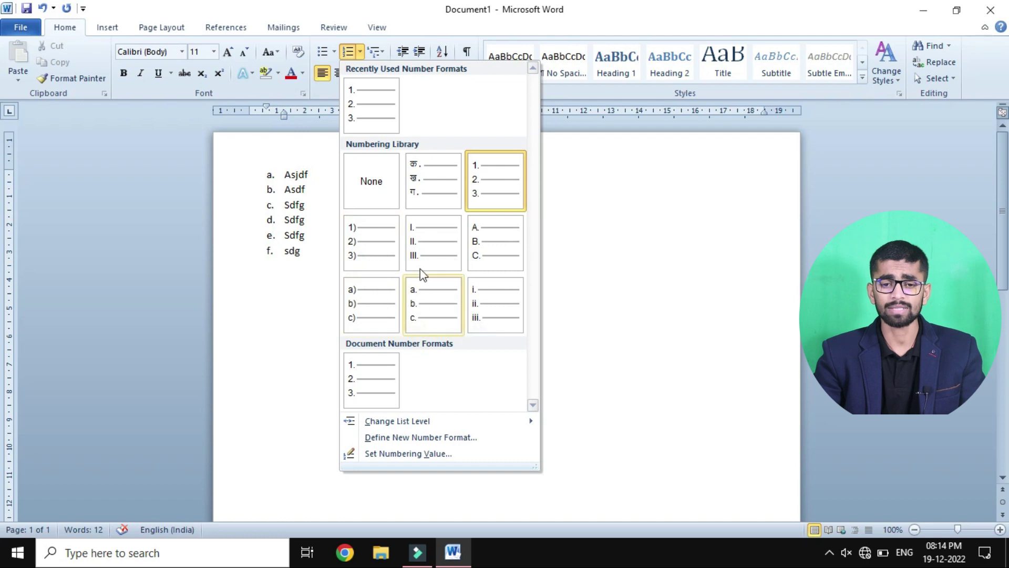
{"action": "left_click", "coordinate": [328, 243]}
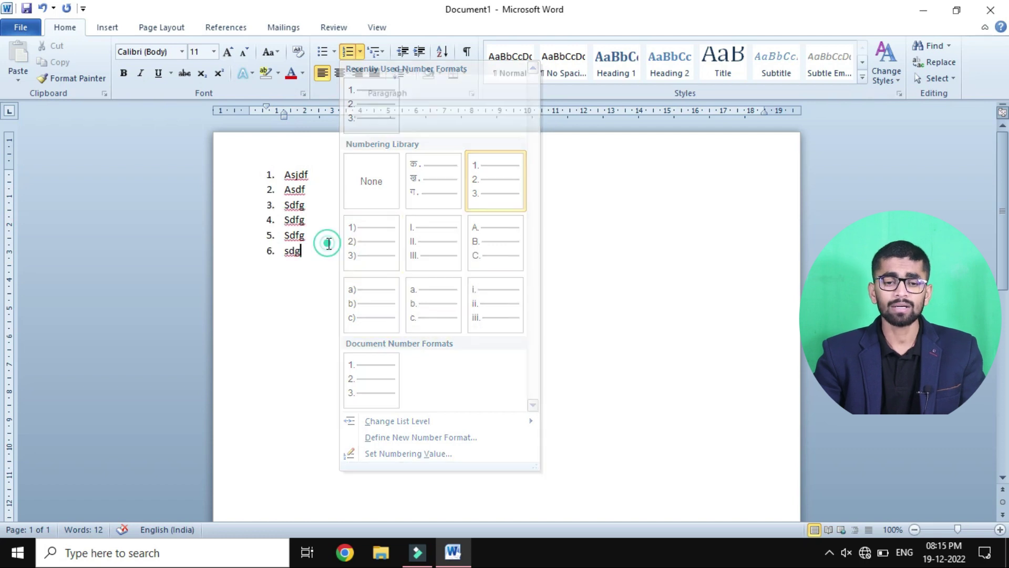
Step: Apply the A. B. C. numbering format to the last three list items only
{"action": "left_click_drag", "start_coordinate": [320, 259], "coordinate": [286, 218]}
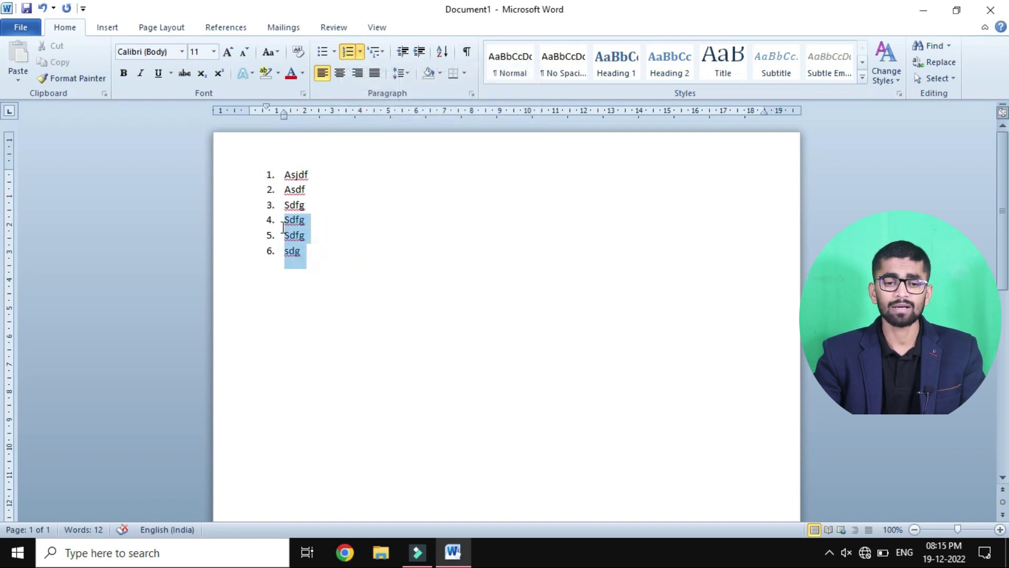
{"action": "left_click", "coordinate": [359, 53]}
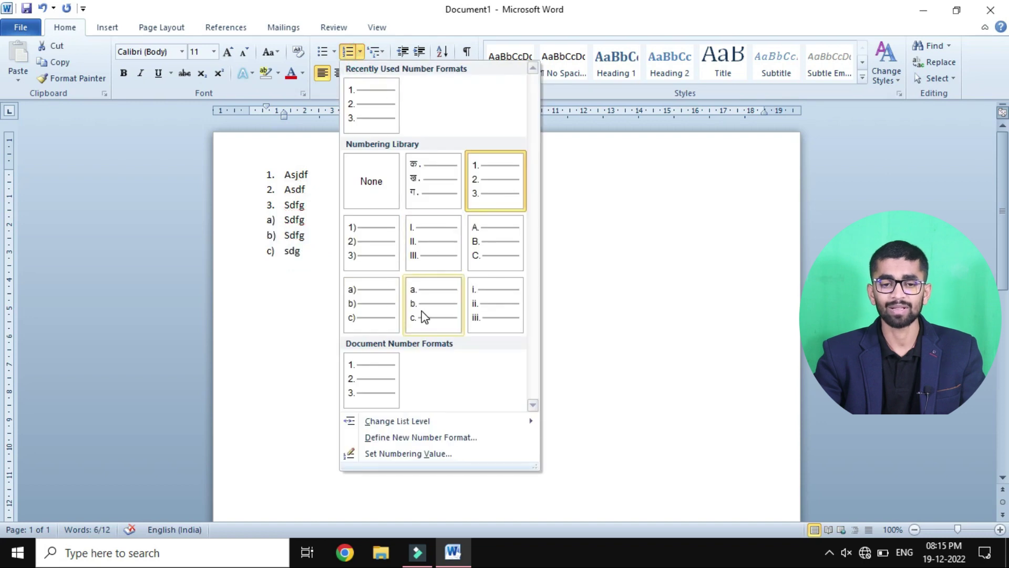
{"action": "left_click", "coordinate": [499, 240]}
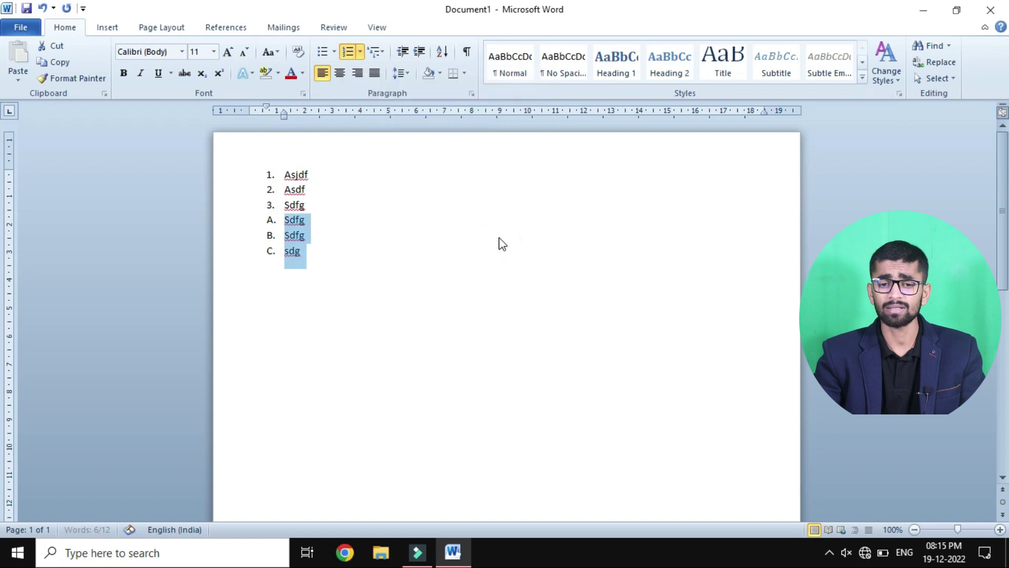
Step: Add two more "asdf" items at the end of the lettered A. B. C. list
{"action": "left_click", "coordinate": [380, 244]}
{"action": "key", "text": "Return"}
{"action": "type", "text": "asdf"}
{"action": "key", "text": "Return"}
{"action": "type", "text": "asdf"}
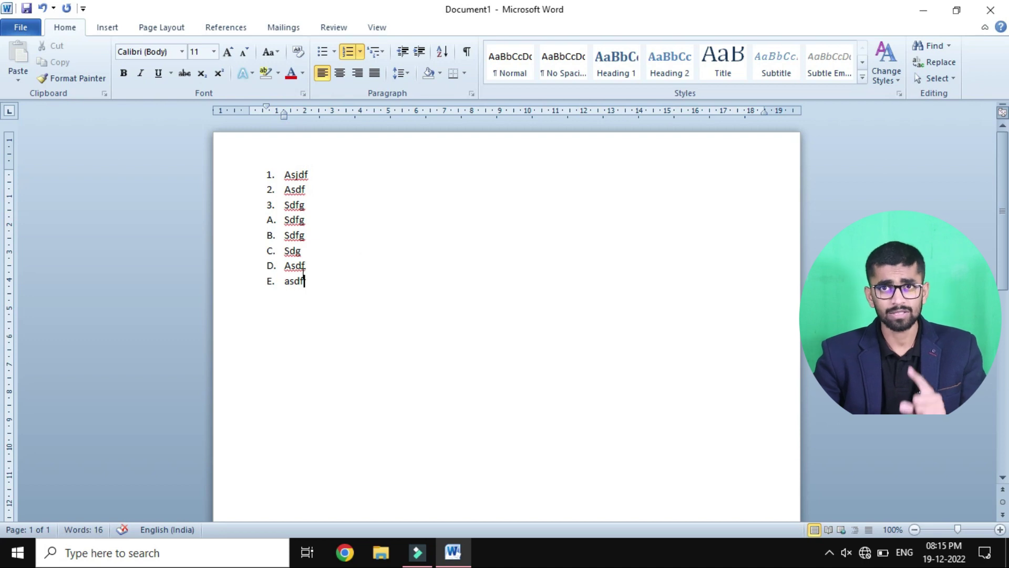
Step: Insert three "asdf" items after item 3 of the 1. 2. 3. list
{"action": "left_click", "coordinate": [310, 204]}
{"action": "key", "text": "Return"}
{"action": "type", "text": "Asdf"}
{"action": "key", "text": "Return"}
{"action": "type", "text": "Asdf"}
{"action": "key", "text": "Return"}
{"action": "type", "text": "asdf"}
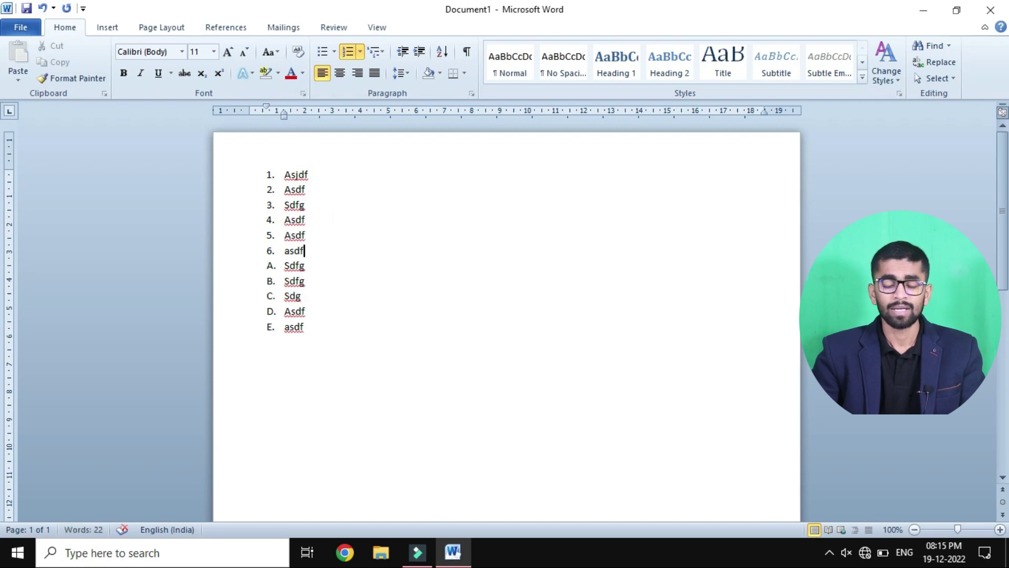
Step: Insert the item "sadf" directly after item 2 of the numbered list
{"action": "left_click", "coordinate": [318, 190]}
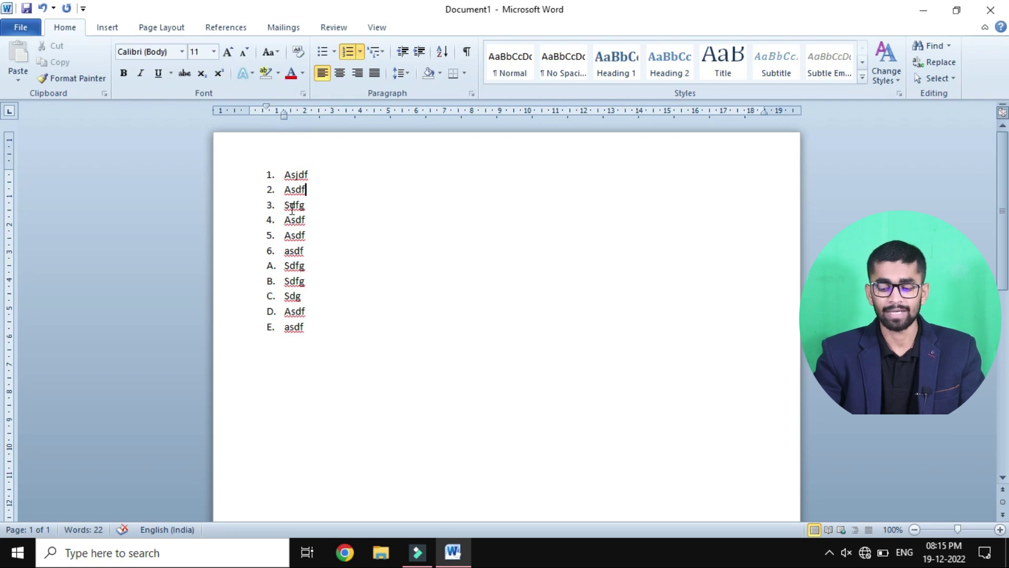
{"action": "key", "text": "Return"}
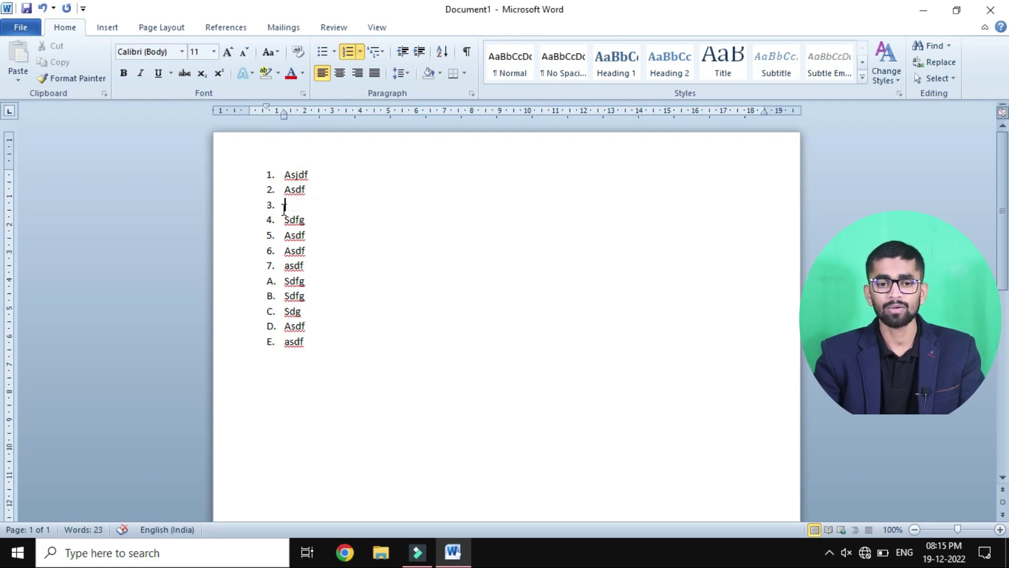
{"action": "type", "text": "sadf"}
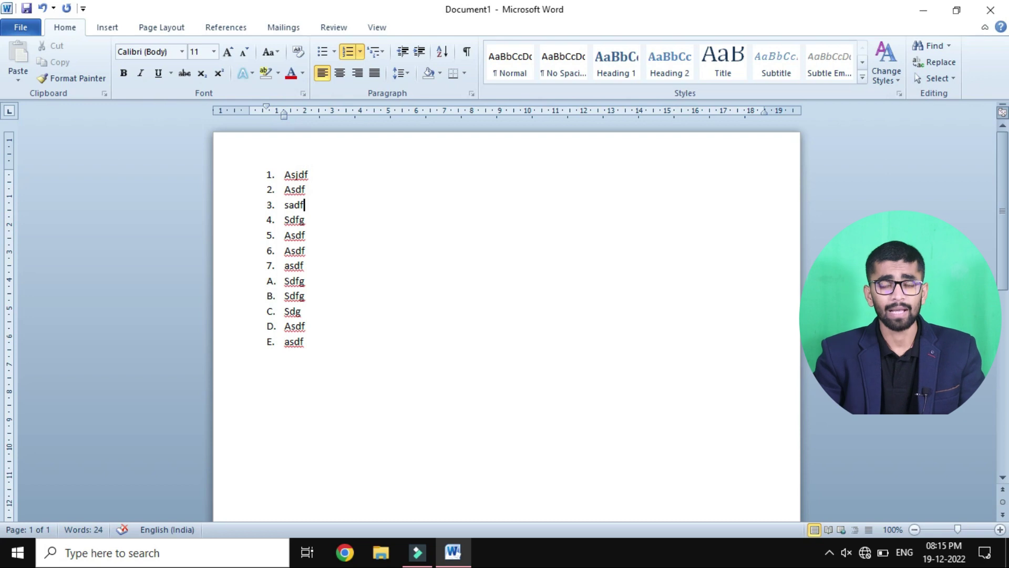
Step: Replace the whole document content with eight unnumbered lines: "asdf", "asdfg", "sdfg", "asd", "sdfg", "sadf", "sdf" and "sdfg"
{"action": "key", "text": "ctrl+a"}
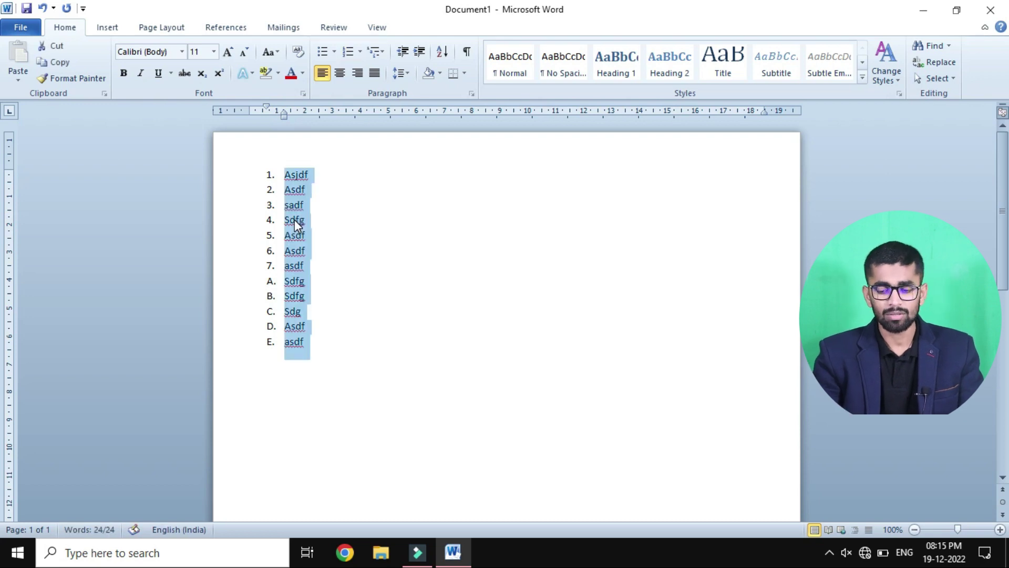
{"action": "key", "text": "Delete"}
{"action": "type", "text": "asdf"}
{"action": "key", "text": "Return"}
{"action": "type", "text": "asdfg"}
{"action": "key", "text": "Return"}
{"action": "type", "text": "sdfg"}
{"action": "key", "text": "Return"}
{"action": "type", "text": "asd"}
{"action": "key", "text": "Return"}
{"action": "type", "text": "sdfg"}
{"action": "key", "text": "Return"}
{"action": "type", "text": "sadf"}
{"action": "key", "text": "Return"}
{"action": "type", "text": "sdf"}
{"action": "key", "text": "Return"}
{"action": "type", "text": "sdfg"}
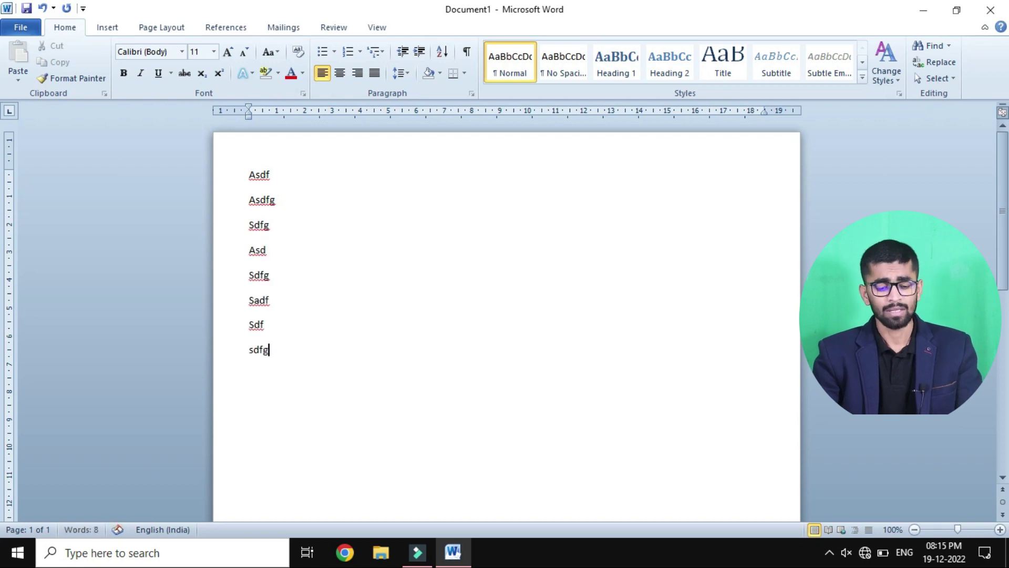
Step: Number all eight lines with the a) b) c) format from the numbering library
{"action": "key", "text": "ctrl+a"}
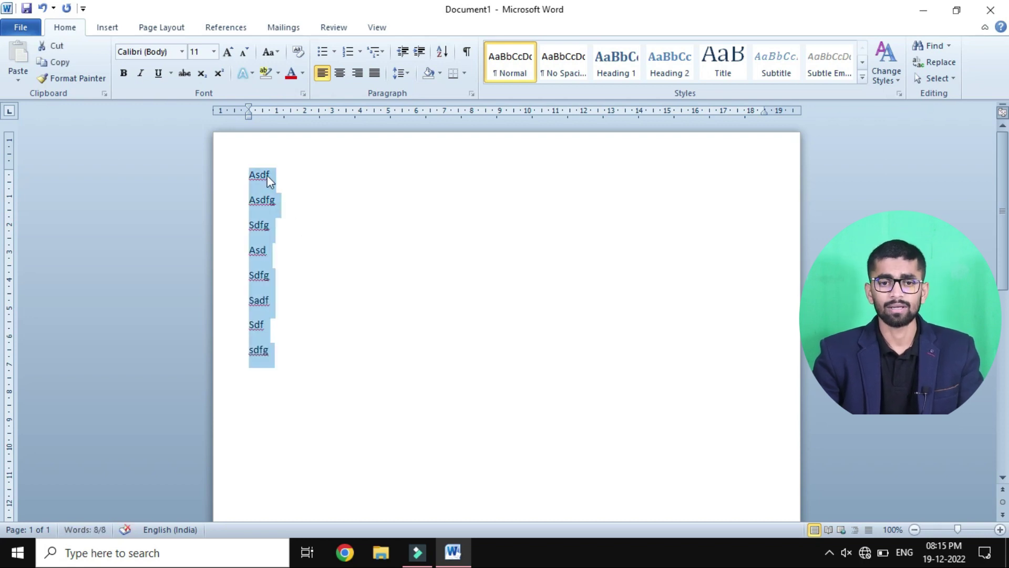
{"action": "left_click", "coordinate": [360, 51]}
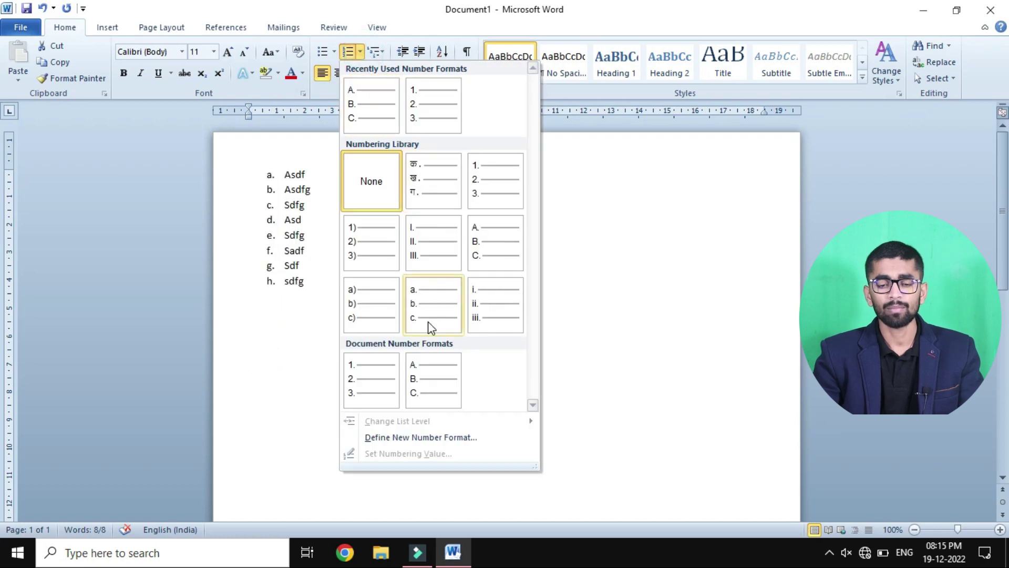
{"action": "left_click", "coordinate": [383, 300]}
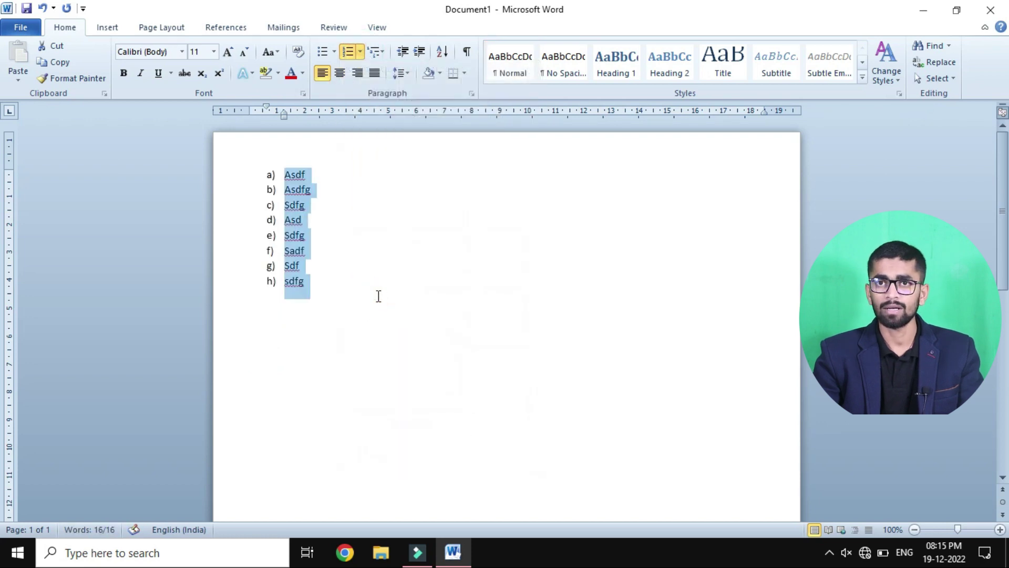
Step: Add a line after item h, strip its number and indent back to the page margin, and delete the empty line
{"action": "left_click", "coordinate": [345, 284]}
{"action": "key", "text": "Return"}
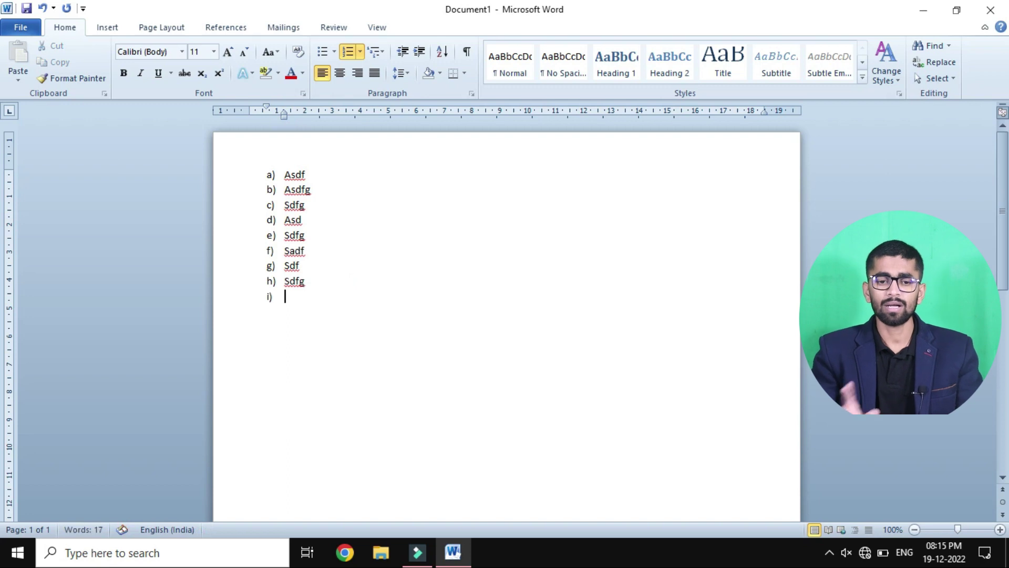
{"action": "key", "text": "BackSpace"}
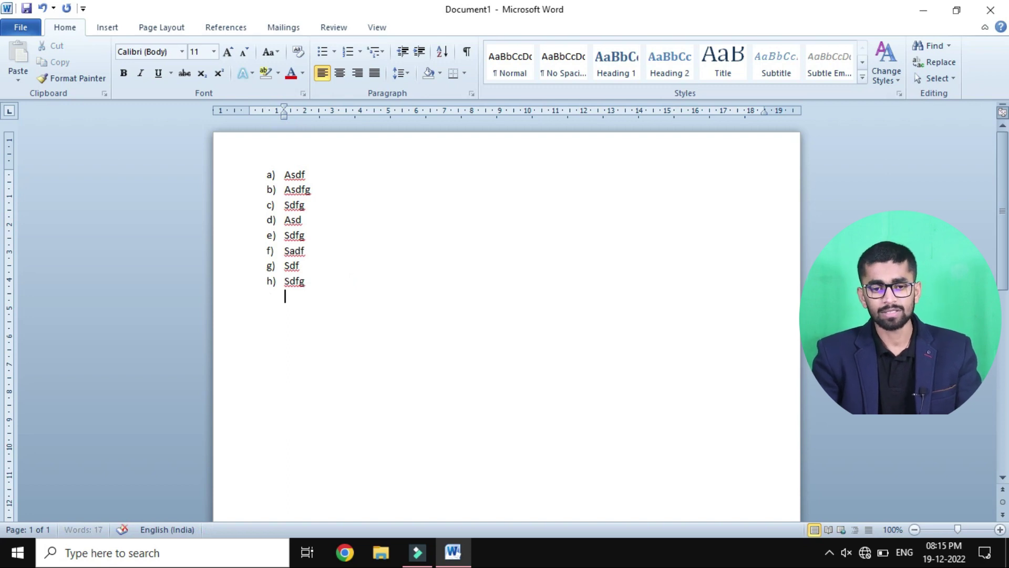
{"action": "key", "text": "BackSpace"}
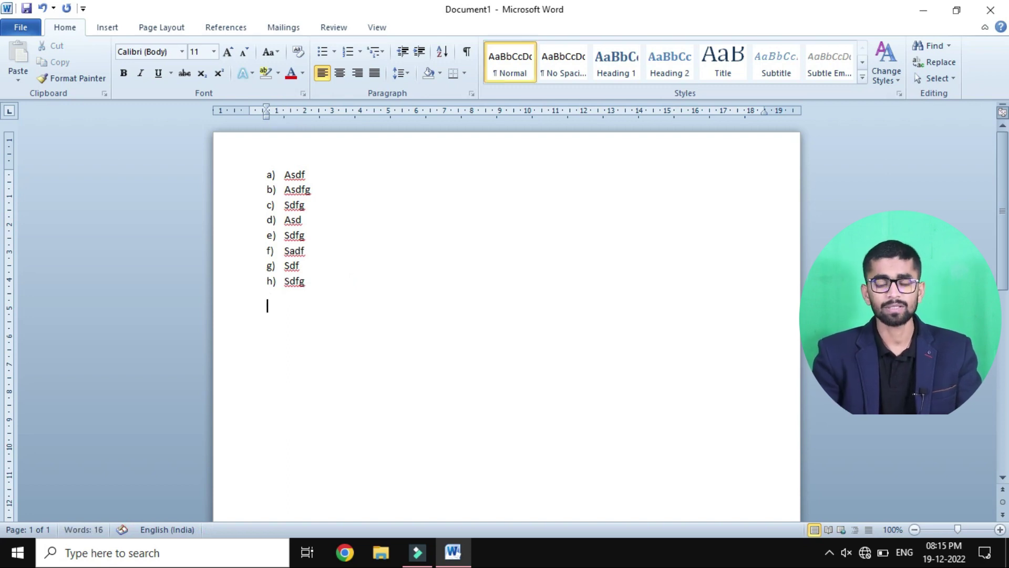
{"action": "key", "text": "BackSpace"}
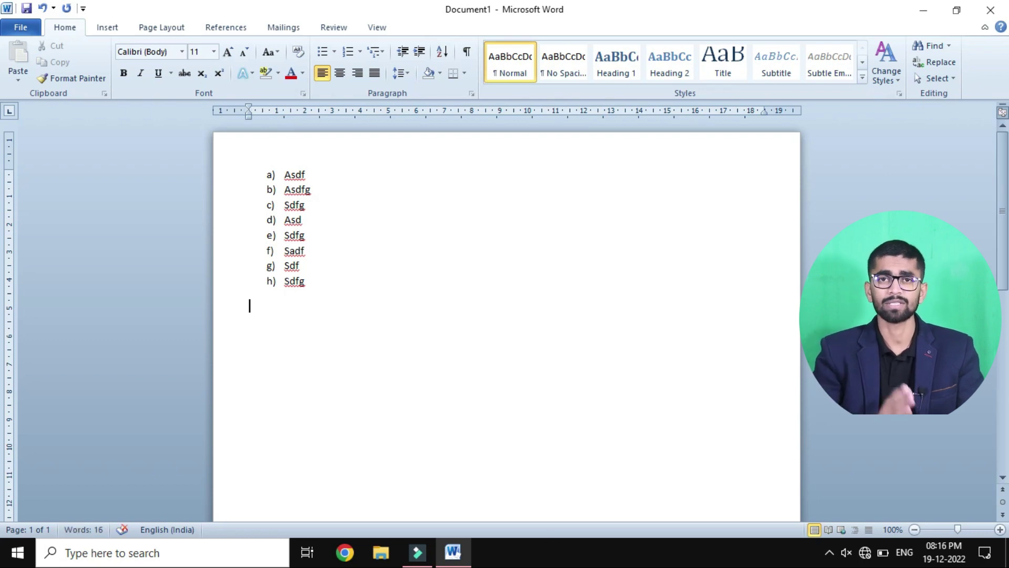
{"action": "key", "text": "BackSpace"}
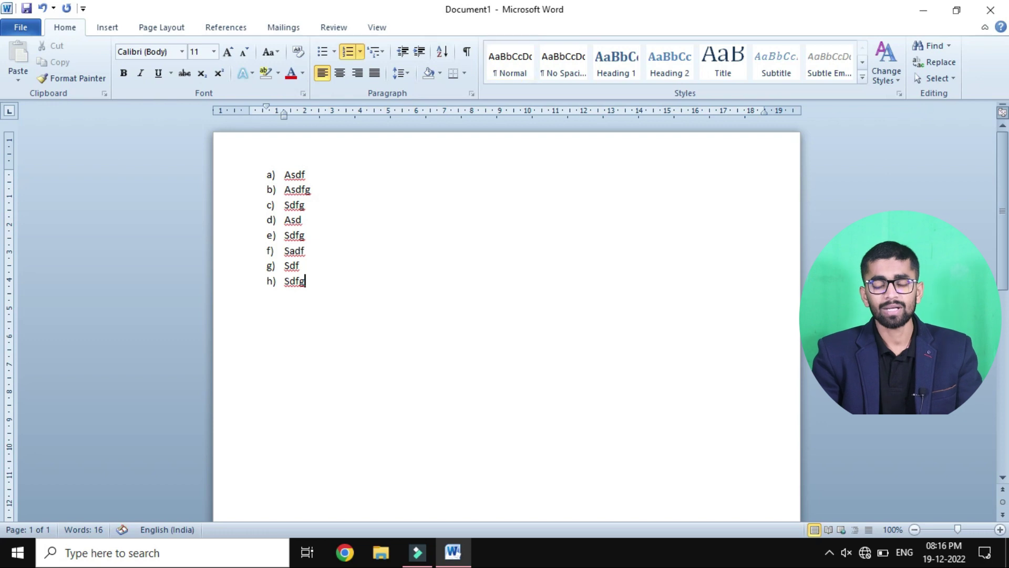
Step: Add the items "Asd", "Asdf" and "asdf" at the end of the a) b) c) list
{"action": "key", "text": "Return"}
{"action": "type", "text": "Asd"}
{"action": "key", "text": "Return"}
{"action": "type", "text": "Asdf"}
{"action": "key", "text": "Return"}
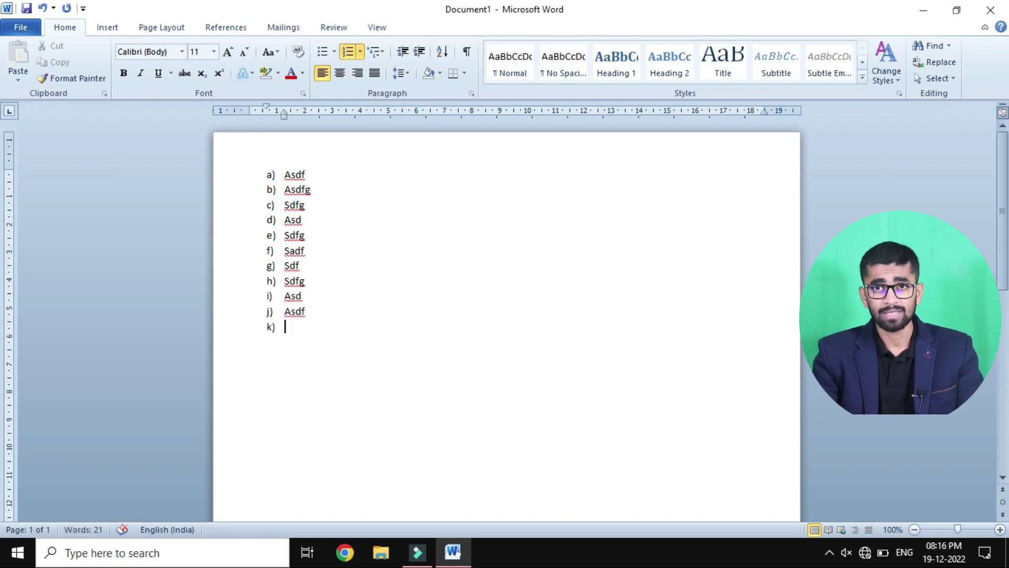
{"action": "type", "text": "asdf"}
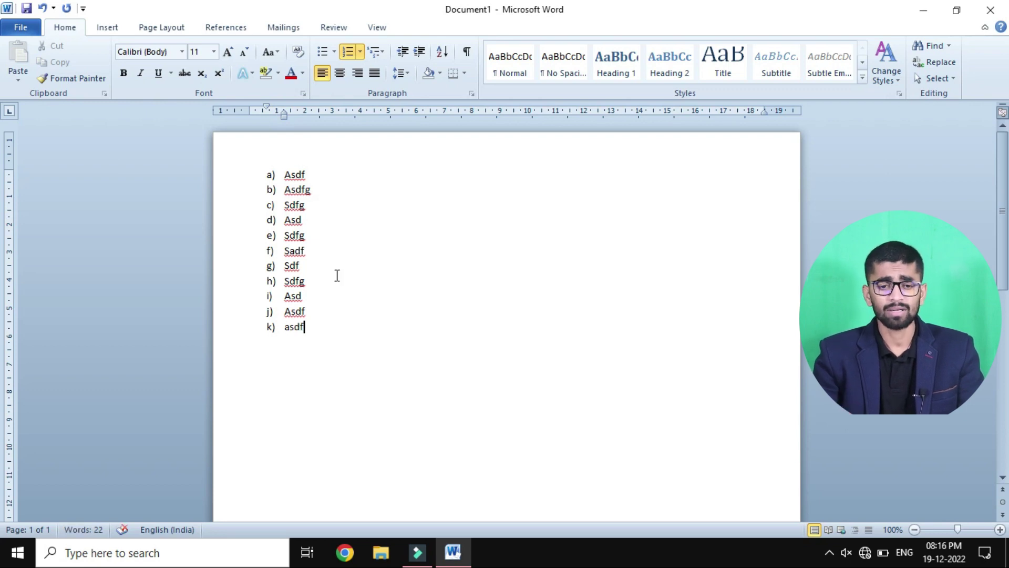
Step: Preview the recently used 1. 2. 3. format on the last six list items without applying it
{"action": "left_click", "coordinate": [359, 51]}
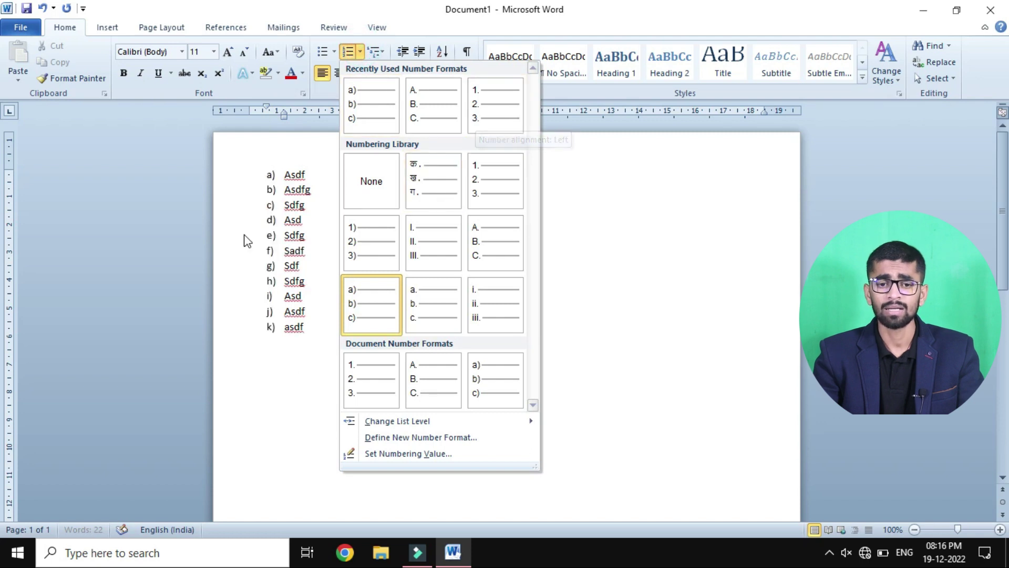
{"action": "left_click", "coordinate": [324, 231]}
{"action": "left_click_drag", "start_coordinate": [318, 326], "coordinate": [294, 251]}
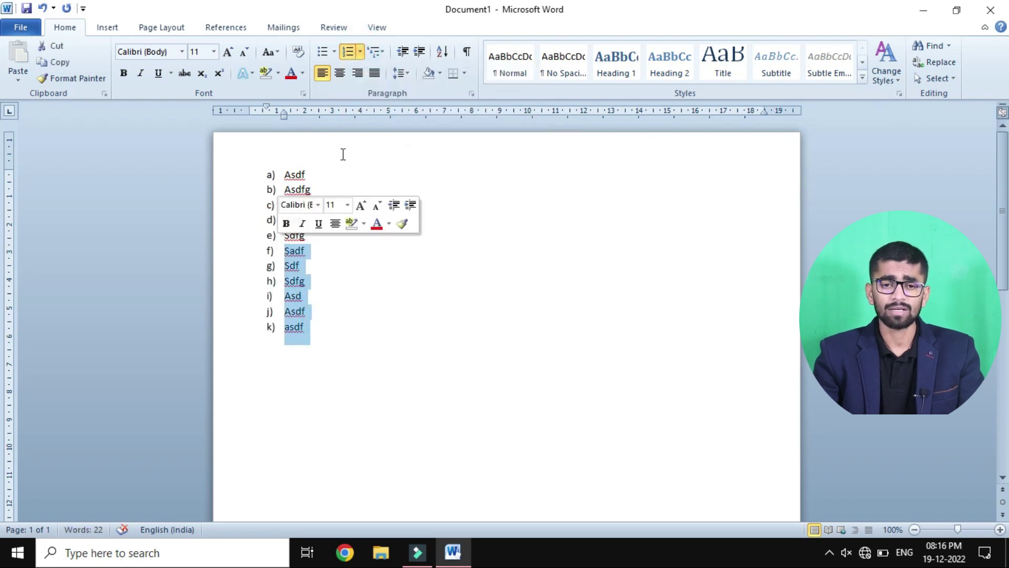
{"action": "left_click", "coordinate": [360, 51]}
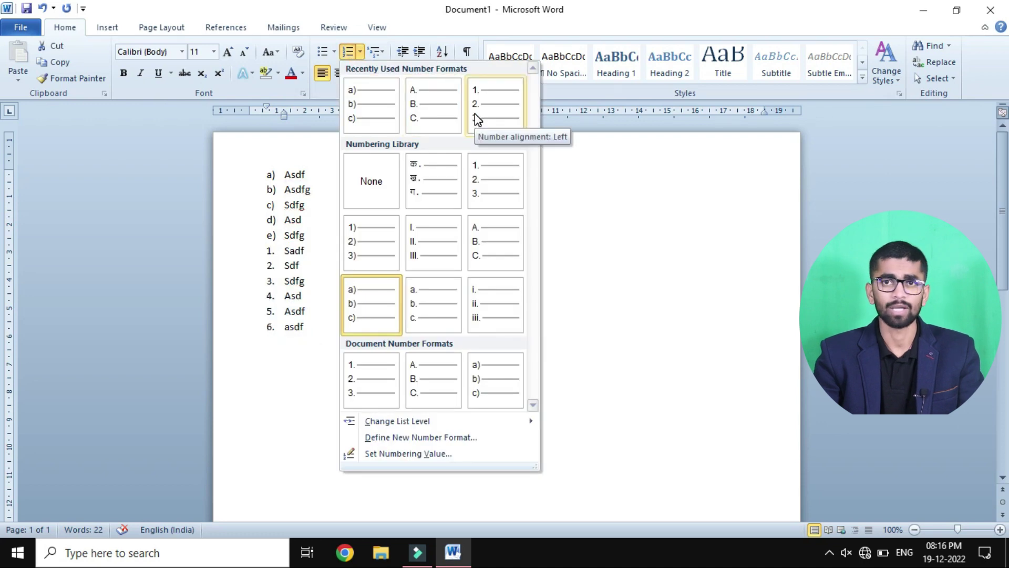
{"action": "left_click", "coordinate": [587, 287]}
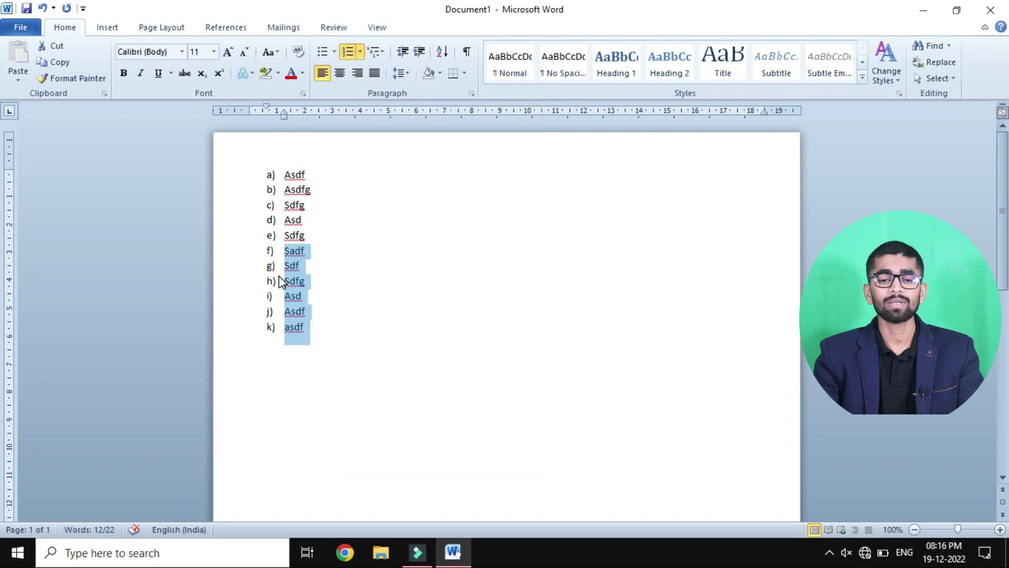
Step: Turn off numbering for the last list item, k, and undo the change
{"action": "left_click", "coordinate": [336, 327]}
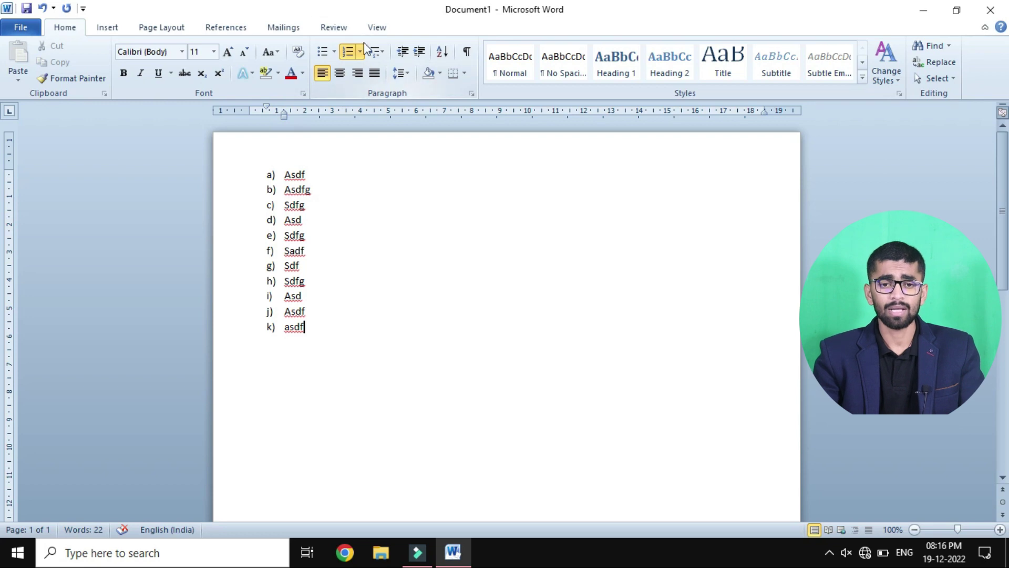
{"action": "left_click", "coordinate": [349, 51]}
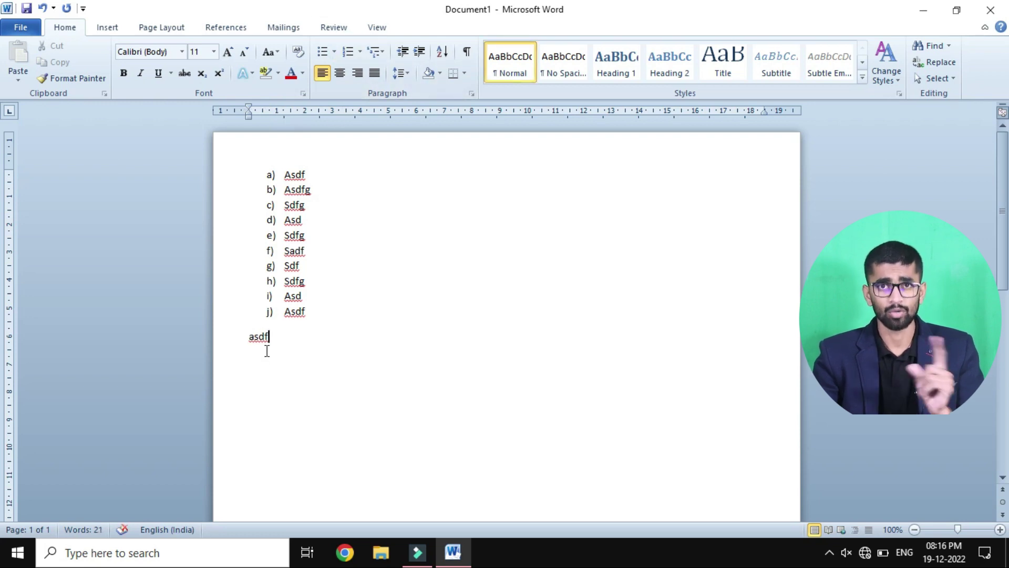
{"action": "key", "text": "ctrl+z"}
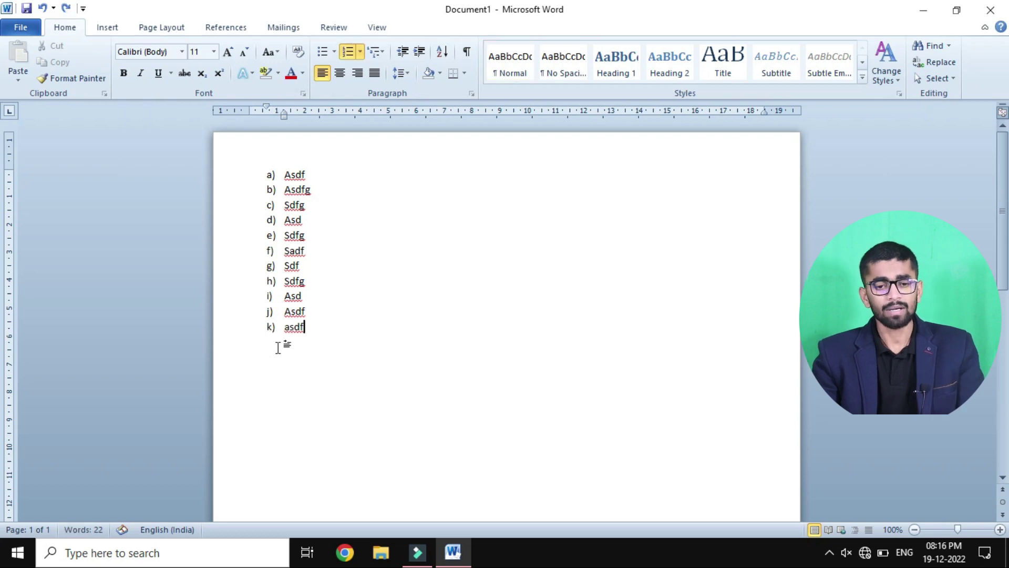
Step: Remove the numbering from the entire list
{"action": "key", "text": "ctrl+a"}
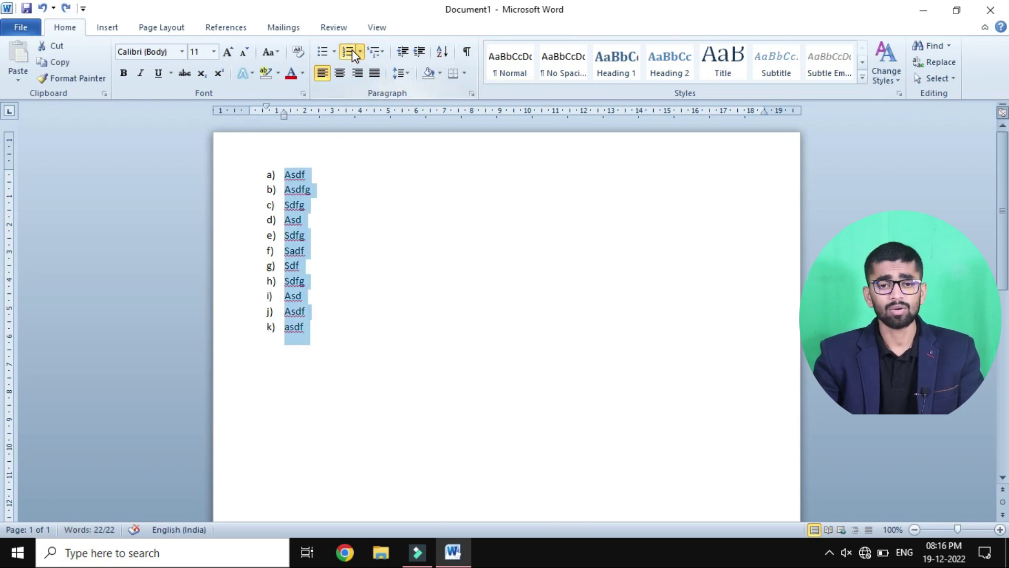
{"action": "left_click", "coordinate": [348, 52]}
{"action": "left_click", "coordinate": [282, 178]}
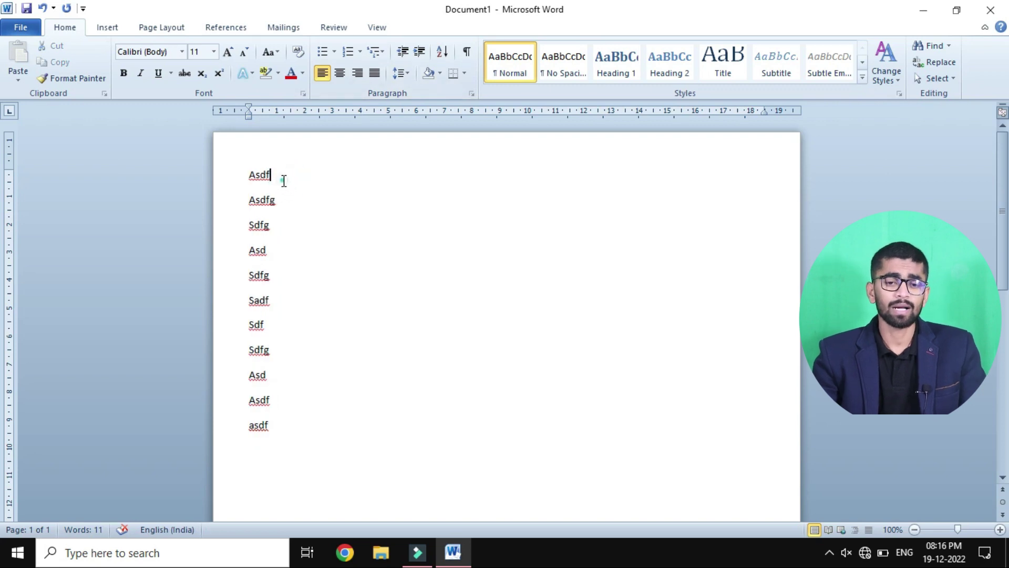
Step: Apply the 1. 2. 3. numbering format to every other line, from the first through the ninth
{"action": "triple_click", "coordinate": [281, 179]}
{"action": "left_click", "coordinate": [273, 227], "text": "ctrl"}
{"action": "left_click", "coordinate": [266, 276], "text": "ctrl"}
{"action": "left_click", "coordinate": [278, 327], "text": "ctrl"}
{"action": "left_click", "coordinate": [277, 374], "text": "ctrl"}
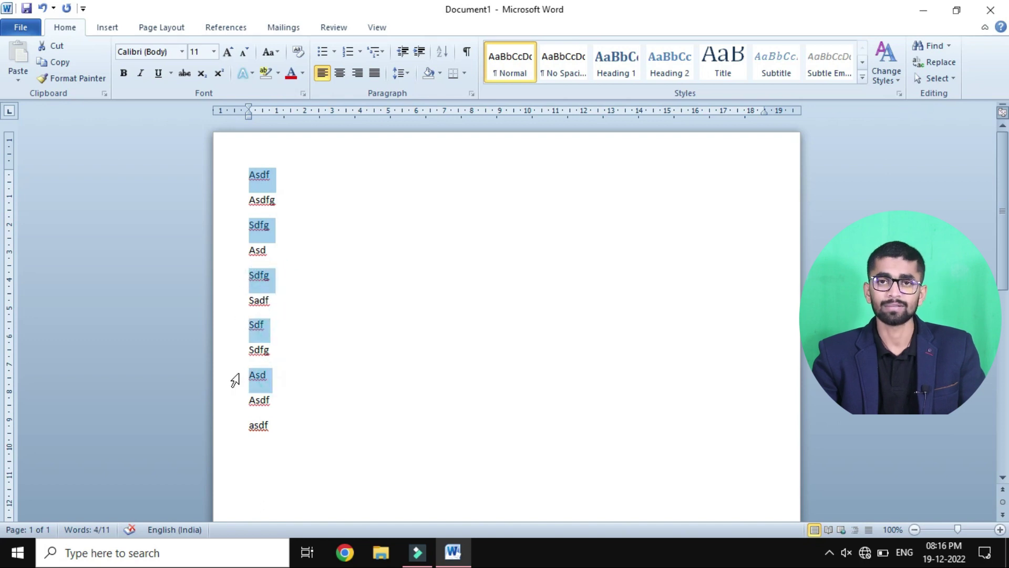
{"action": "left_click", "coordinate": [359, 52]}
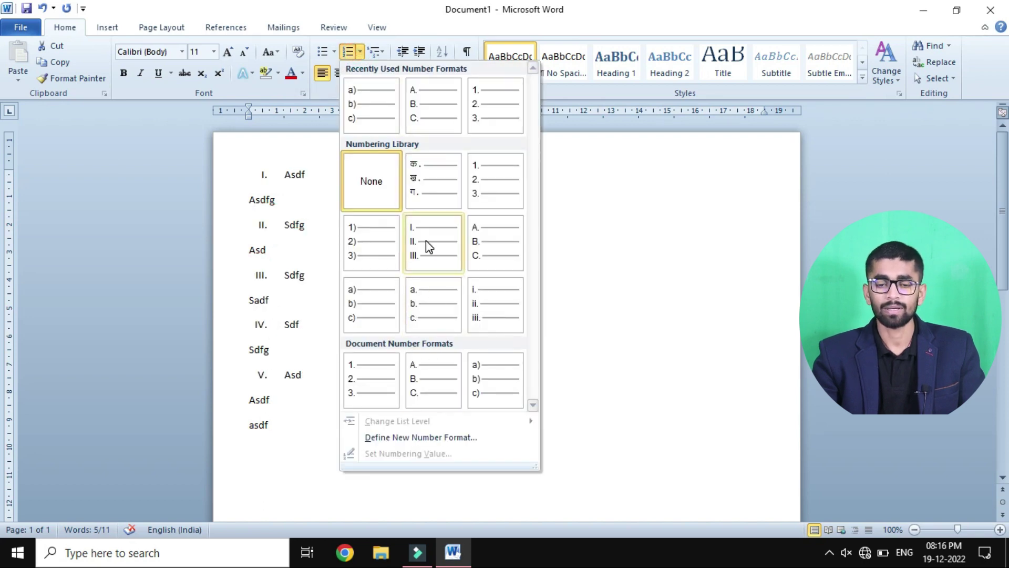
{"action": "left_click", "coordinate": [483, 185]}
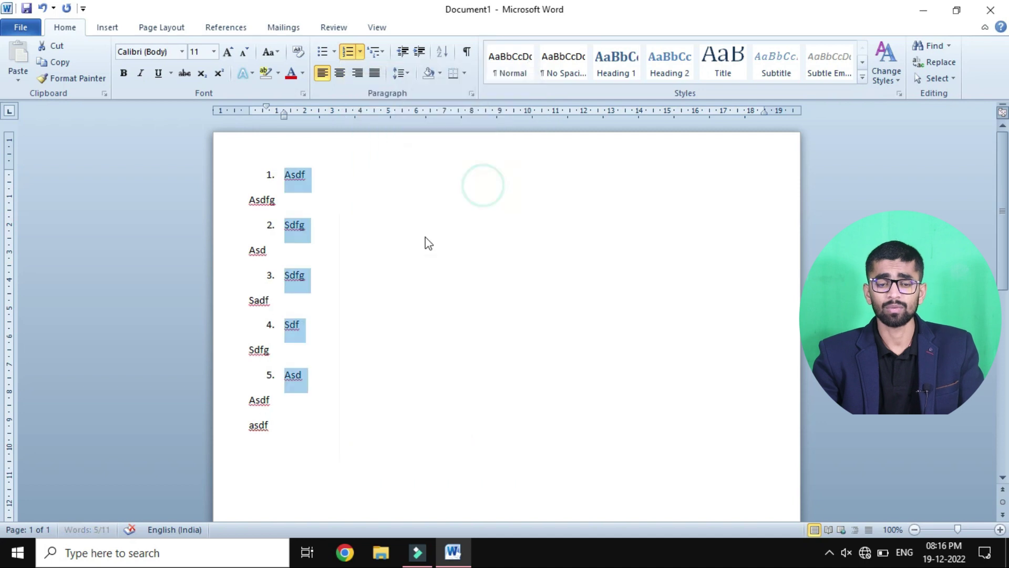
{"action": "left_click", "coordinate": [362, 274]}
Step: Add "asdf" as a new numbered item directly after item 5
{"action": "left_click", "coordinate": [323, 376]}
{"action": "key", "text": "Return"}
{"action": "type", "text": "asdf"}
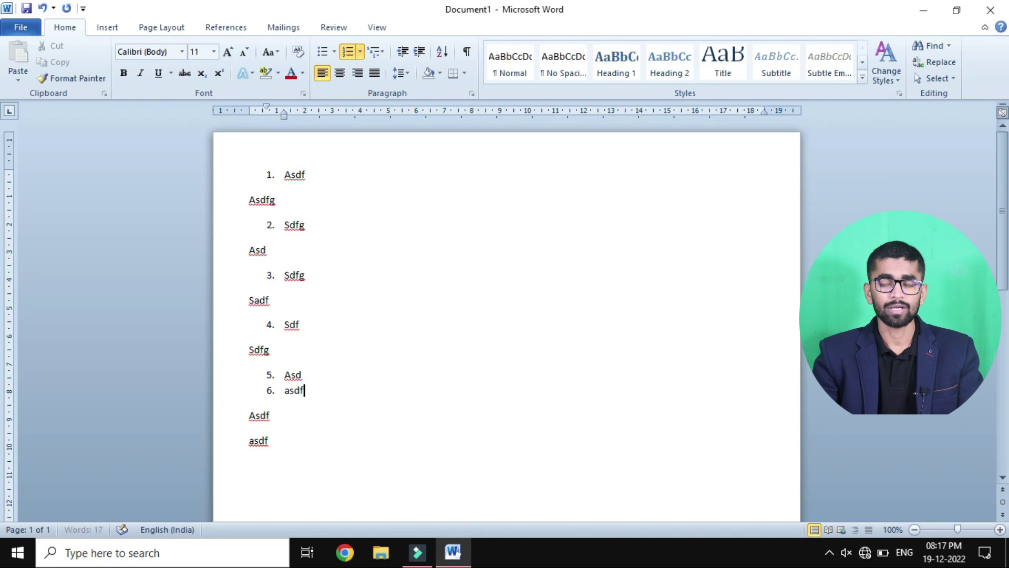
Step: Add the unnumbered line "asdf" at the end of the document and open the numbering library
{"action": "left_click", "coordinate": [294, 440]}
{"action": "key", "text": "Return"}
{"action": "type", "text": "asdf"}
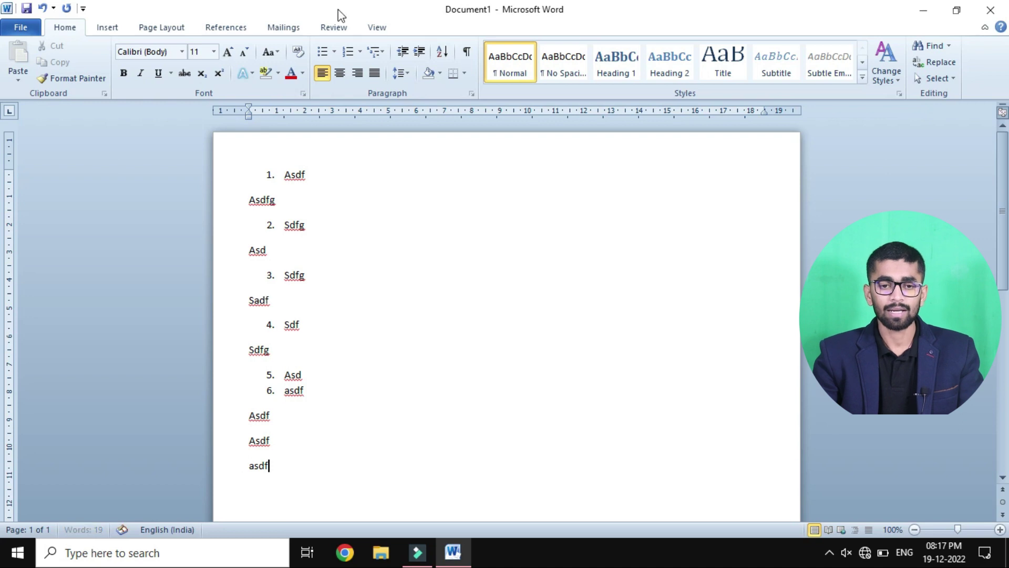
{"action": "left_click", "coordinate": [361, 55]}
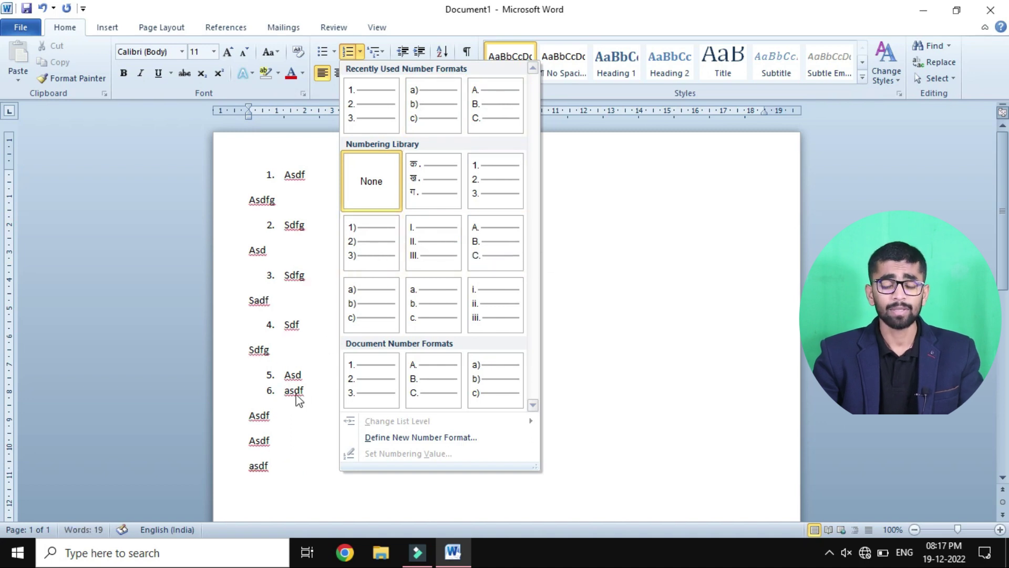
Step: Apply the 1. 2. 3. numbering format to the last line "asdf" and make it continue the preceding list's numbering
{"action": "left_click", "coordinate": [377, 114]}
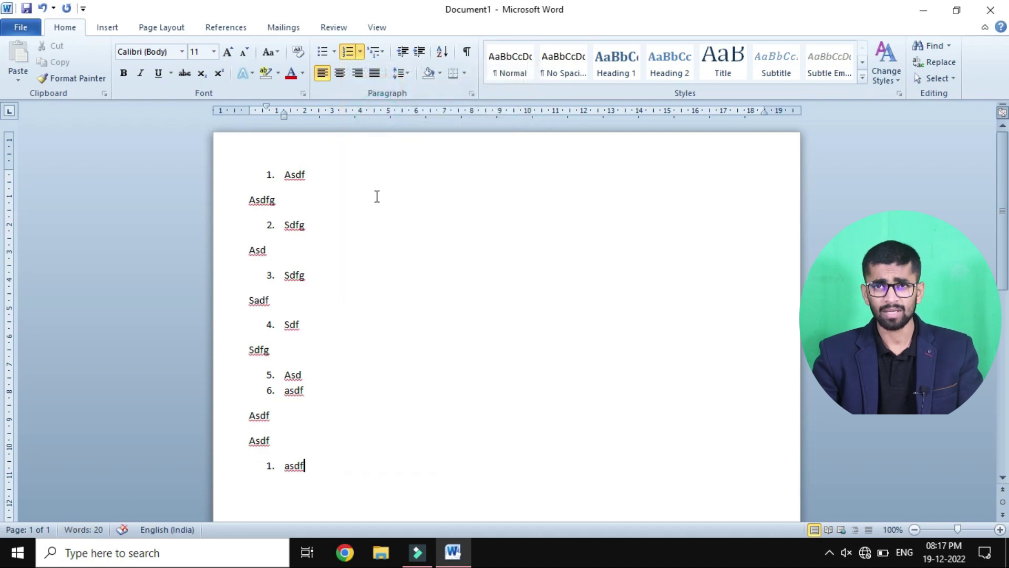
{"action": "scroll", "coordinate": [370, 247], "scroll_direction": "down", "scroll_amount": 3}
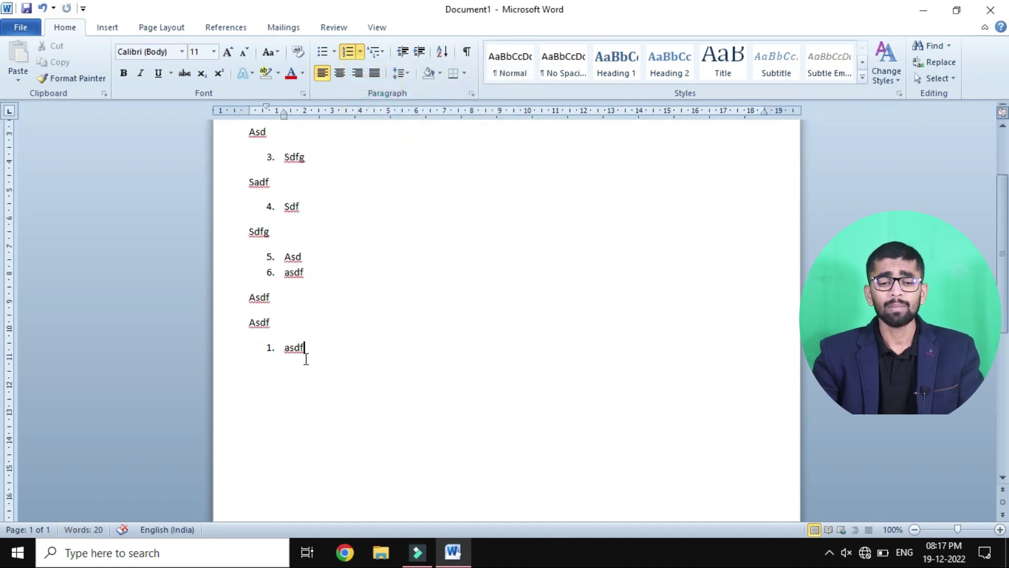
{"action": "right_click", "coordinate": [280, 350]}
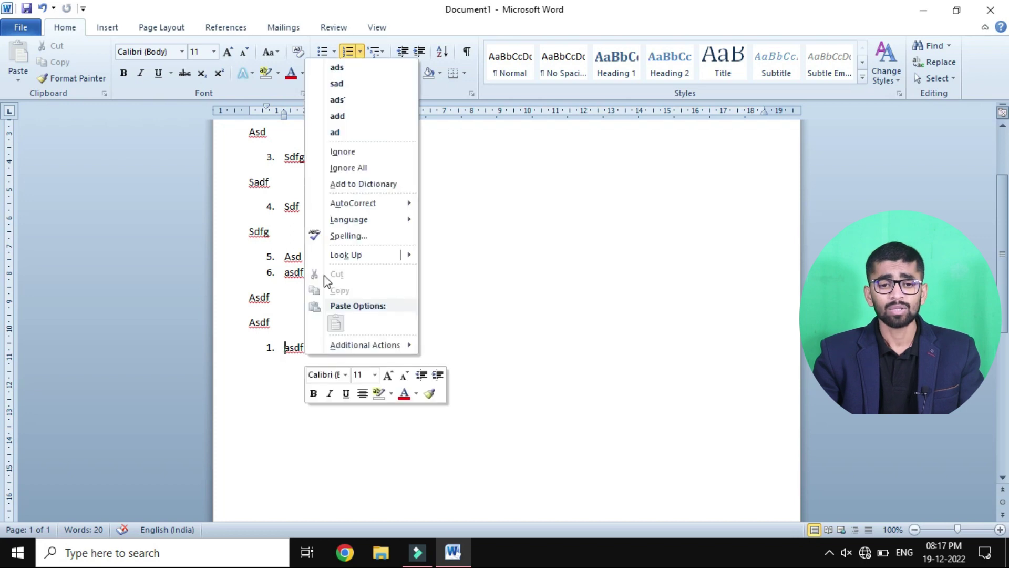
{"action": "left_click", "coordinate": [531, 333]}
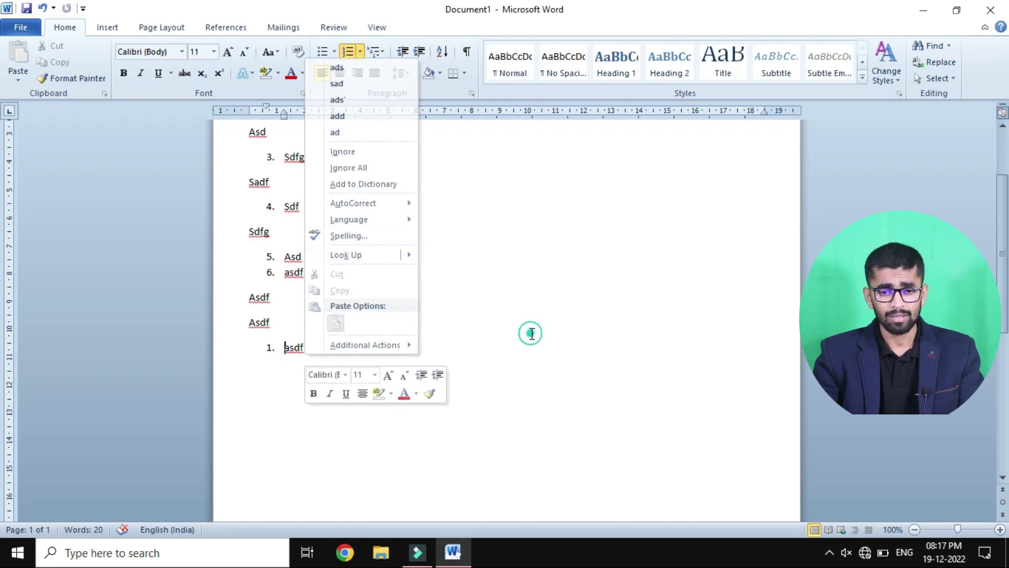
{"action": "left_click", "coordinate": [268, 346]}
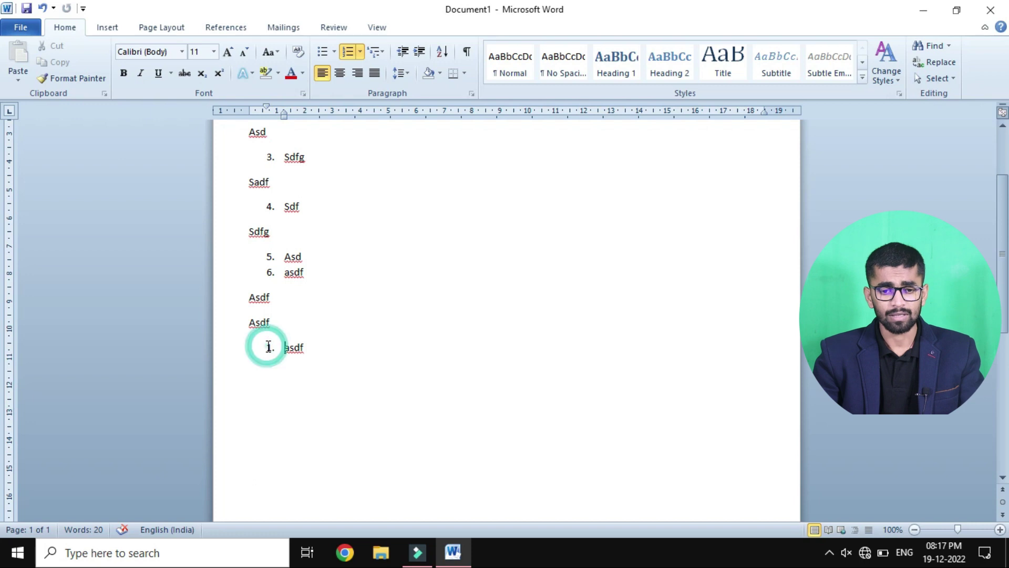
{"action": "left_click", "coordinate": [270, 347]}
{"action": "right_click", "coordinate": [270, 348]}
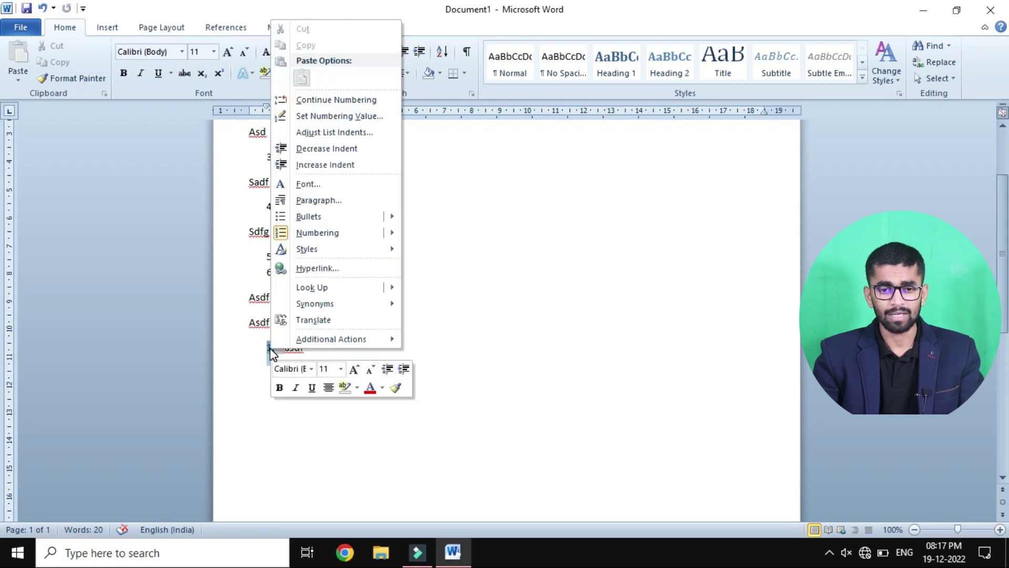
{"action": "mouse_move", "coordinate": [336, 236]}
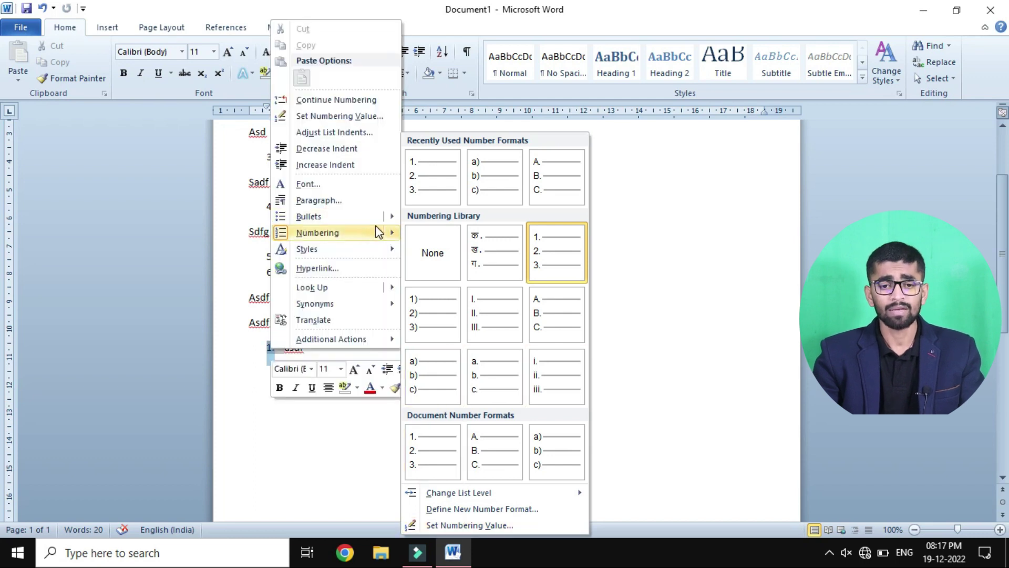
{"action": "left_click", "coordinate": [336, 97]}
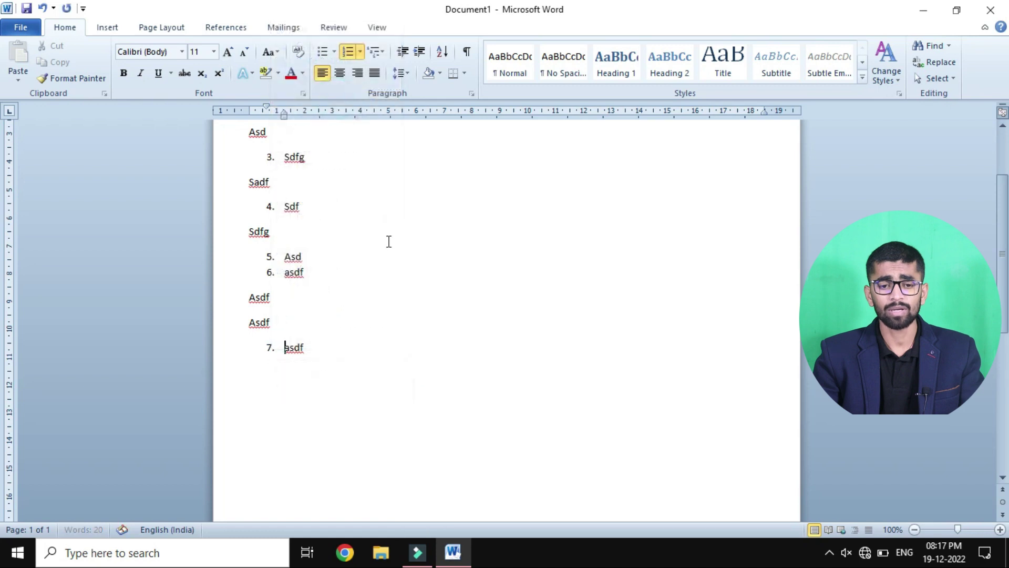
Step: Restart the numbering at 1 for the last numbered line and for the "asdf" item directly after item 5
{"action": "right_click", "coordinate": [270, 346]}
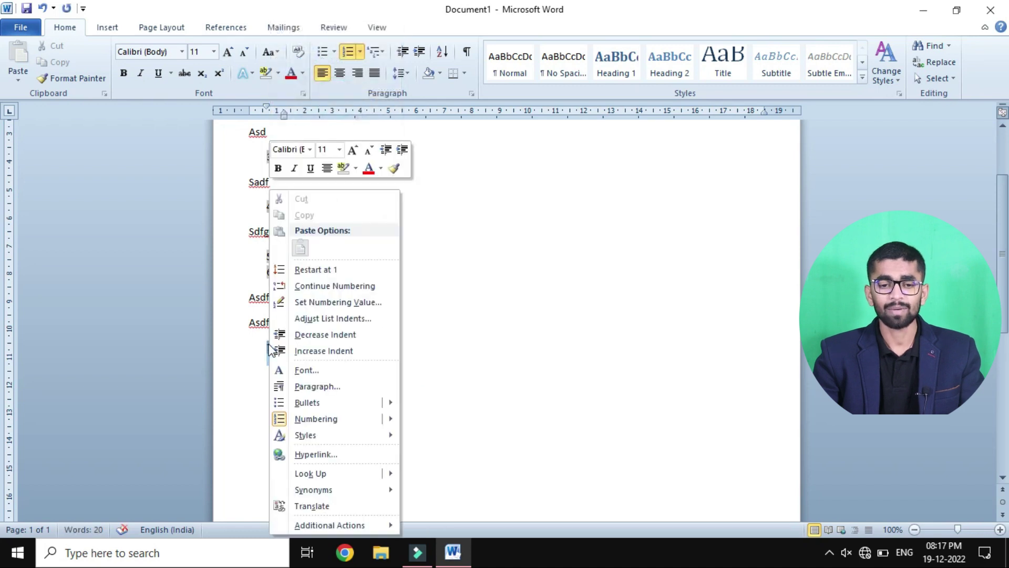
{"action": "left_click", "coordinate": [313, 270]}
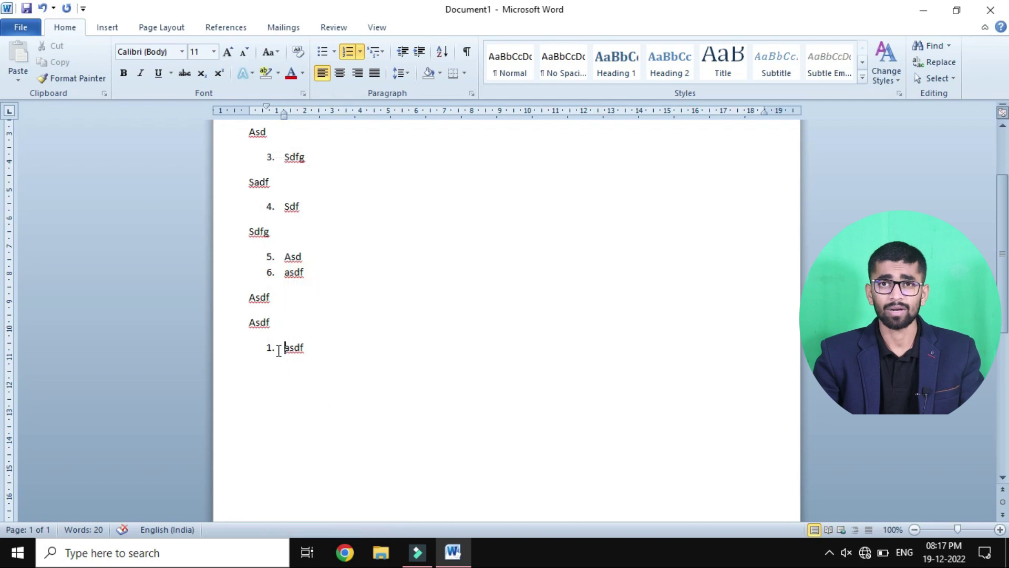
{"action": "left_click", "coordinate": [270, 272]}
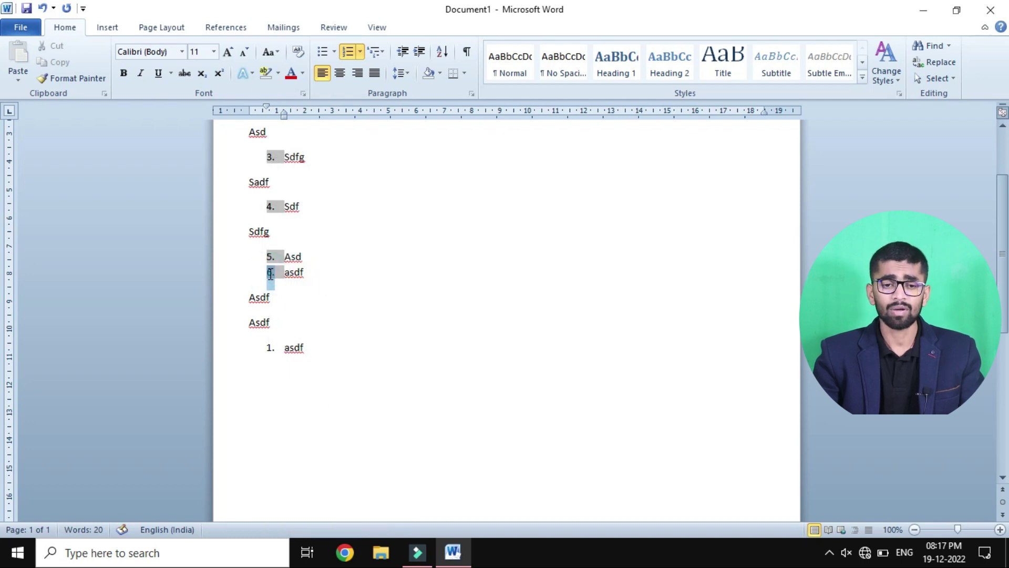
{"action": "right_click", "coordinate": [270, 272]}
{"action": "left_click", "coordinate": [298, 269]}
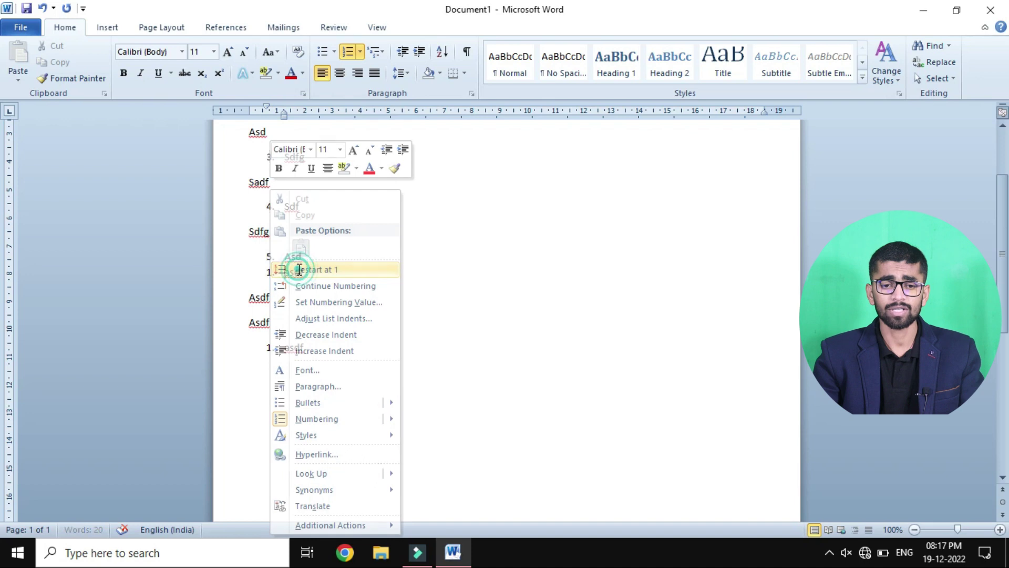
{"action": "scroll", "coordinate": [277, 278], "scroll_direction": "up", "scroll_amount": 4}
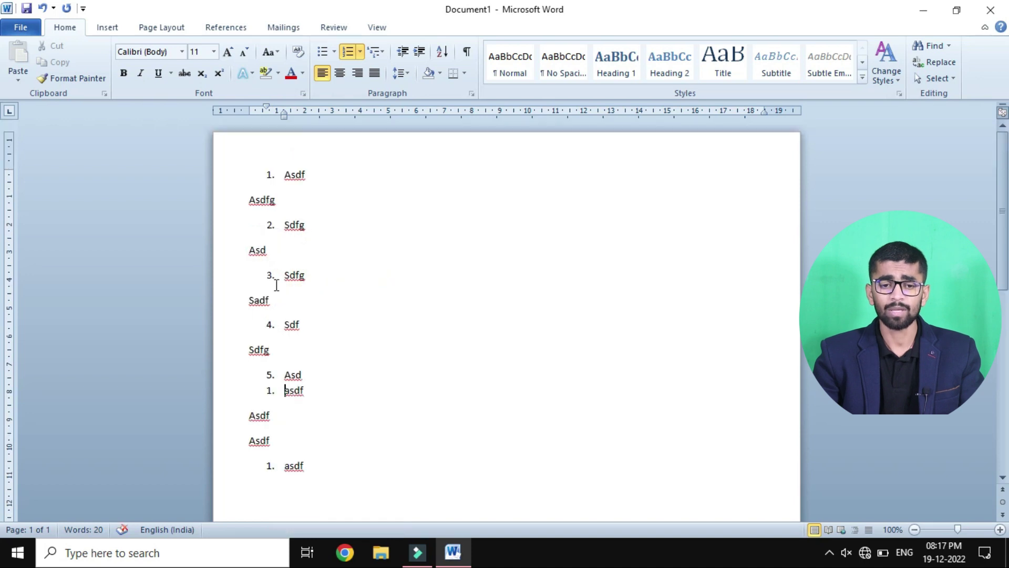
Step: Restart the numbering at 1 from the fourth numbered item, "Sdf"
{"action": "left_click", "coordinate": [269, 325]}
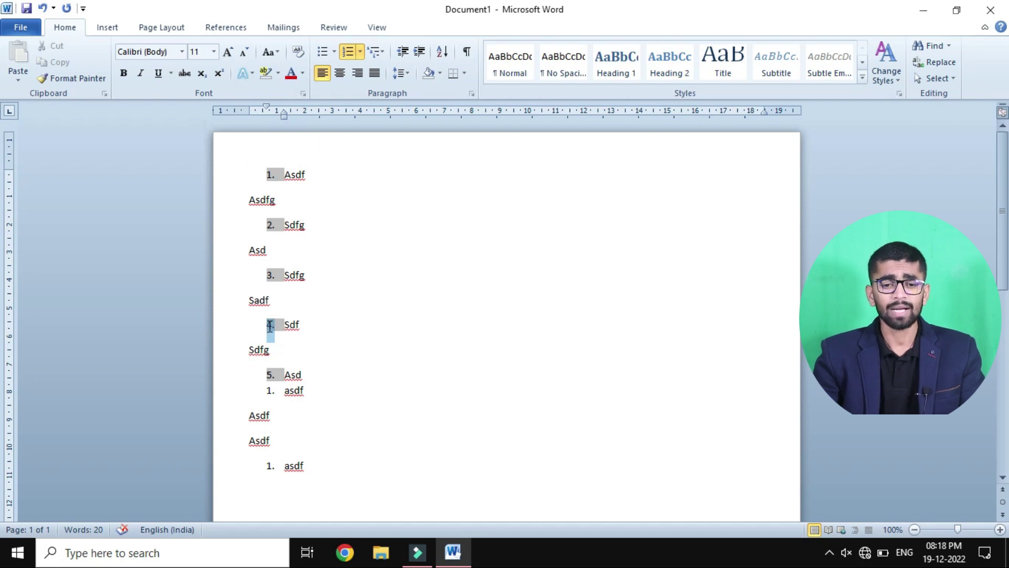
{"action": "right_click", "coordinate": [270, 326]}
{"action": "left_click", "coordinate": [297, 268]}
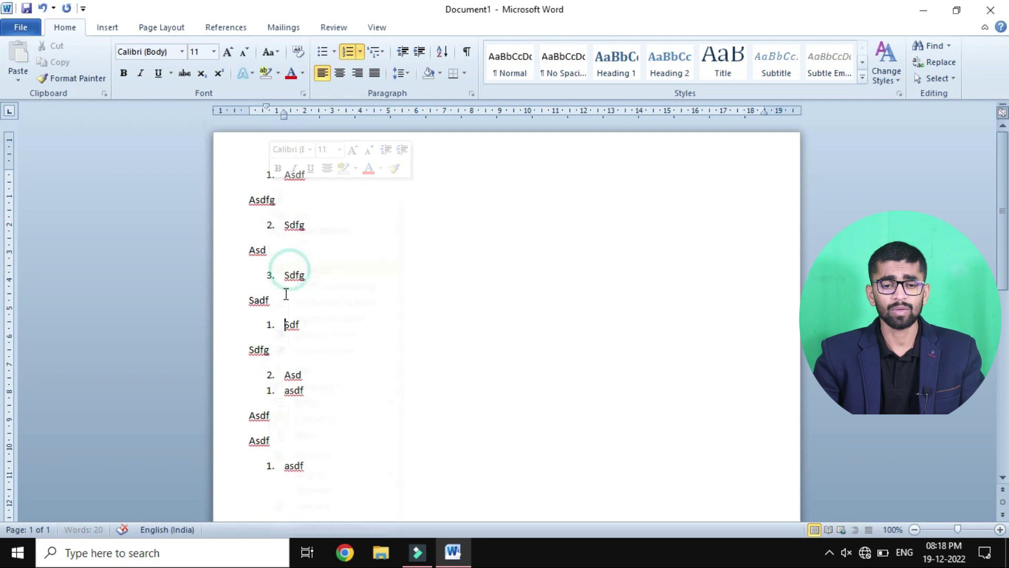
Step: Set the "Sdf" item to continue the numbering of the list above it
{"action": "left_click", "coordinate": [269, 326]}
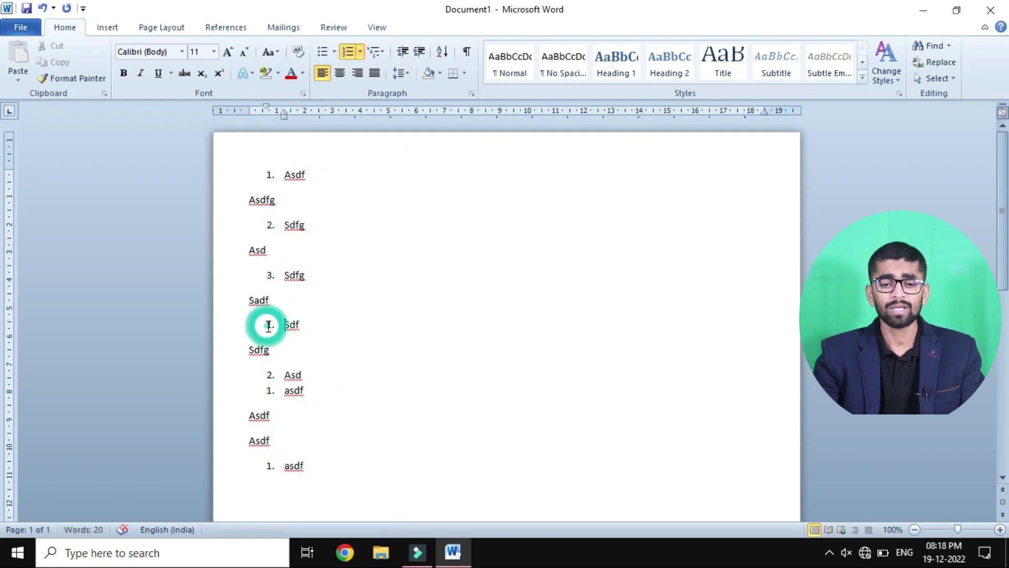
{"action": "right_click", "coordinate": [269, 327]}
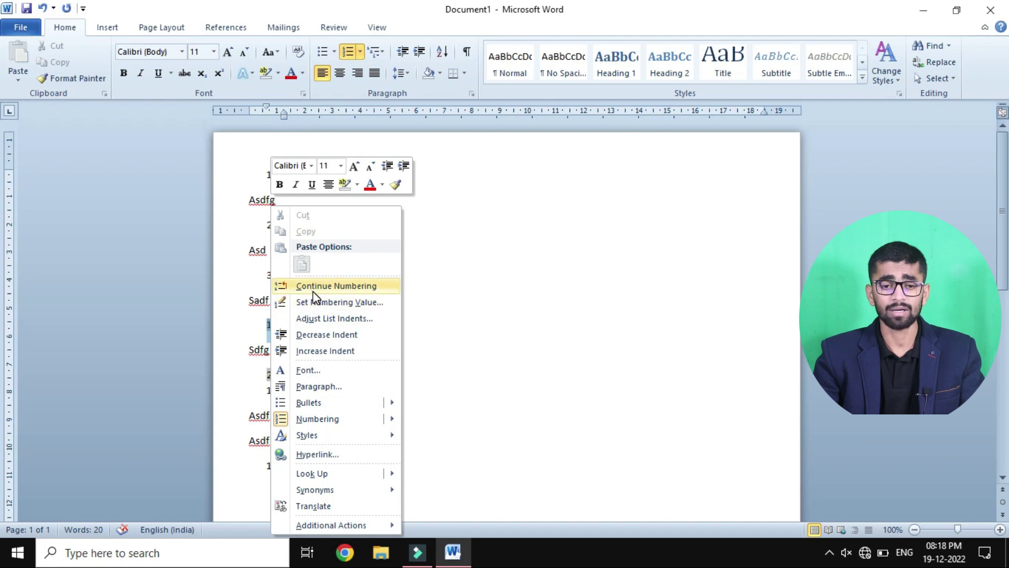
{"action": "left_click", "coordinate": [314, 288]}
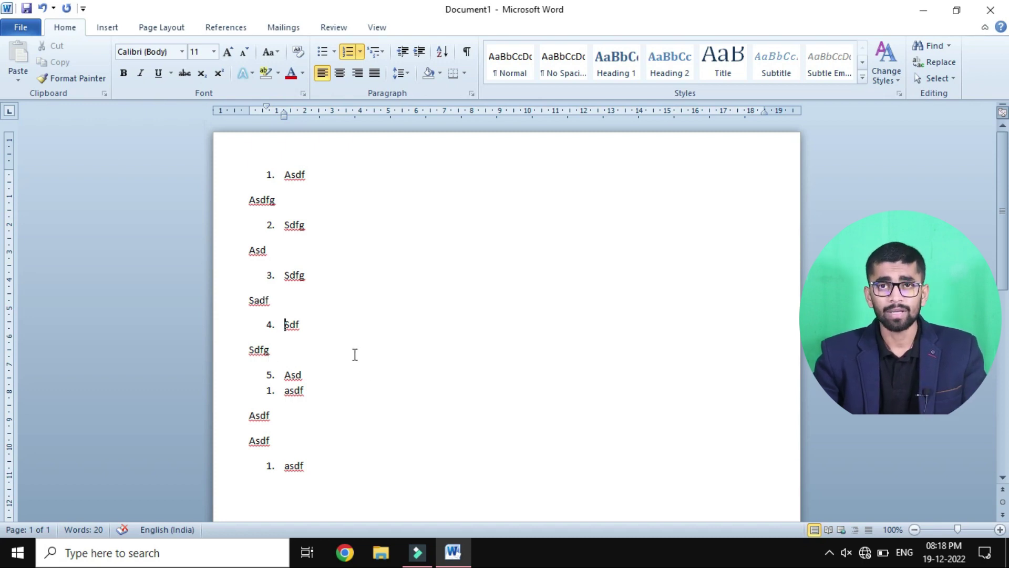
Step: Clear the whole document and enter "Short type questions answers: -" as a line with the arrow bullet
{"action": "key", "text": "ctrl+a"}
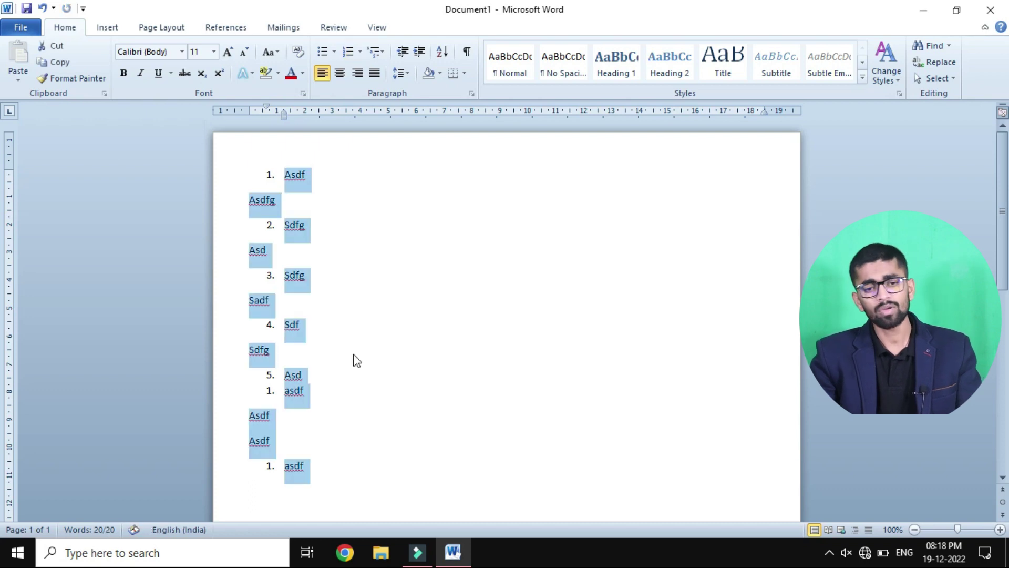
{"action": "key", "text": "BackSpace"}
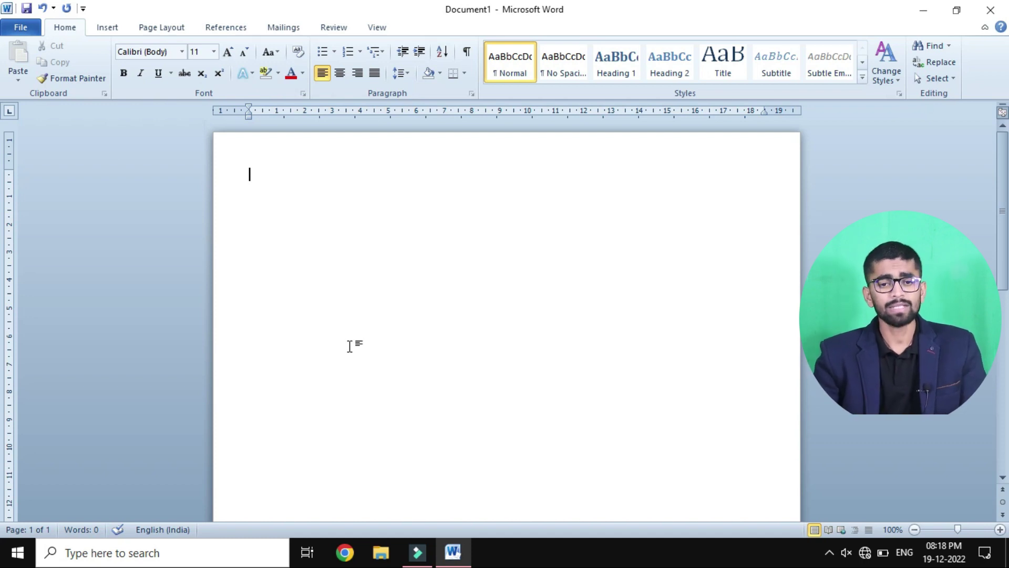
{"action": "left_click", "coordinate": [334, 52]}
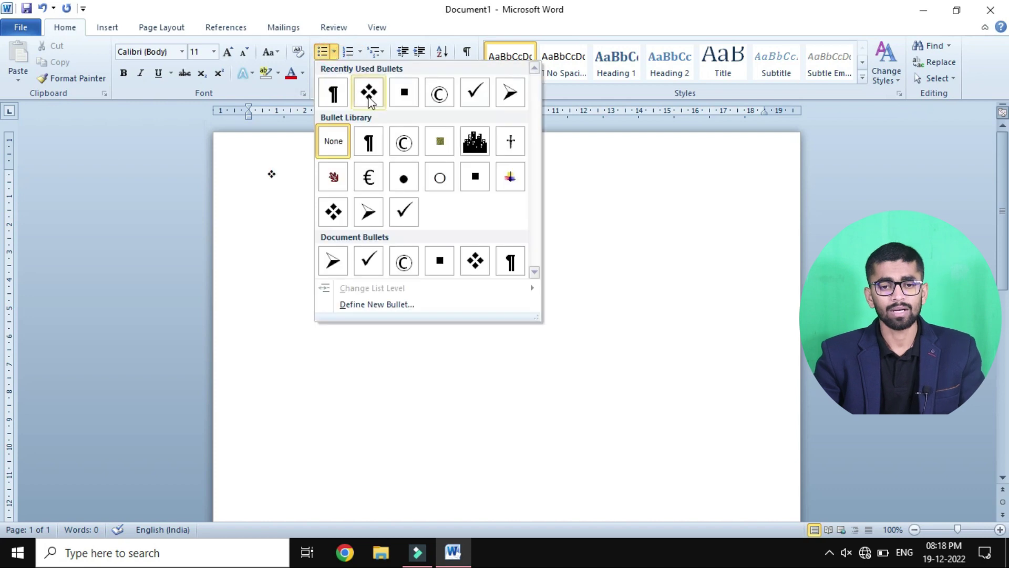
{"action": "left_click", "coordinate": [511, 92]}
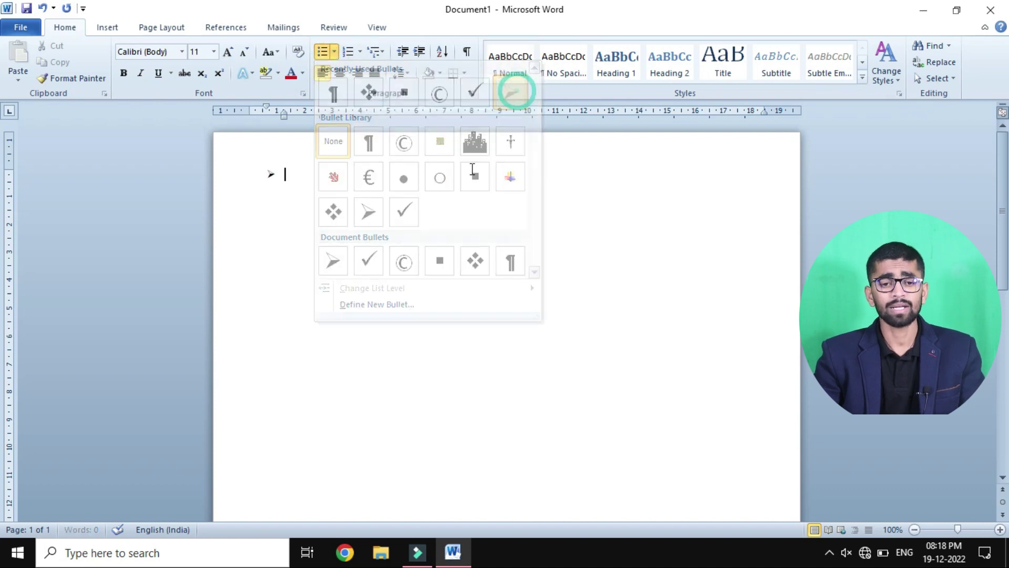
{"action": "type", "text": "short type questions answers: -"}
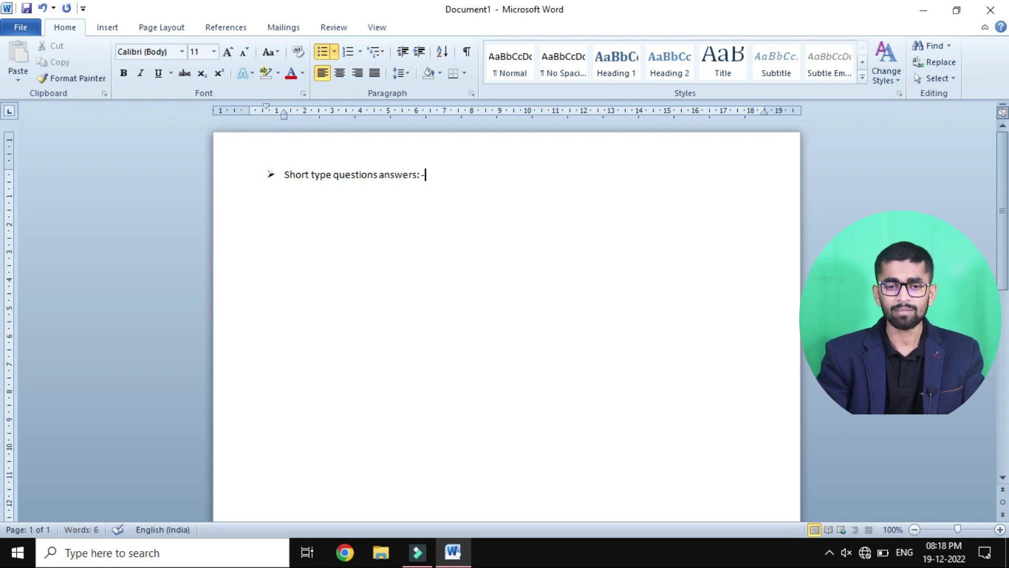
Step: Add a line below the arrow-bulleted heading and give it the 1. 2. 3. numbering format instead of a bullet
{"action": "key", "text": "Return"}
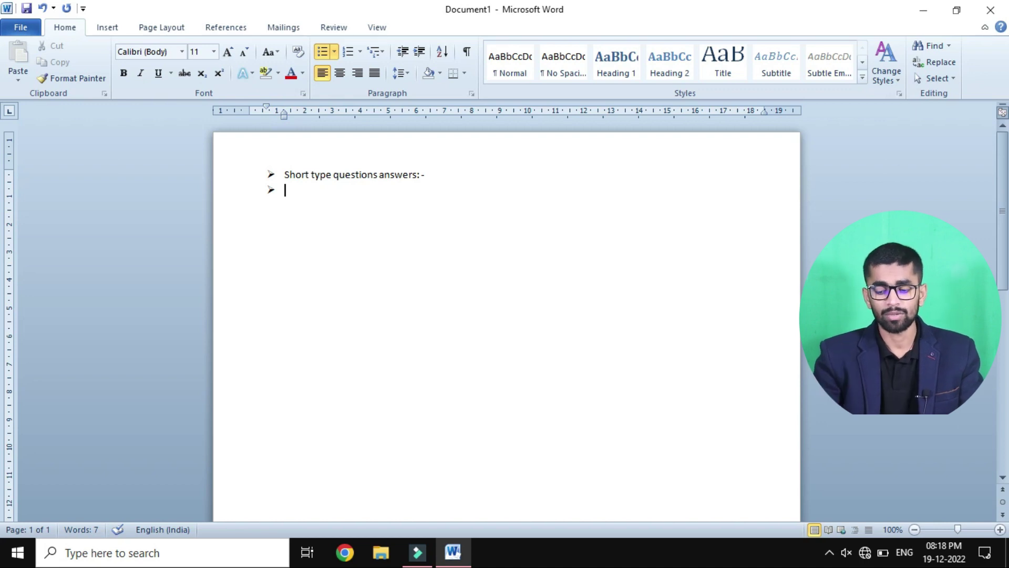
{"action": "key", "text": "BackSpace"}
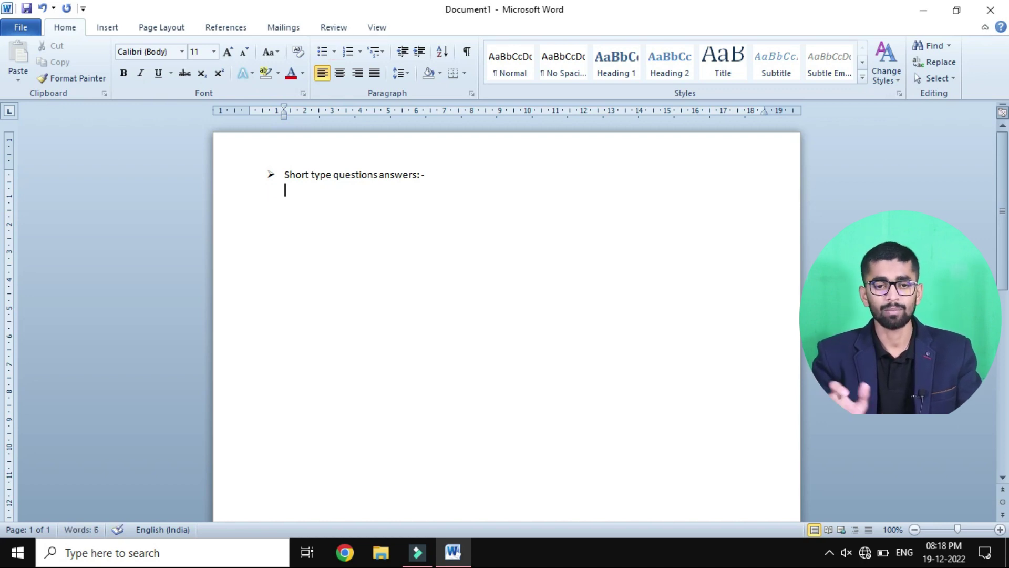
{"action": "left_click", "coordinate": [334, 51]}
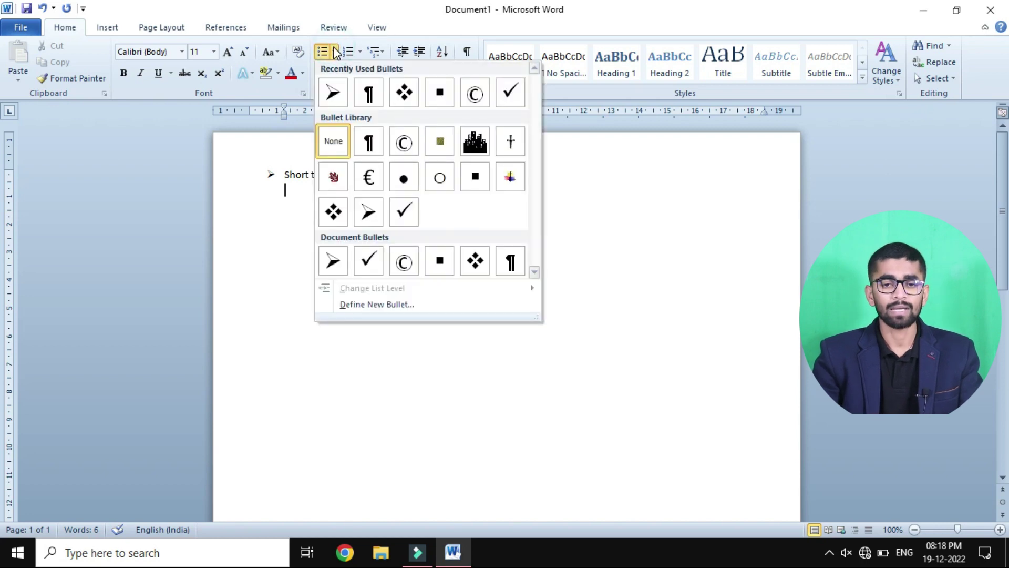
{"action": "left_click", "coordinate": [359, 52]}
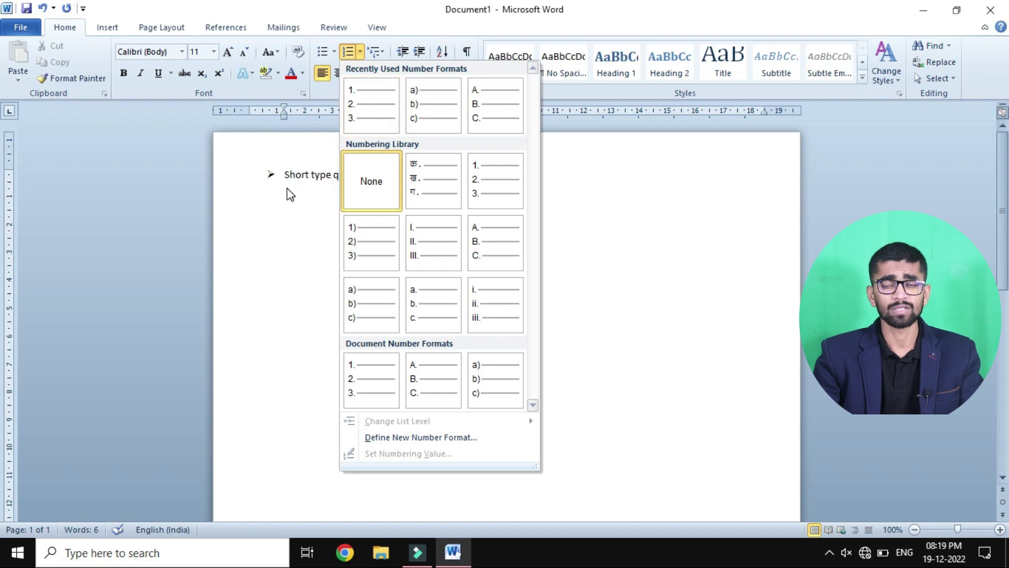
{"action": "left_click", "coordinate": [299, 210]}
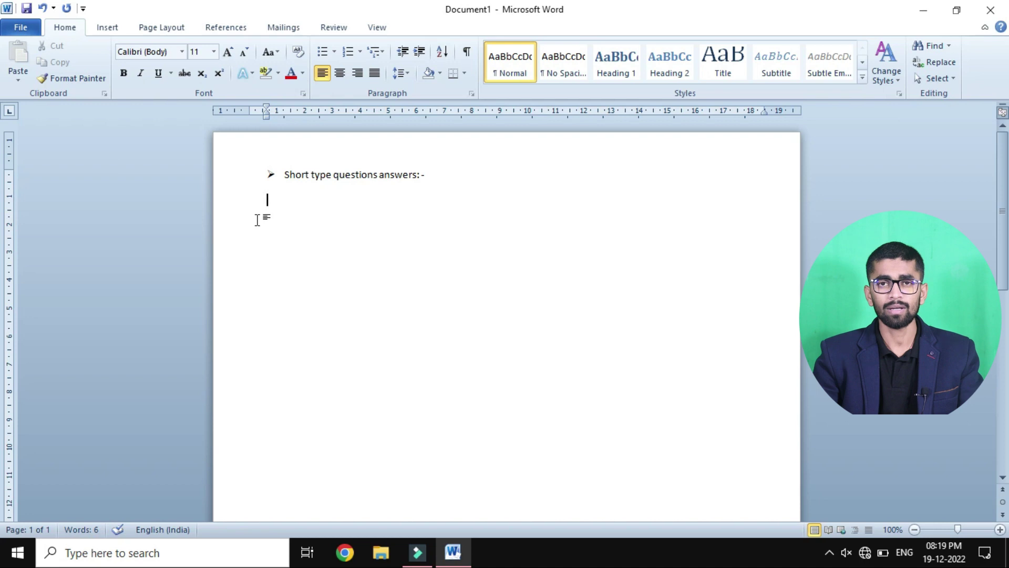
{"action": "left_click", "coordinate": [360, 52]}
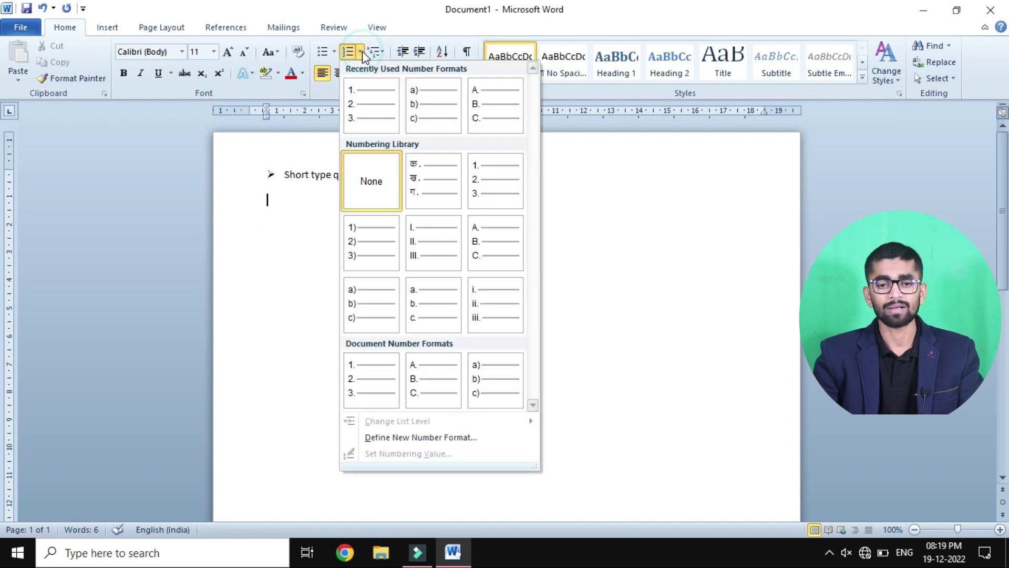
{"action": "left_click", "coordinate": [372, 119]}
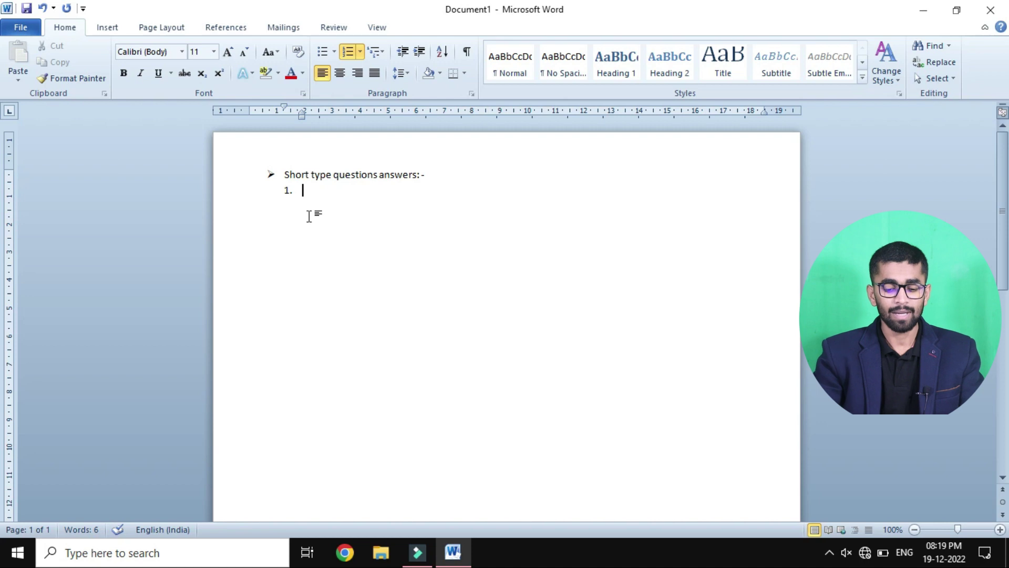
{"action": "type", "text": "Choose the correct answer: -"}
{"action": "key", "text": "Return"}
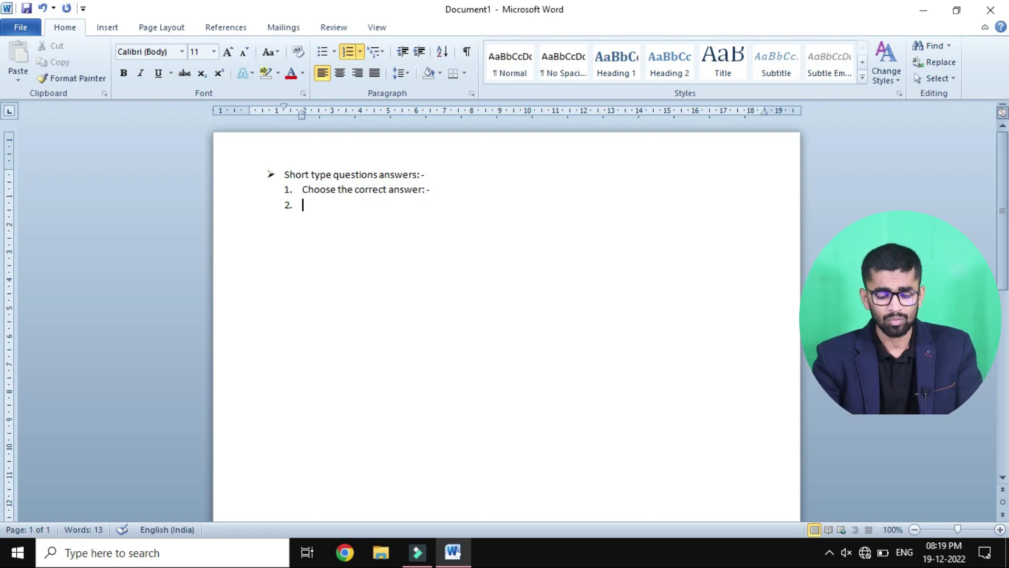
{"action": "key", "text": "ctrl+z"}
{"action": "key", "text": "ctrl+z"}
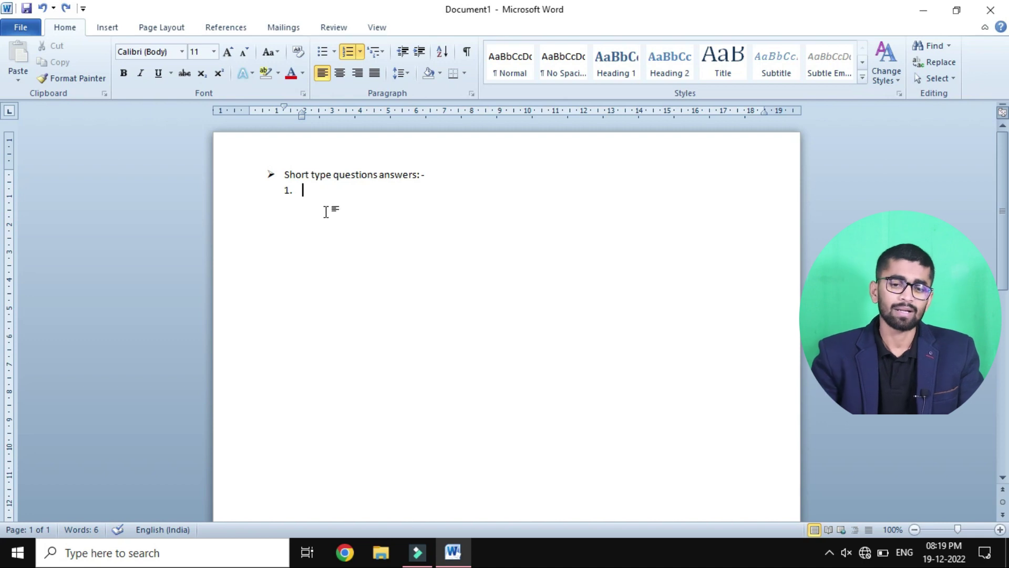
Step: Replace the text of the arrow-bulleted heading with "Choose the correct answer: -"
{"action": "left_click_drag", "start_coordinate": [424, 175], "coordinate": [286, 171]}
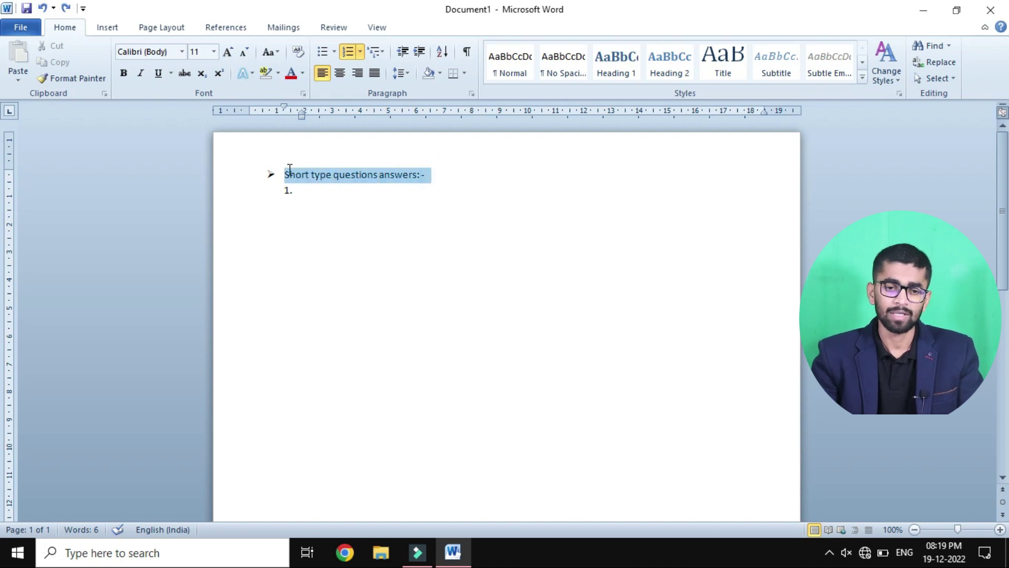
{"action": "type", "text": "Ch"}
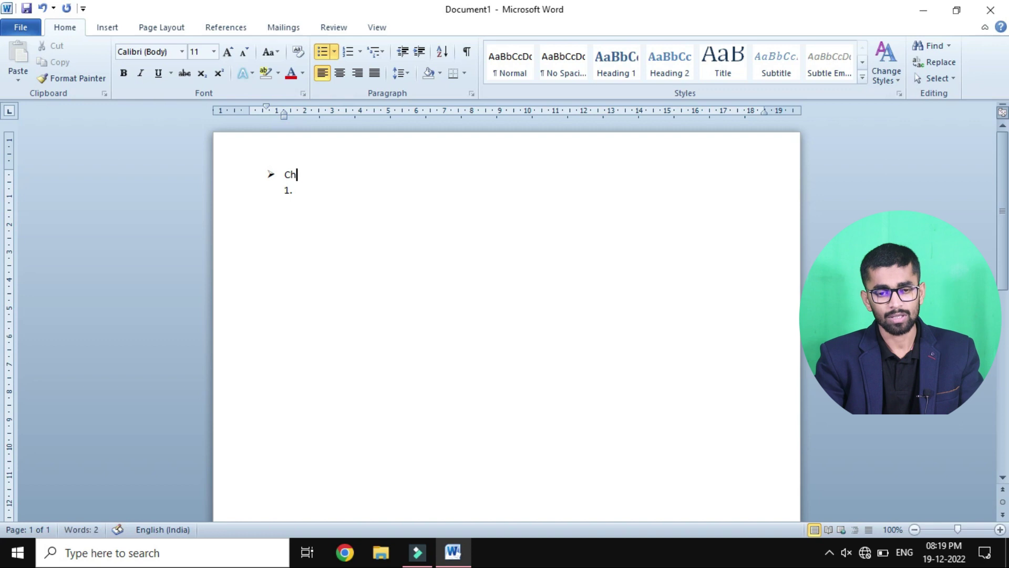
{"action": "type", "text": "oose the c"}
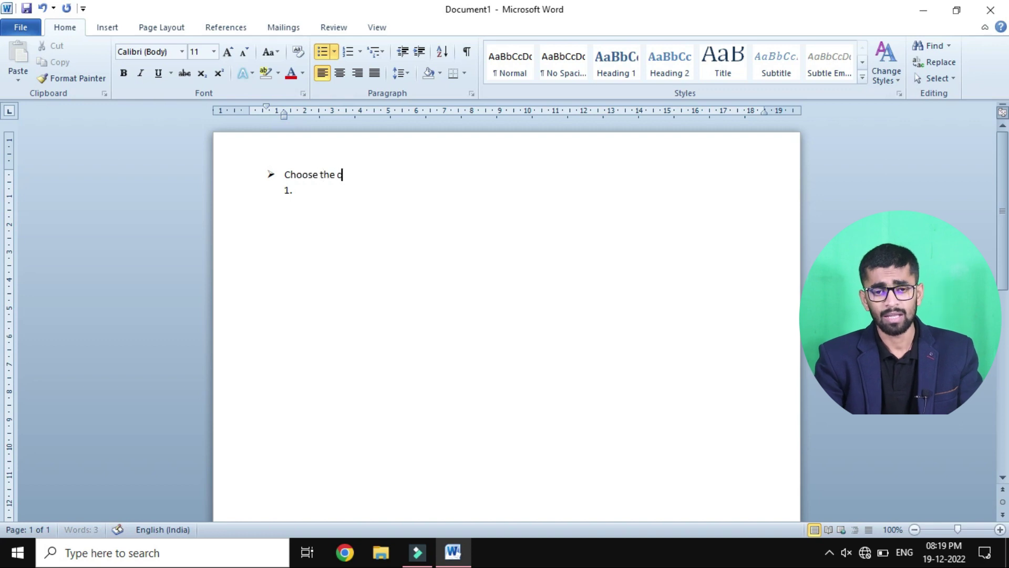
{"action": "type", "text": "orrect anser"}
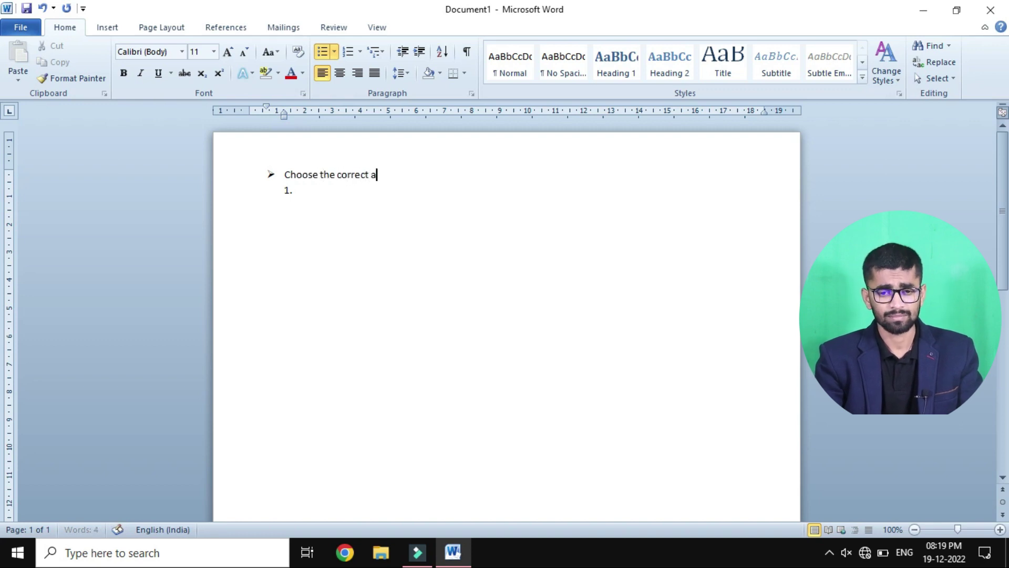
{"action": "key", "text": "BackSpace"}
{"action": "key", "text": "BackSpace"}
{"action": "type", "text": "wer: -"}
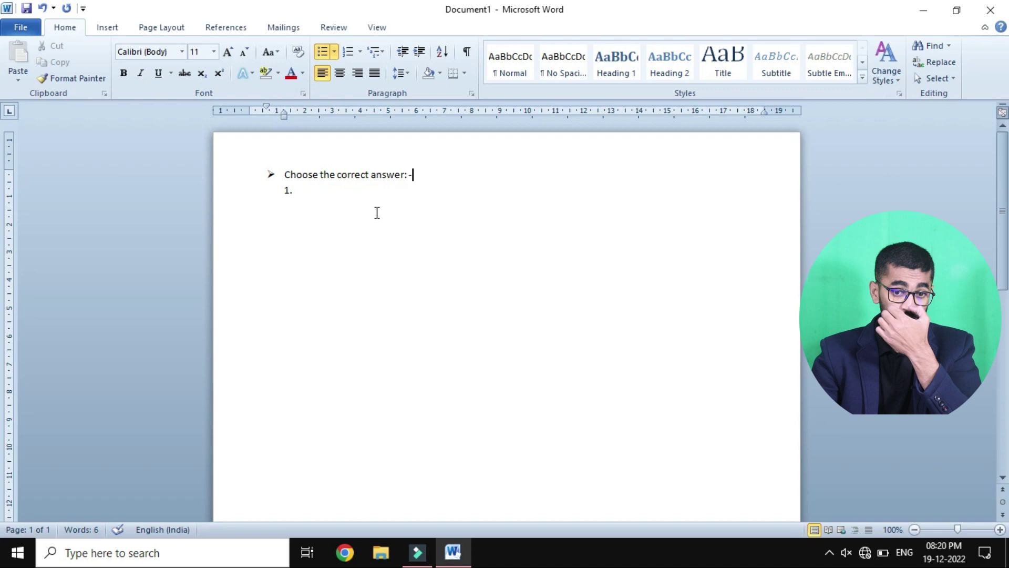
Step: Enter "Who is the father of computer?" as numbered item 1 below the heading and start another line
{"action": "left_click", "coordinate": [342, 192]}
{"action": "type", "text": "who is the father of computer?"}
{"action": "key", "text": "Return"}
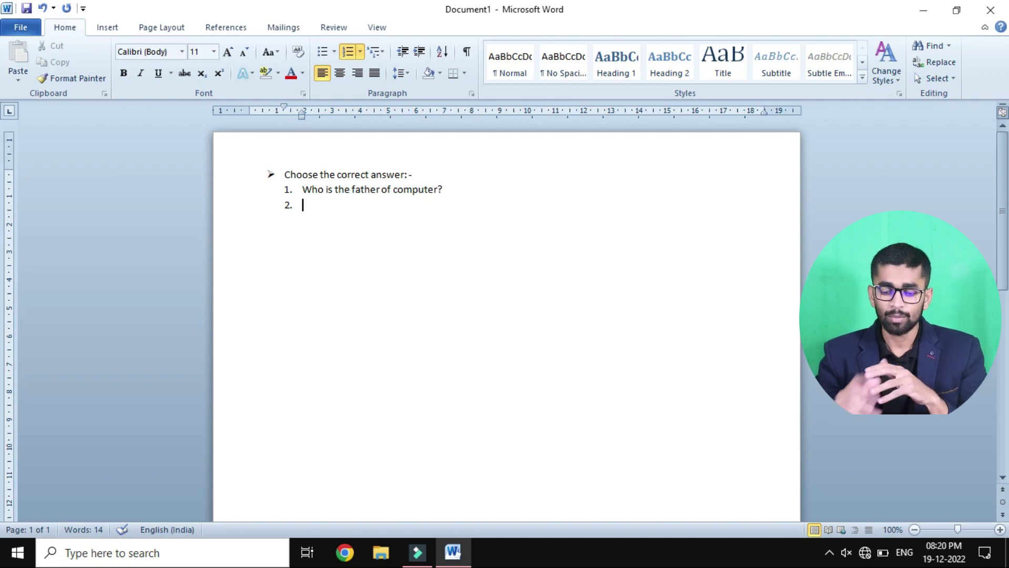
Step: Remove the number from the empty line below the first question and give it the a. b. c. numbering format
{"action": "key", "text": "BackSpace"}
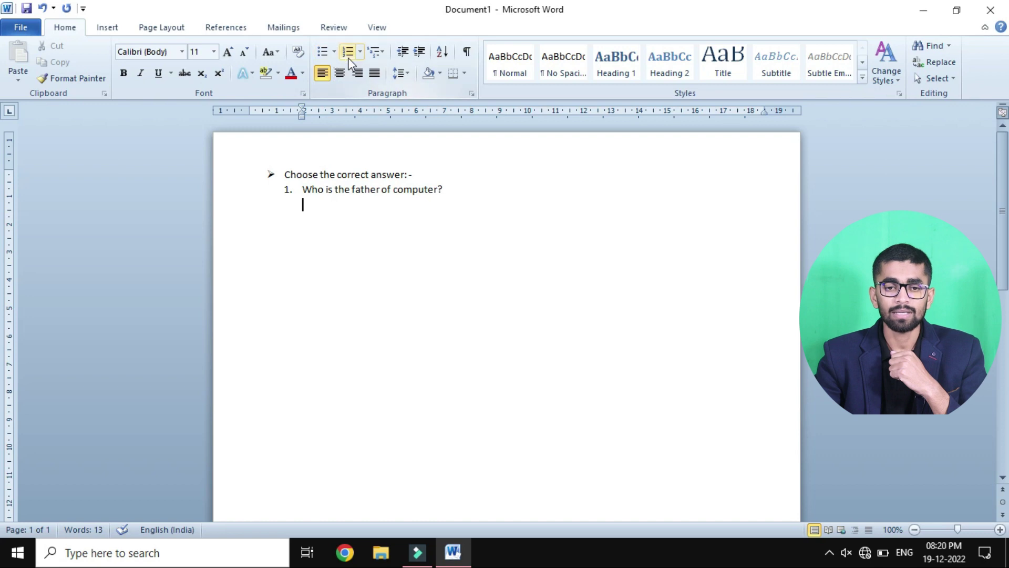
{"action": "left_click", "coordinate": [360, 52]}
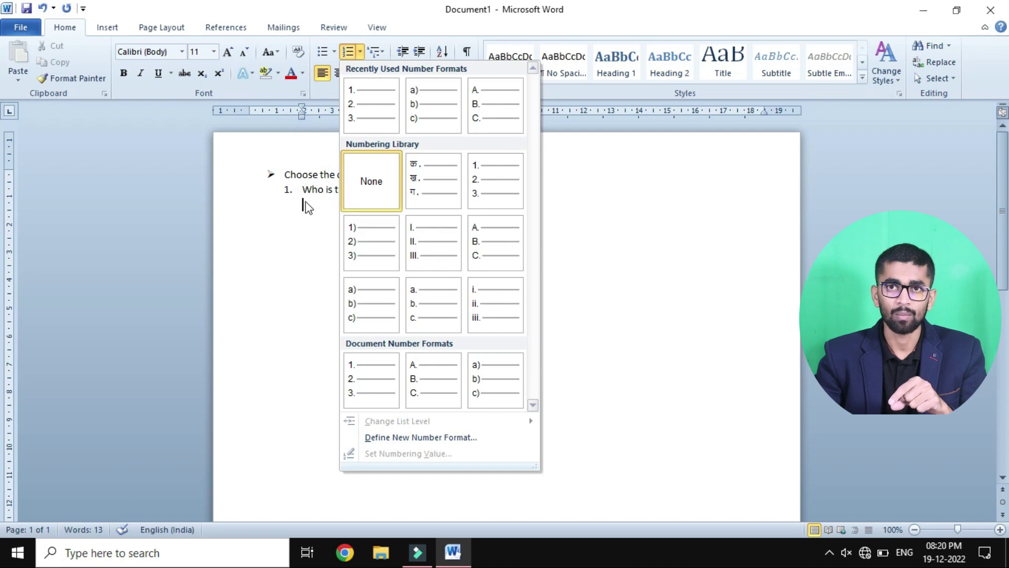
{"action": "left_click", "coordinate": [269, 239]}
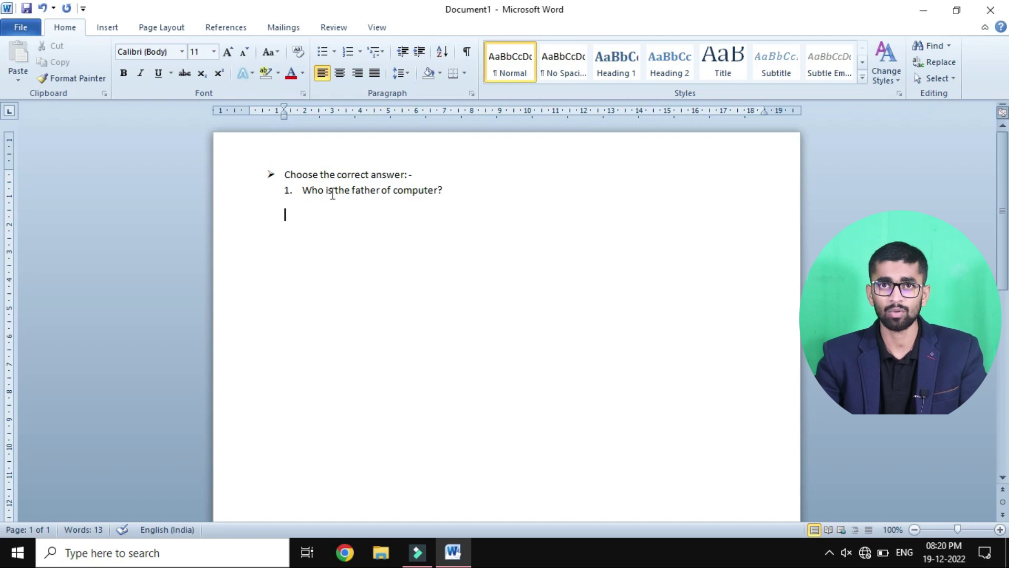
{"action": "left_click", "coordinate": [360, 51]}
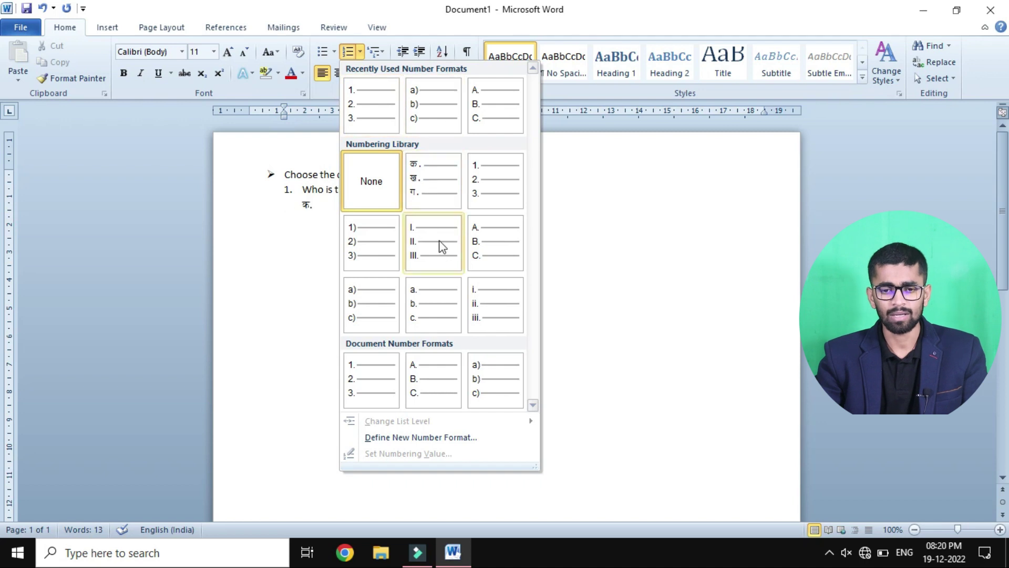
{"action": "left_click", "coordinate": [428, 317]}
Step: Enter four lettered options for the first question: "Charles Babbage", "Blaise Pascal" and two other first names
{"action": "type", "text": "charl"}
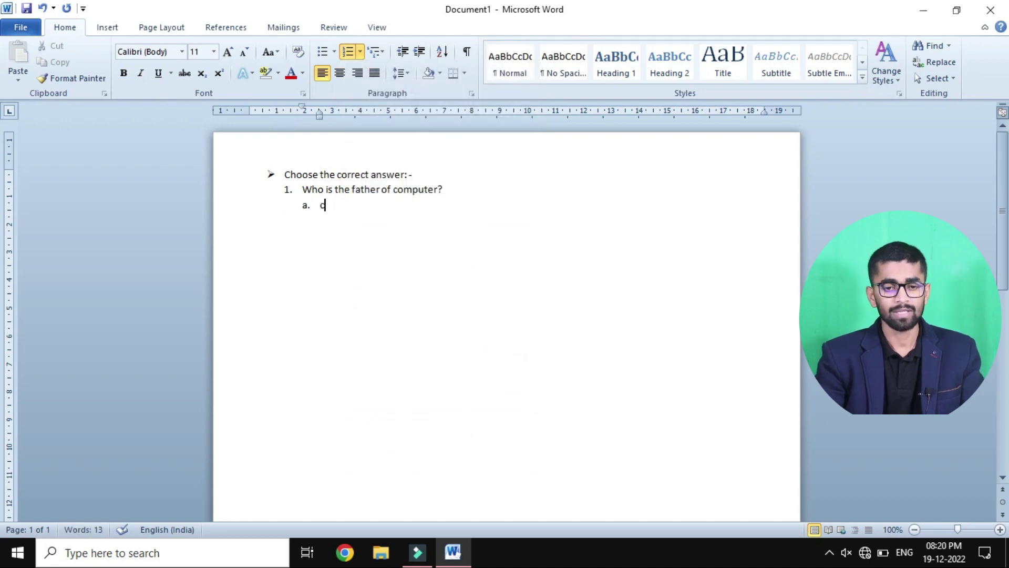
{"action": "type", "text": "es"}
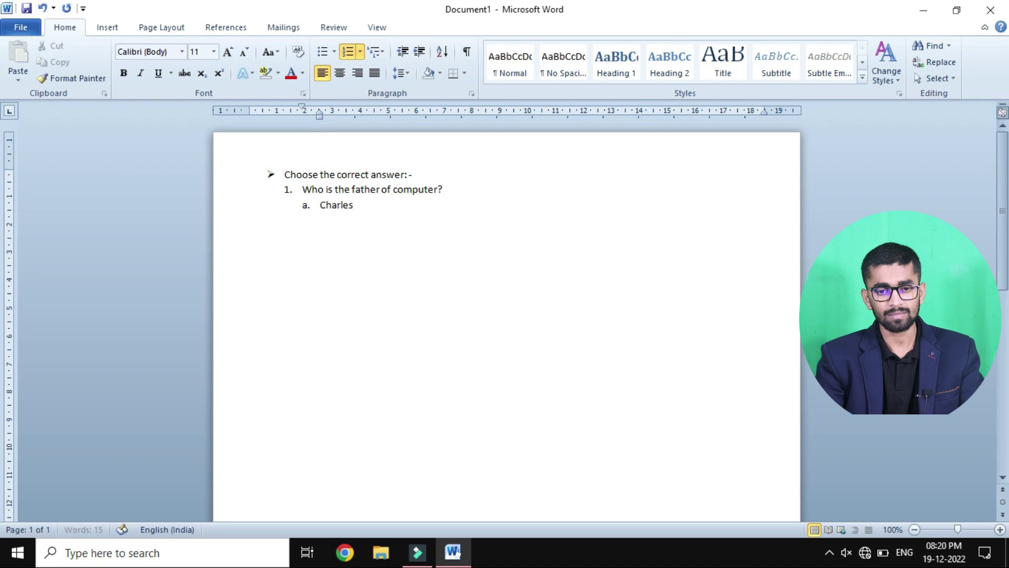
{"action": "type", "text": " Babbage"}
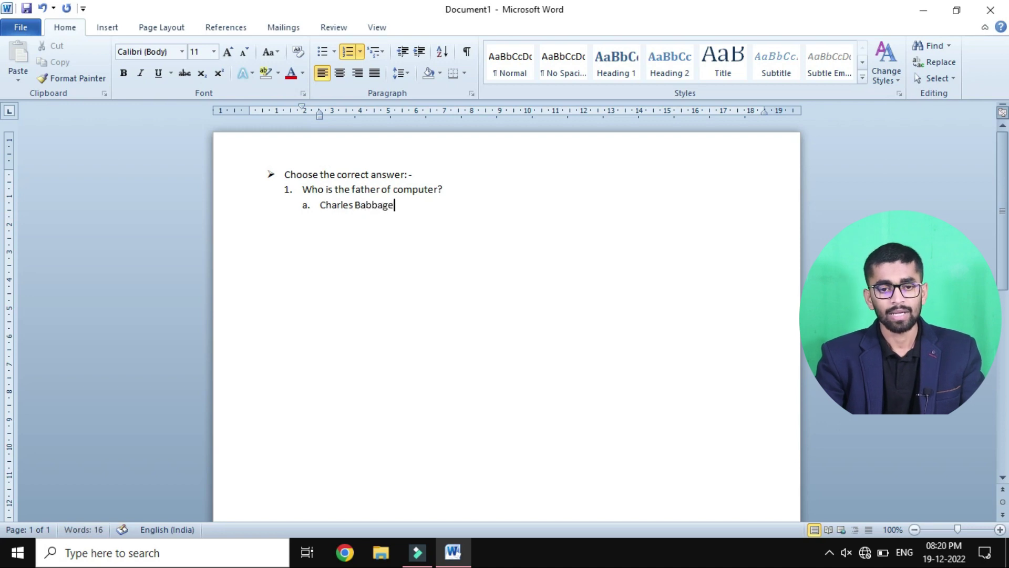
{"action": "key", "text": "Return"}
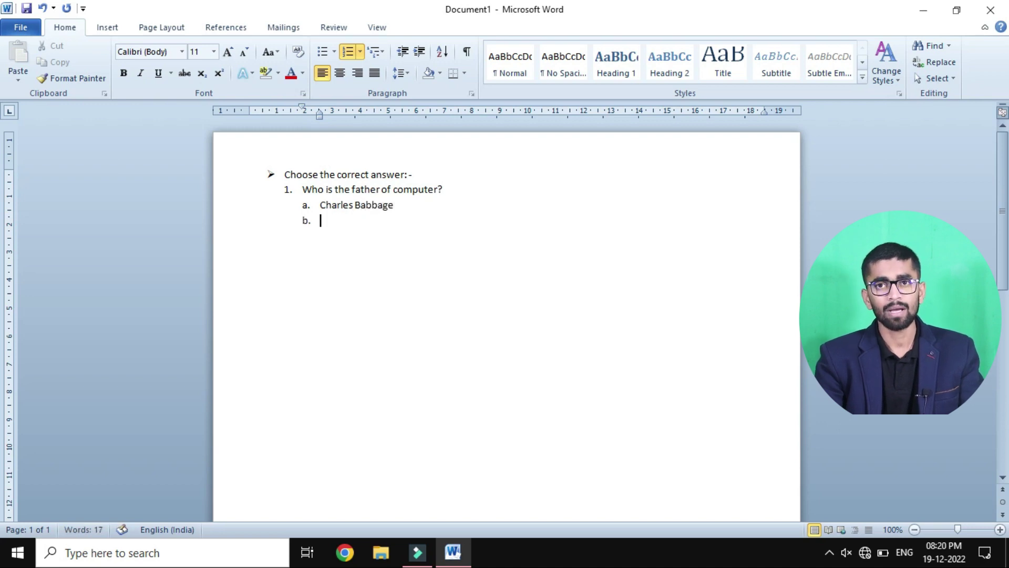
{"action": "type", "text": "Blaise Pascal"}
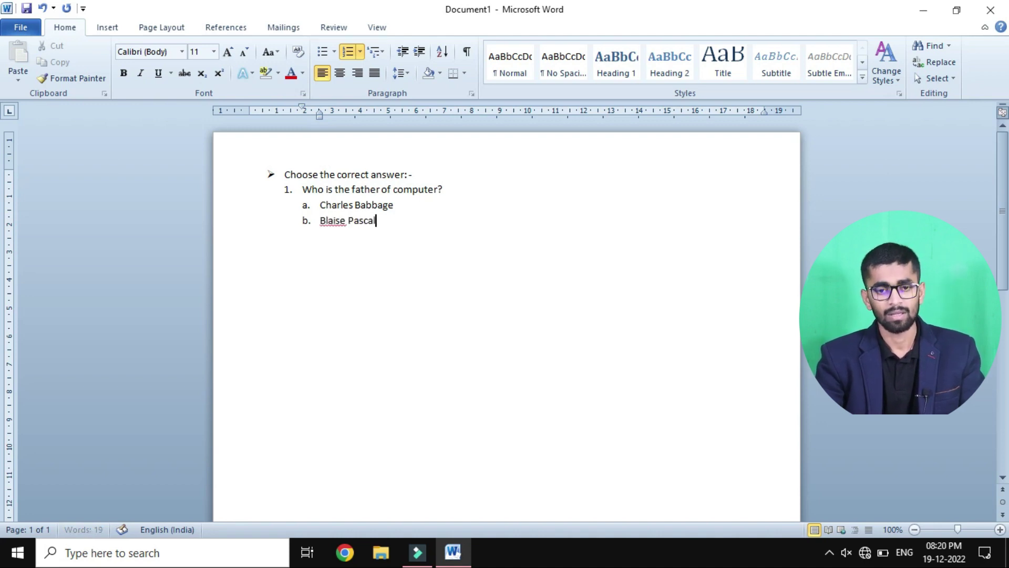
{"action": "key", "text": "Return"}
{"action": "type", "text": "mohit"}
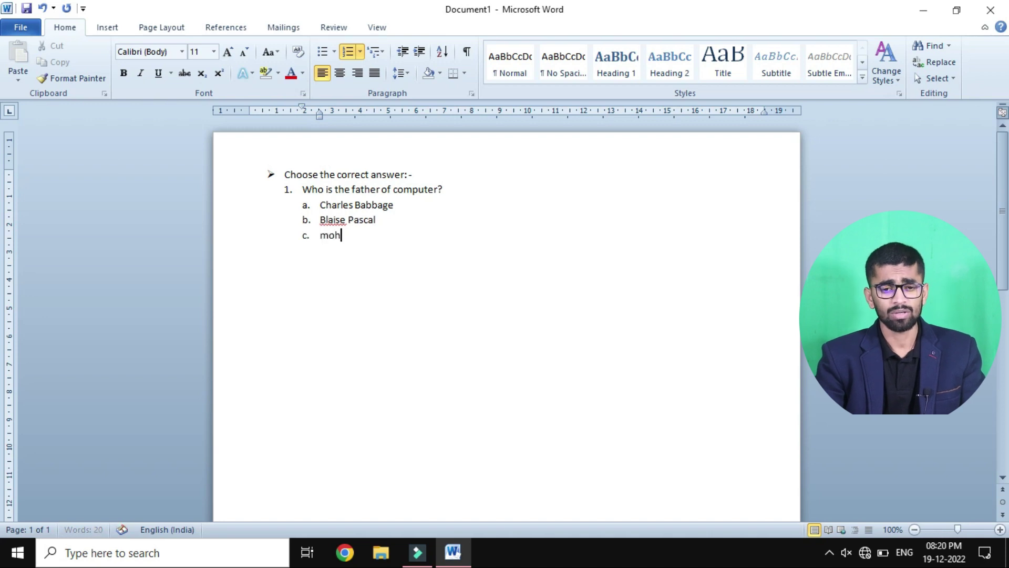
{"action": "key", "text": "Return"}
{"action": "type", "text": "mohan"}
{"action": "key", "text": "Return"}
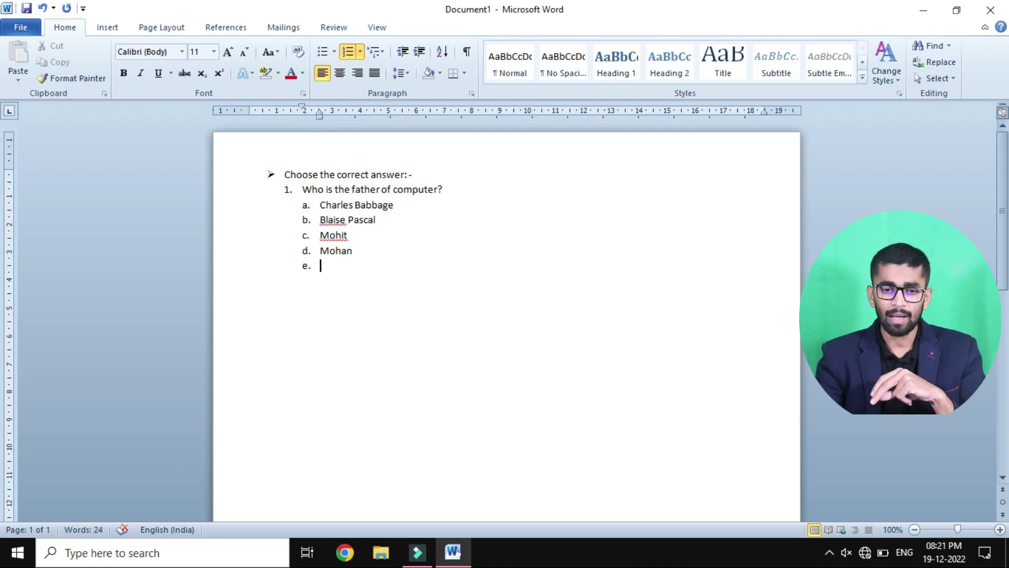
{"action": "key", "text": "BackSpace"}
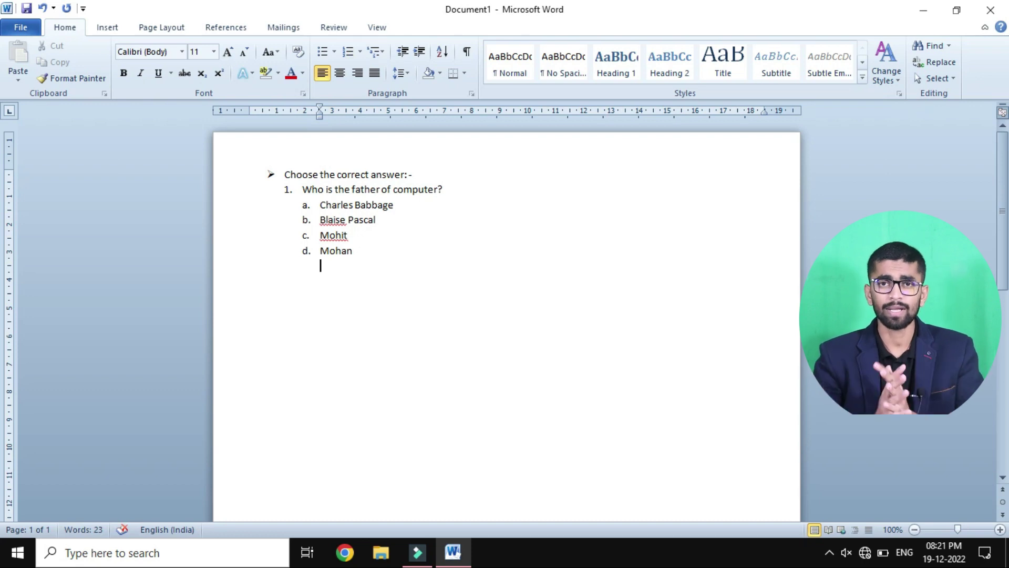
{"action": "key", "text": "ctrl+z"}
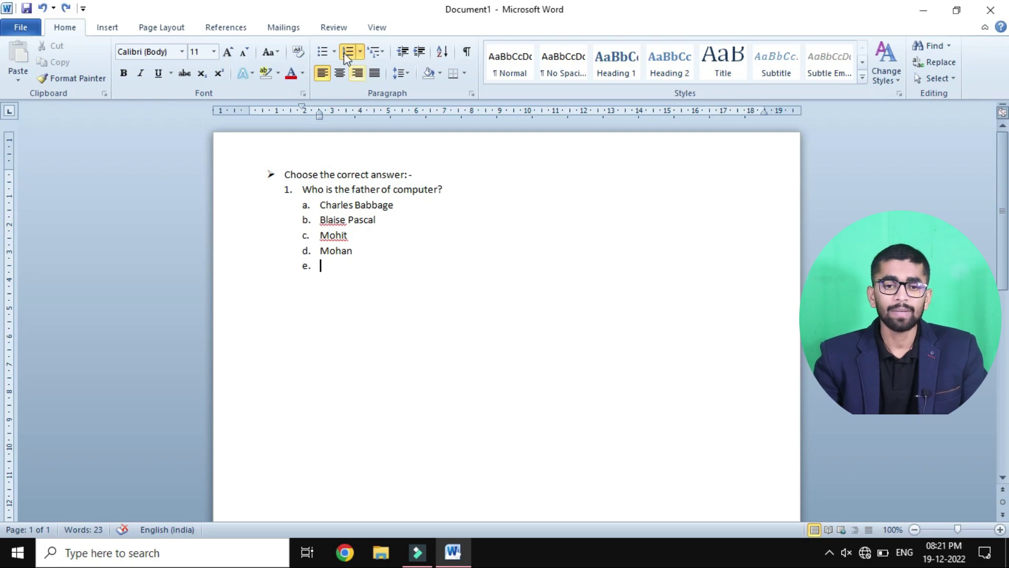
{"action": "left_click", "coordinate": [361, 51]}
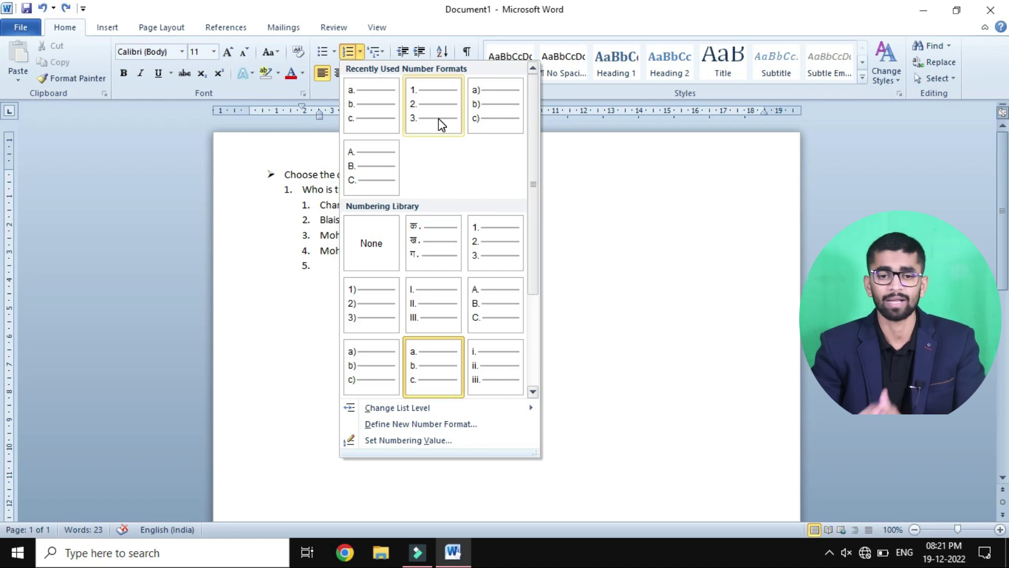
{"action": "left_click", "coordinate": [303, 302]}
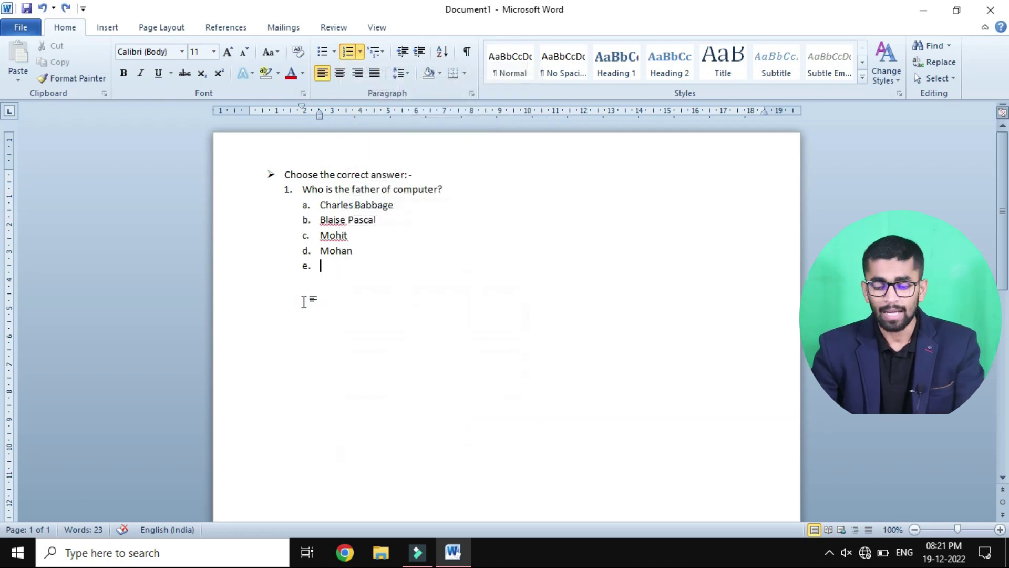
Step: Change the empty line below option d to the 1. 2. 3. format and enter "Who invented Pascal's calculator?" as the second question
{"action": "key", "text": "BackSpace"}
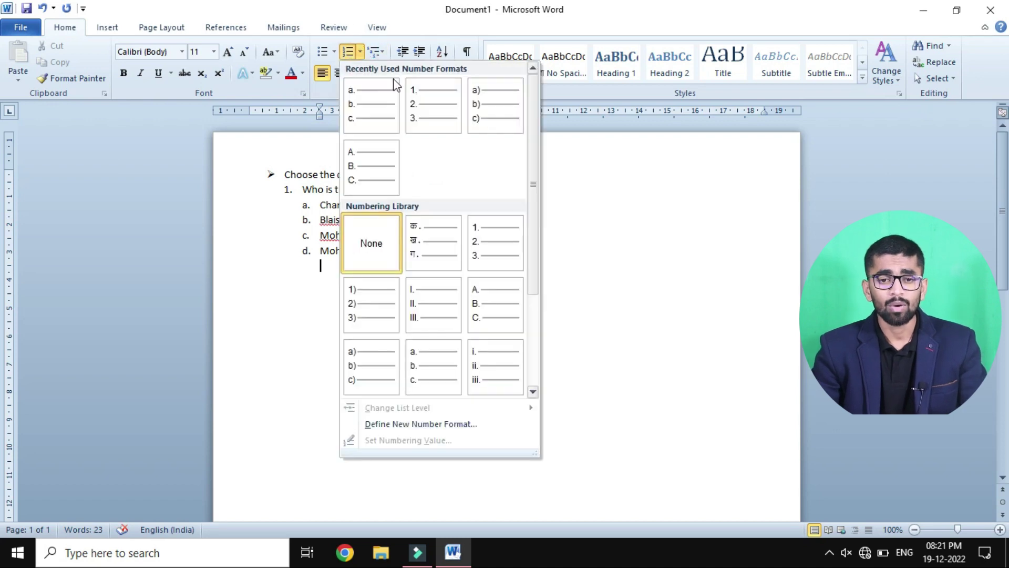
{"action": "left_click", "coordinate": [426, 105]}
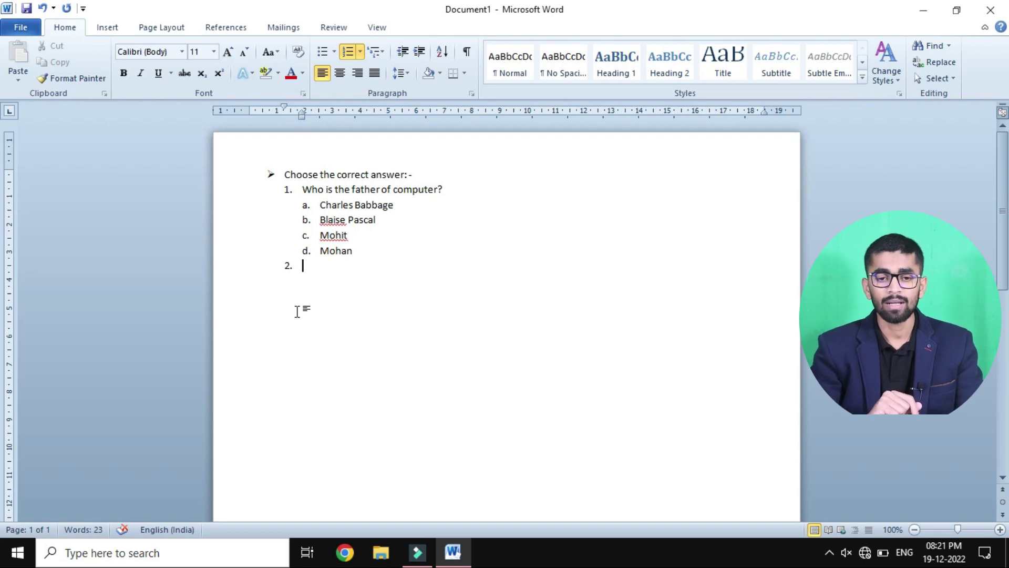
{"action": "type", "text": "Who invented "}
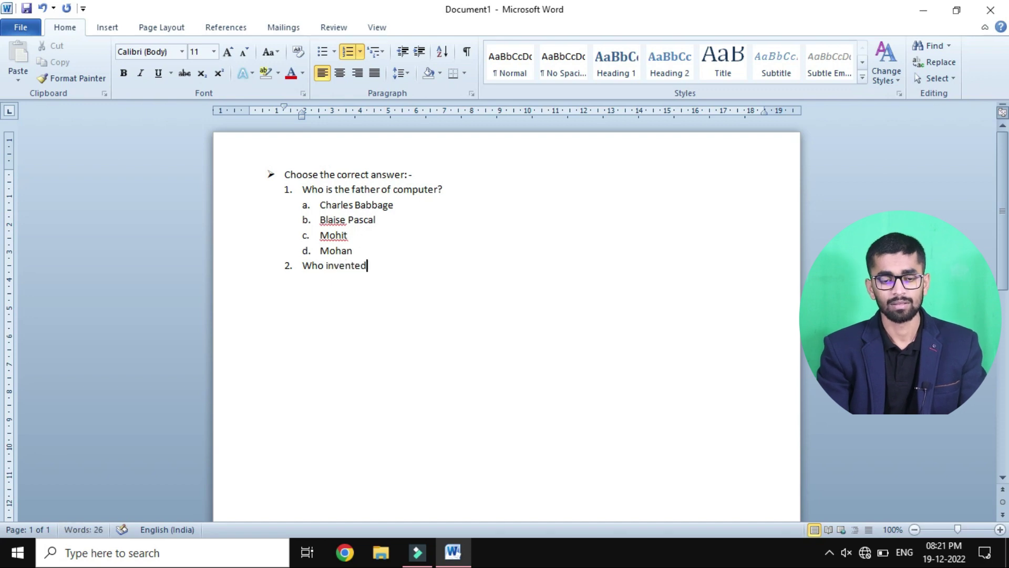
{"action": "type", "text": "Pa"}
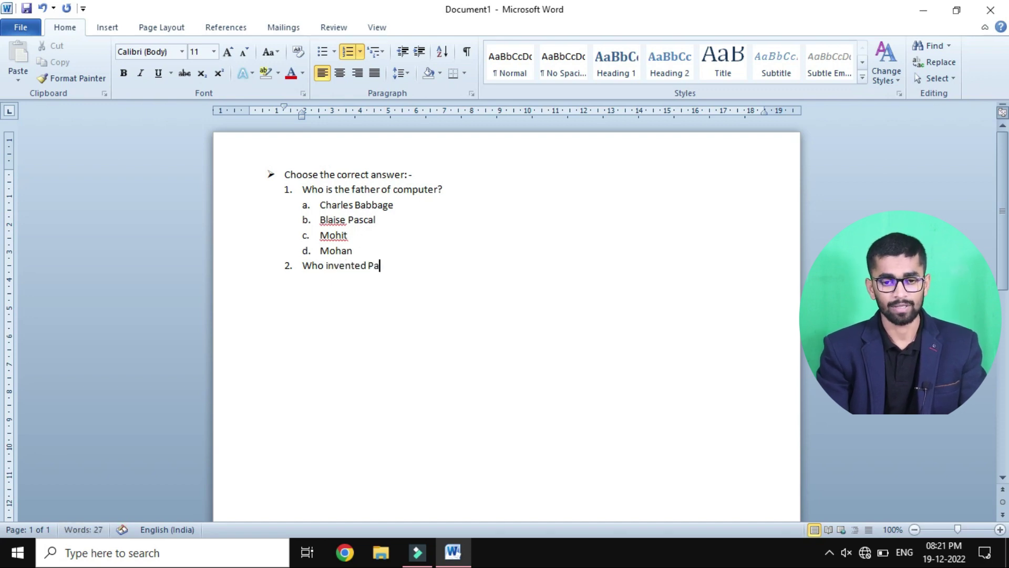
{"action": "type", "text": "scal's calculator?"}
{"action": "key", "text": "Return"}
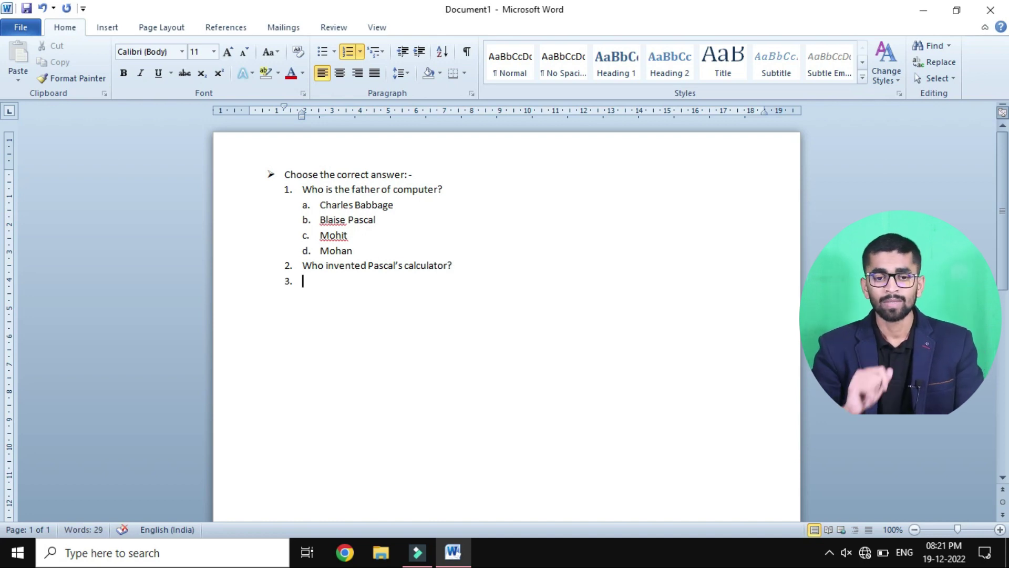
Step: Remove the number from the empty line below the second question and apply the a. b. c. numbering format
{"action": "key", "text": "BackSpace"}
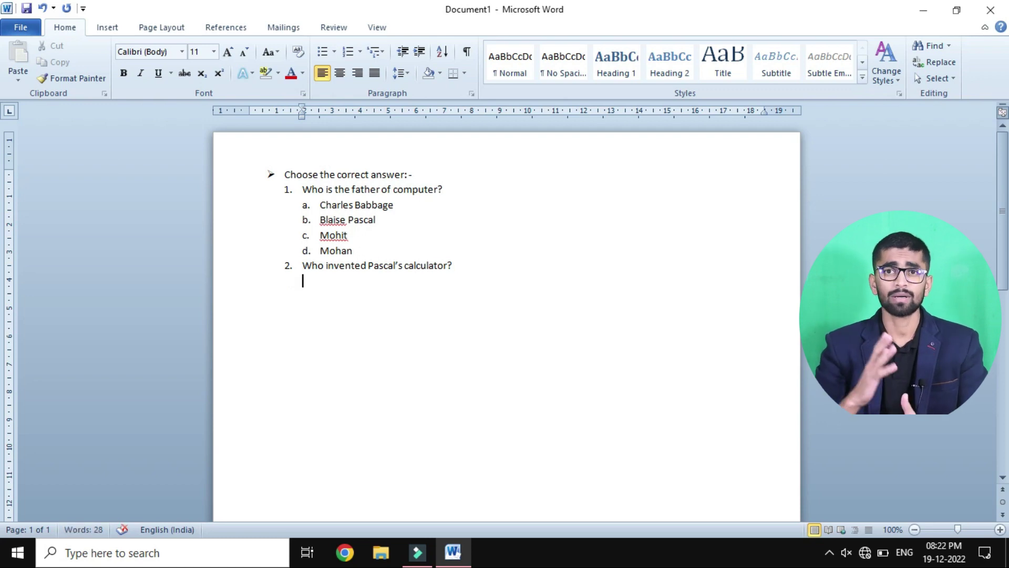
{"action": "key", "text": "BackSpace"}
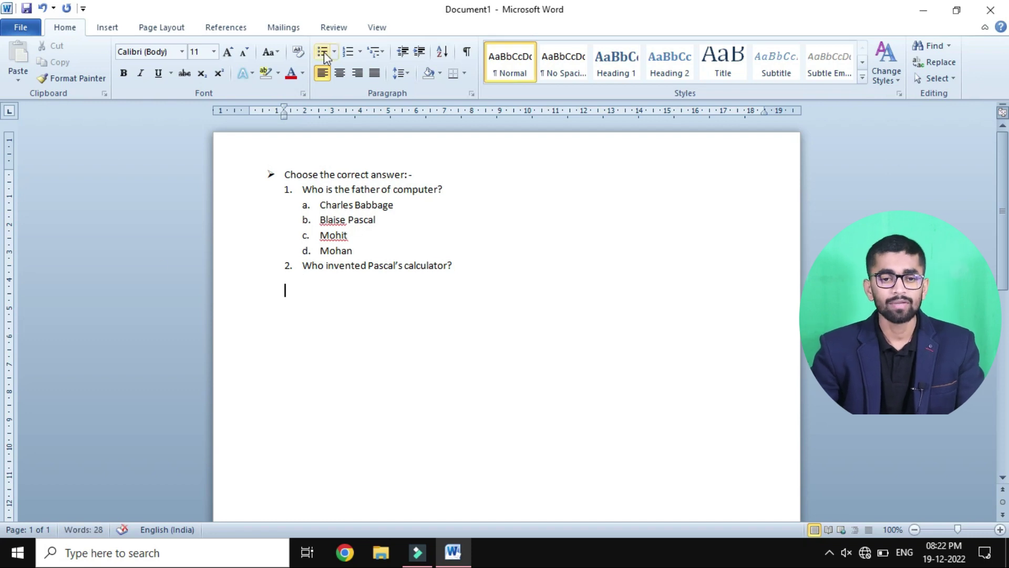
{"action": "left_click", "coordinate": [360, 52]}
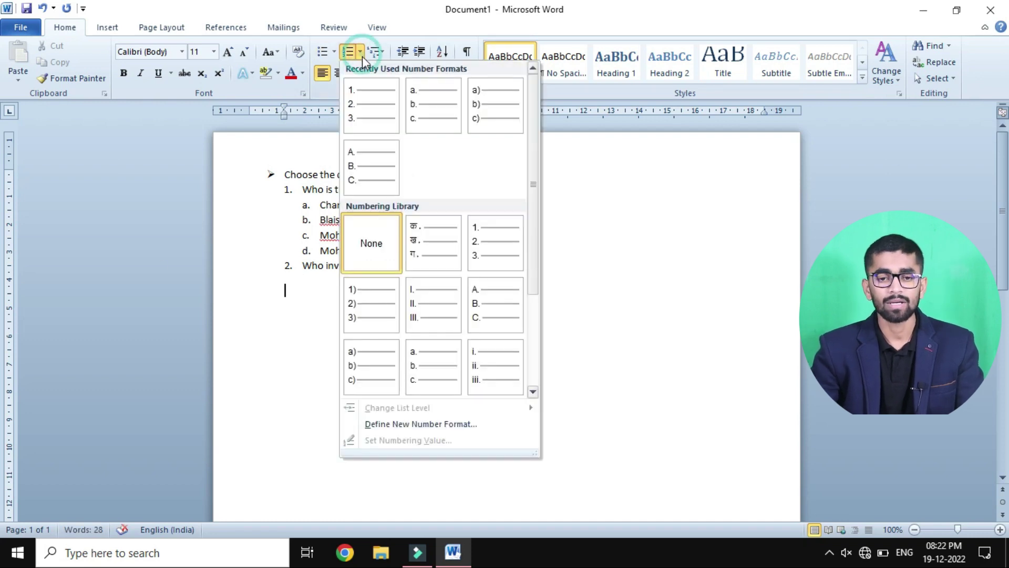
{"action": "left_click", "coordinate": [424, 107]}
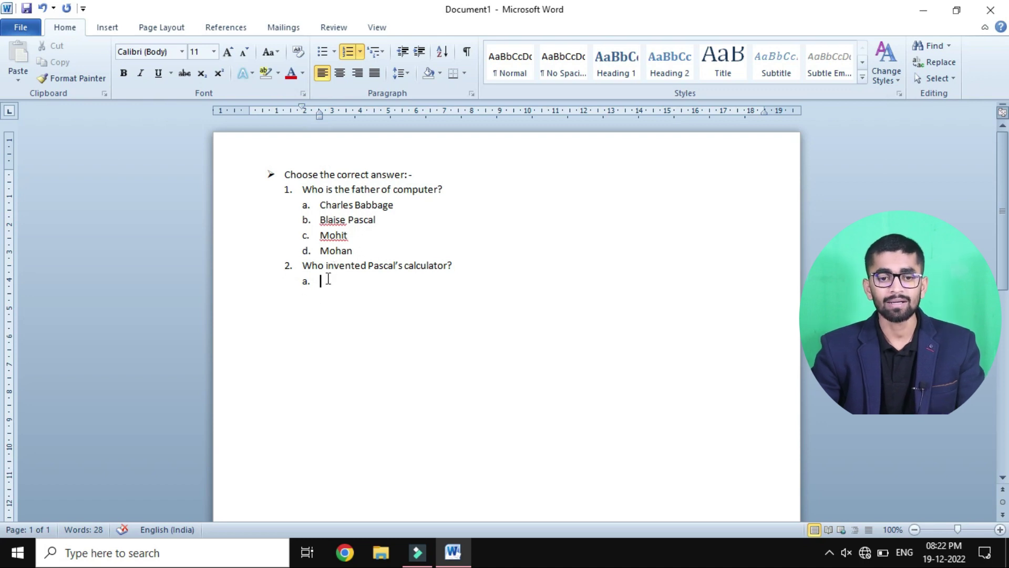
{"action": "right_click", "coordinate": [311, 284]}
{"action": "left_click", "coordinate": [348, 286]}
{"action": "left_click", "coordinate": [306, 279]}
{"action": "right_click", "coordinate": [306, 279]}
{"action": "left_click", "coordinate": [344, 269]}
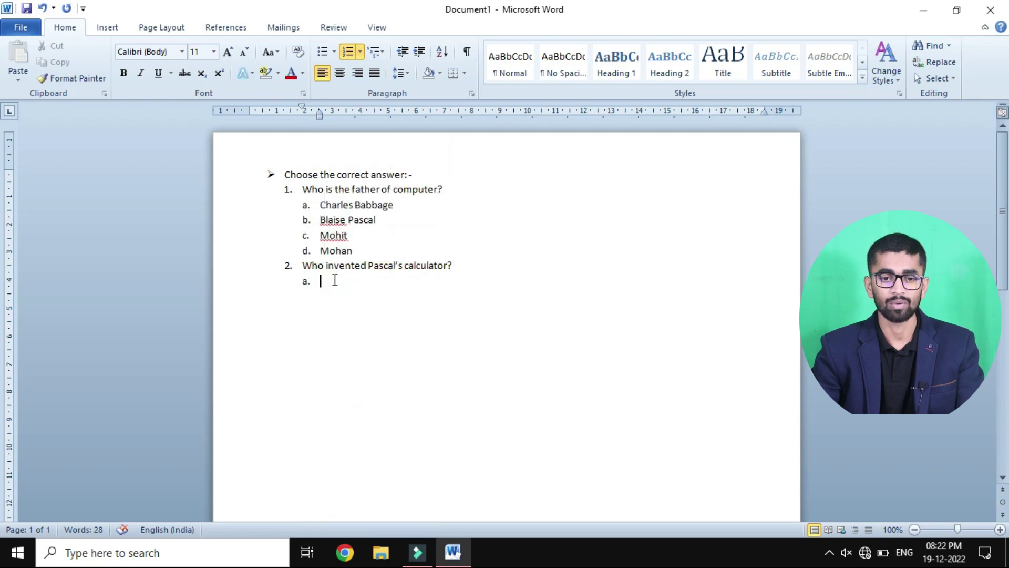
Step: Enter four lettered options for the second question: "Blaise Pascal", "Charles Babbage" and two other first names
{"action": "type", "text": "Blais"}
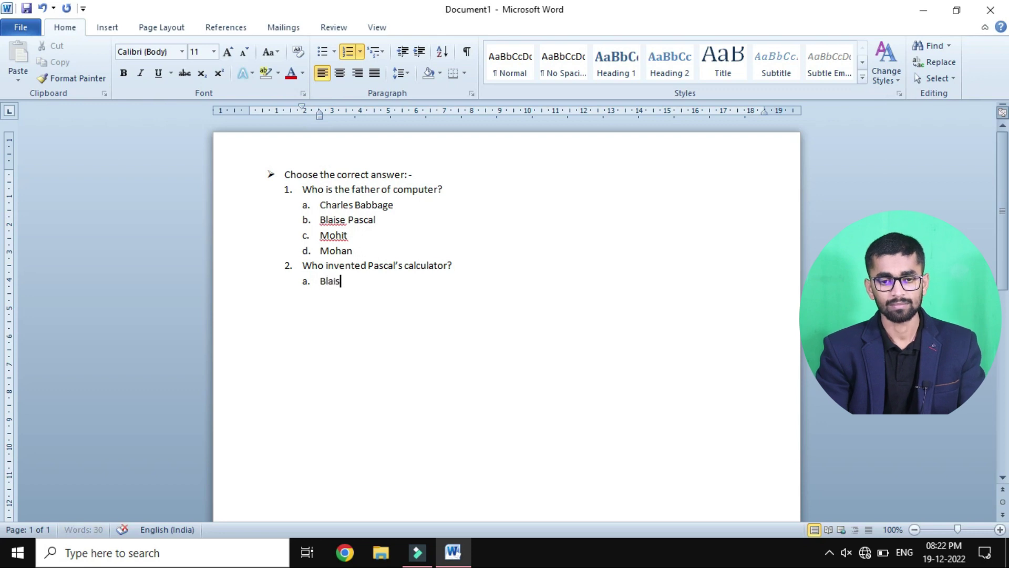
{"action": "type", "text": "e Pa"}
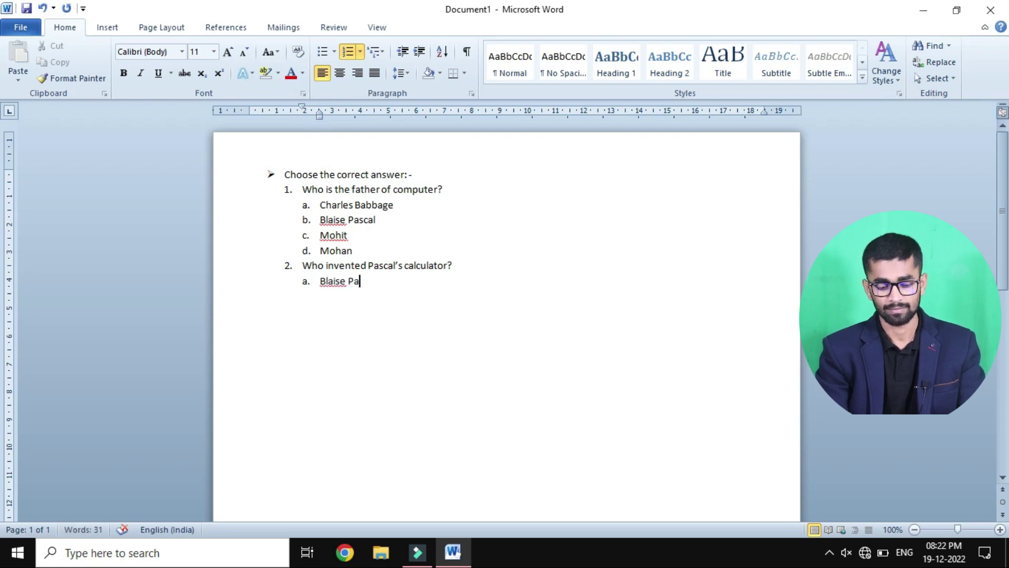
{"action": "type", "text": "scaCha"}
{"action": "key", "text": "BackSpace"}
{"action": "key", "text": "BackSpace"}
{"action": "type", "text": "harles "}
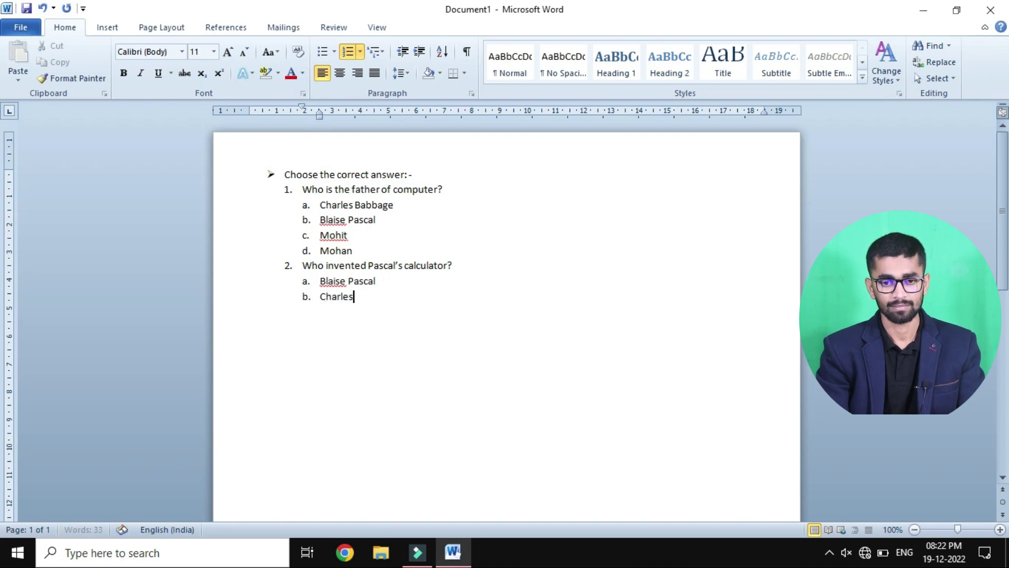
{"action": "type", "text": "Babbage"}
{"action": "key", "text": "Return"}
{"action": "type", "text": "Mohan"}
{"action": "key", "text": "Return"}
{"action": "type", "text": "mohit"}
{"action": "key", "text": "Return"}
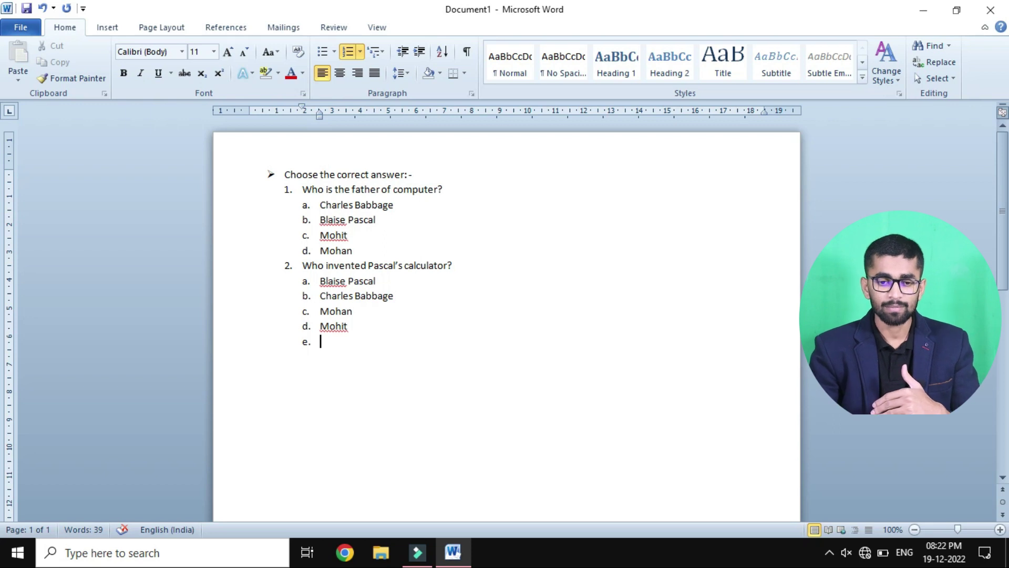
Step: Remove the letter from the empty line below the second question's option d
{"action": "key", "text": "BackSpace"}
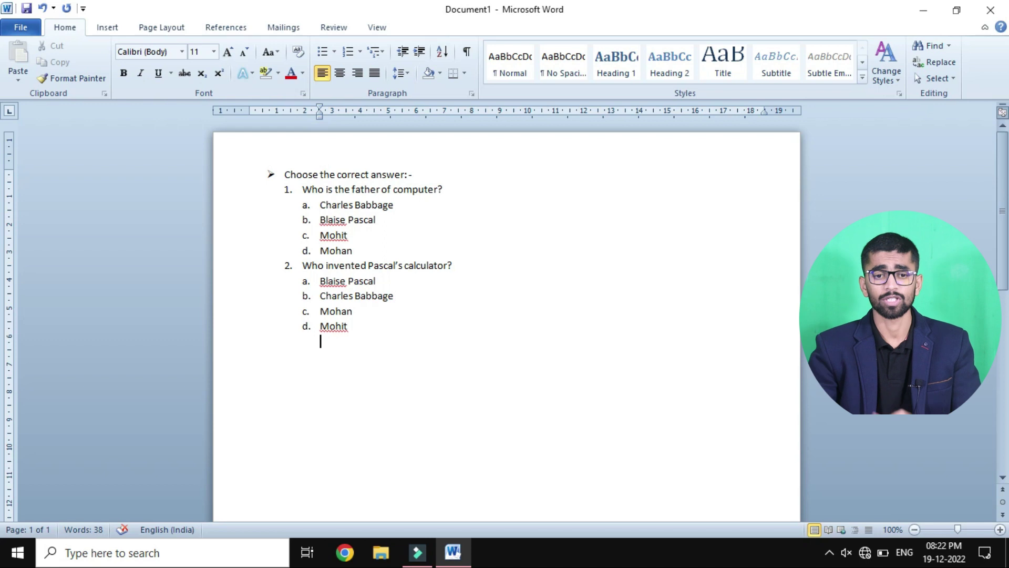
{"action": "left_click", "coordinate": [360, 53]}
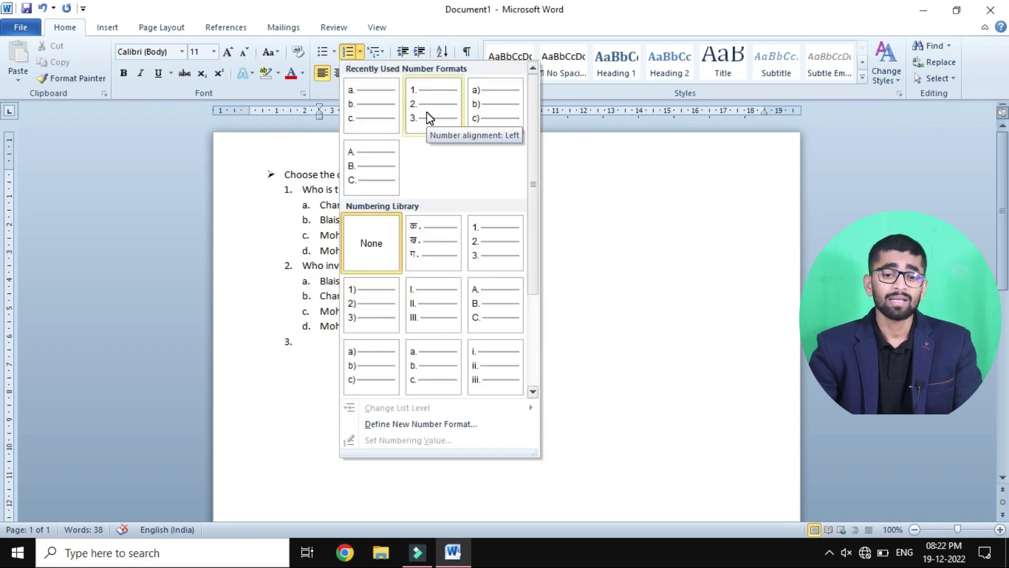
{"action": "left_click", "coordinate": [306, 356]}
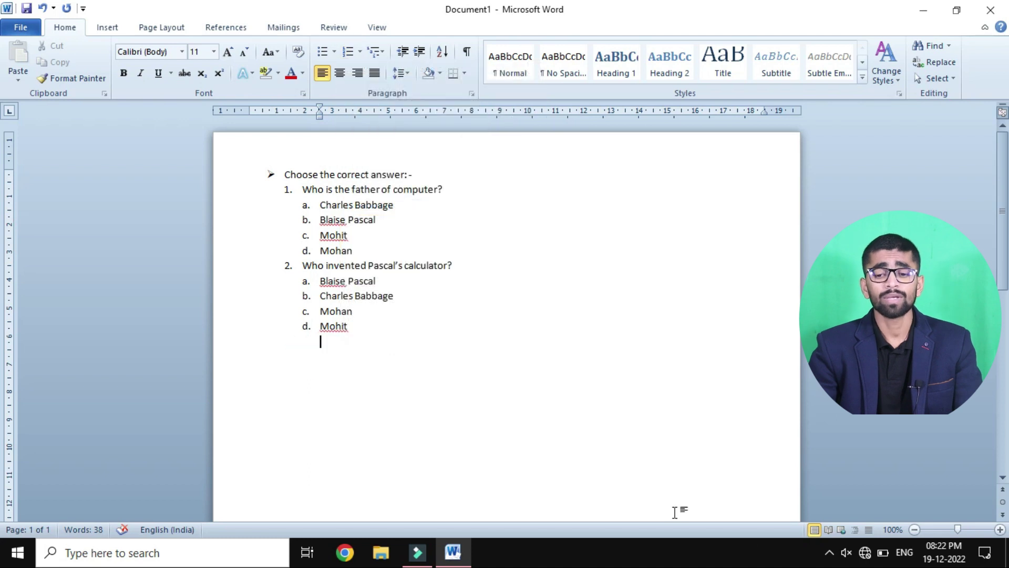
{"action": "left_click", "coordinate": [829, 552]}
{"action": "left_click", "coordinate": [829, 552]}
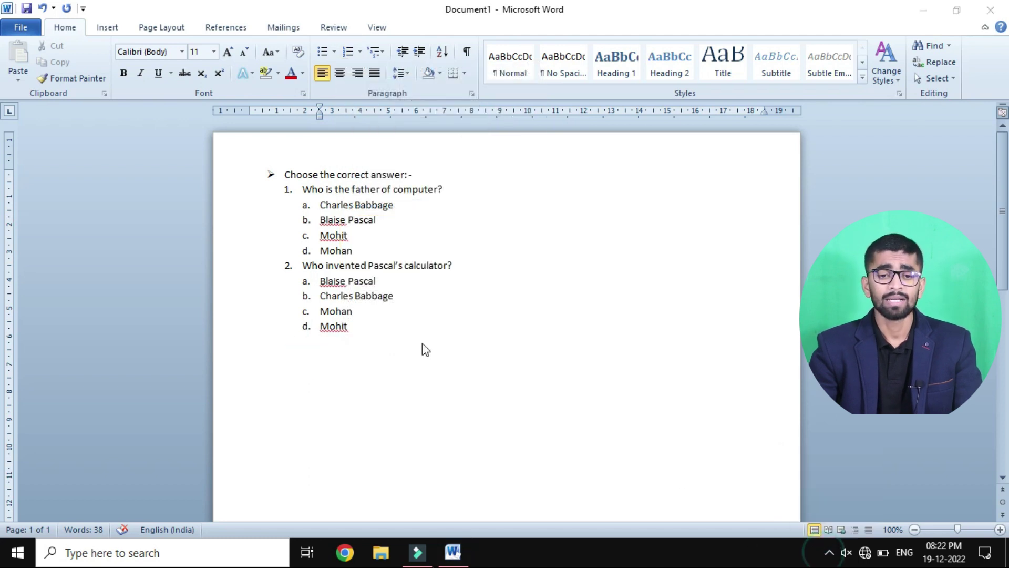
{"action": "left_click", "coordinate": [329, 349]}
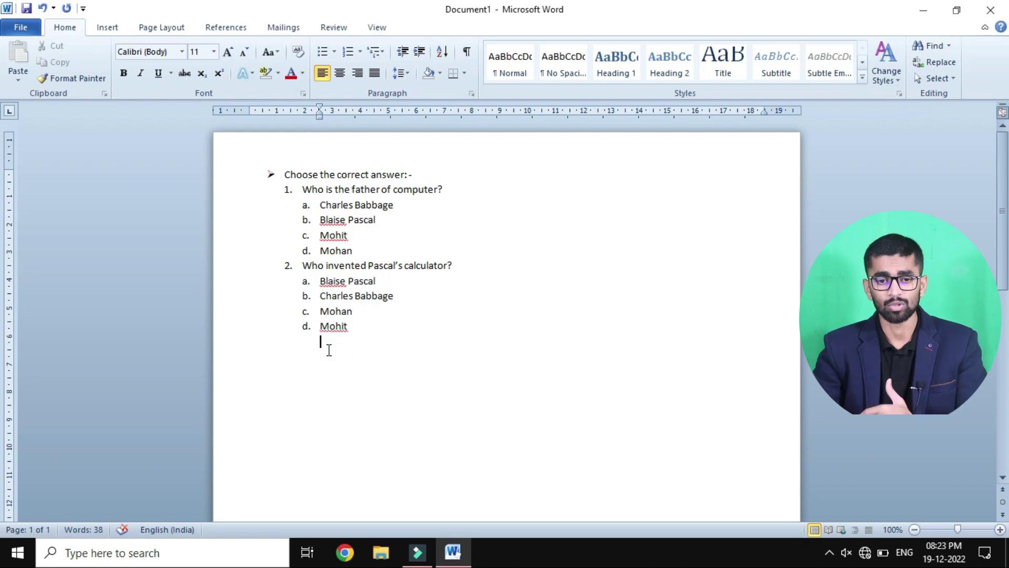
{"action": "left_click", "coordinate": [335, 52]}
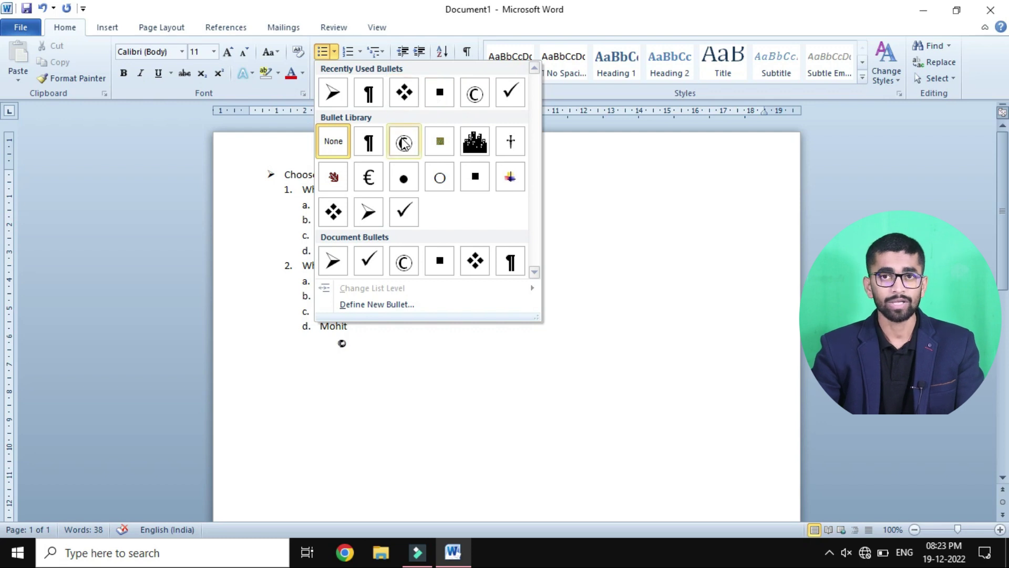
{"action": "left_click", "coordinate": [291, 348]}
{"action": "left_click", "coordinate": [334, 52]}
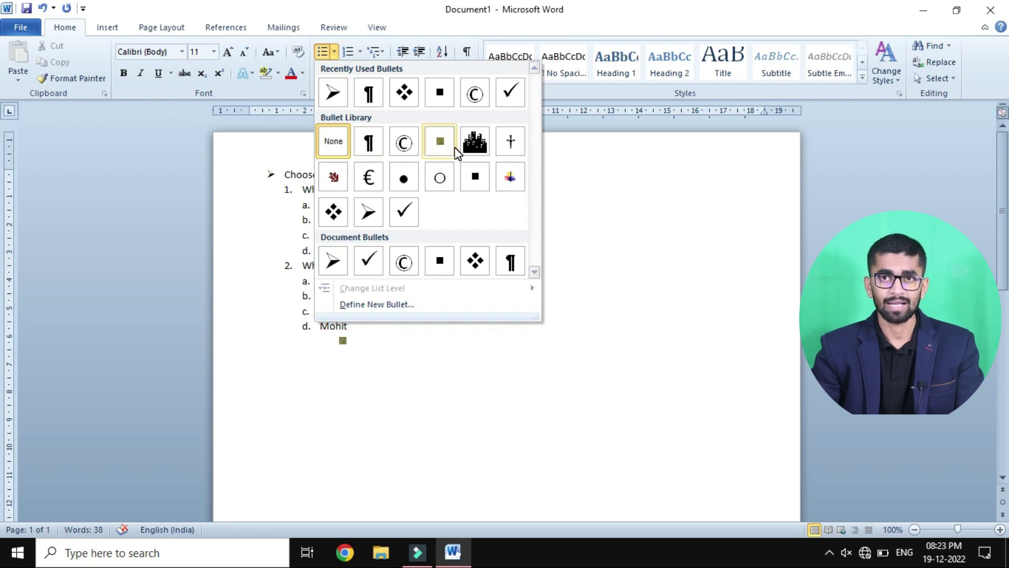
{"action": "left_click", "coordinate": [411, 361]}
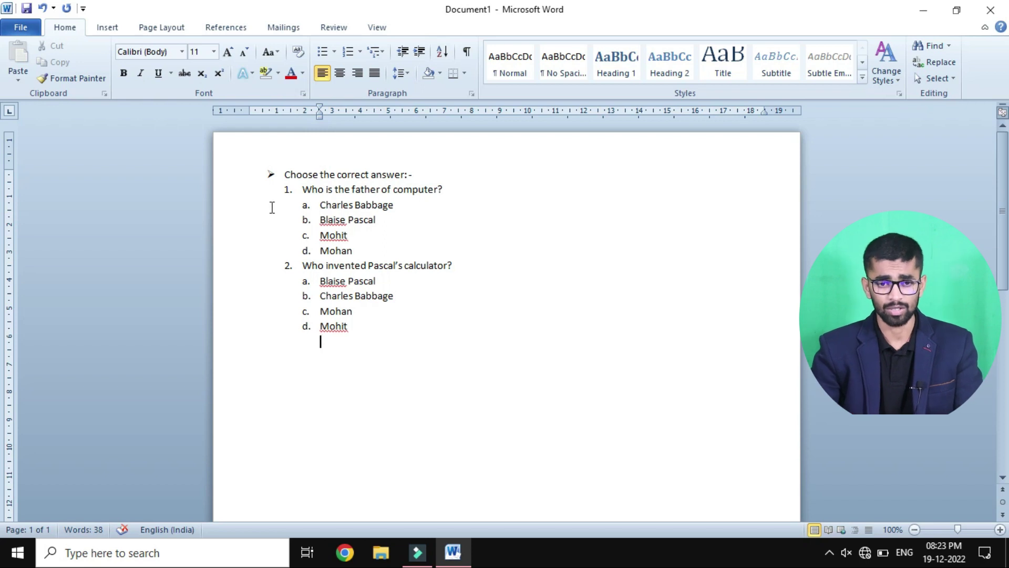
Step: Reduce the indent of the empty line, apply the arrow bullet, and enter "Tick the correct answer: -" as the second heading
{"action": "key", "text": "BackSpace"}
{"action": "key", "text": "BackSpace"}
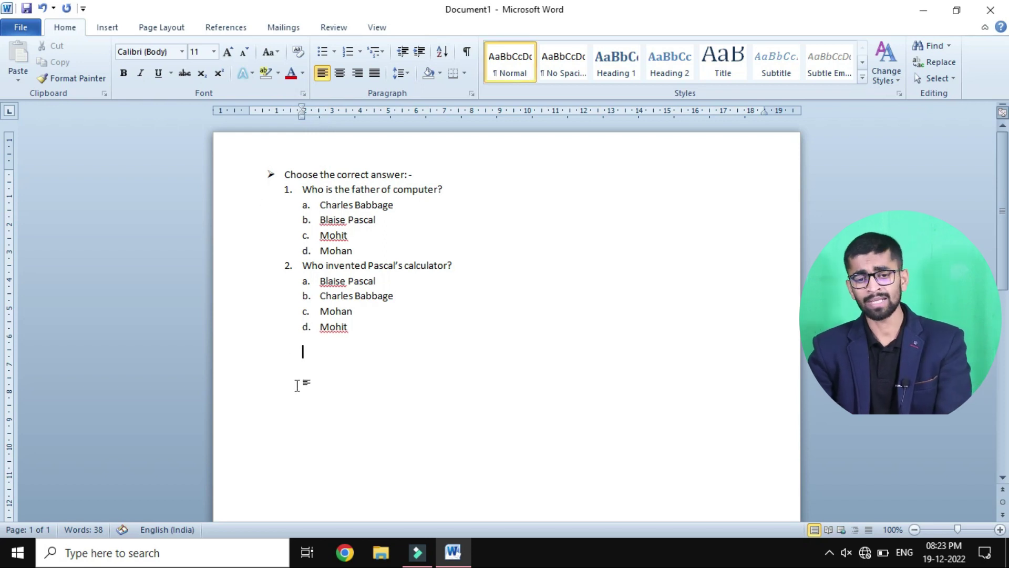
{"action": "left_click", "coordinate": [335, 53]}
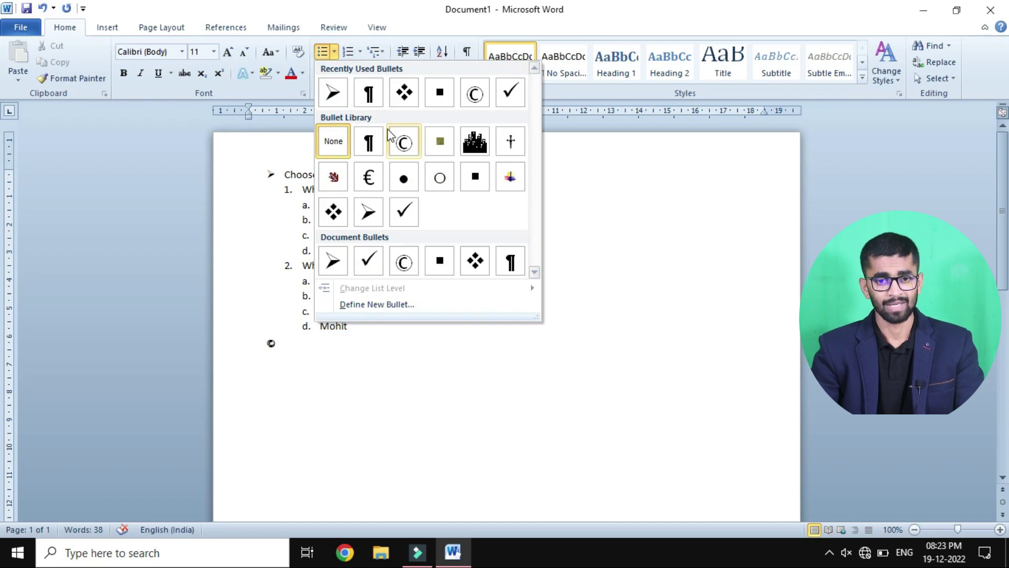
{"action": "left_click", "coordinate": [330, 92]}
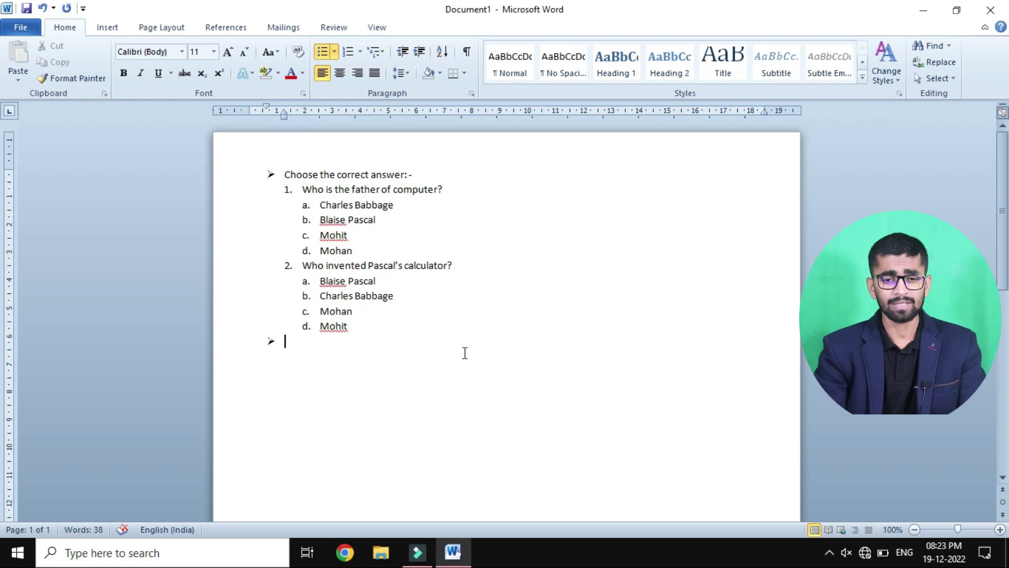
{"action": "type", "text": "Tic"}
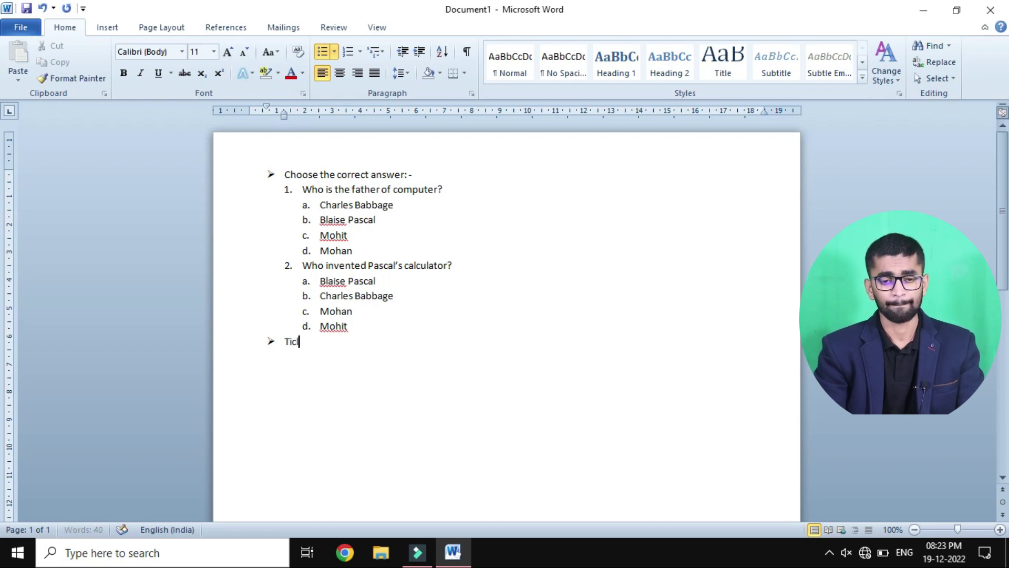
{"action": "type", "text": "k the"}
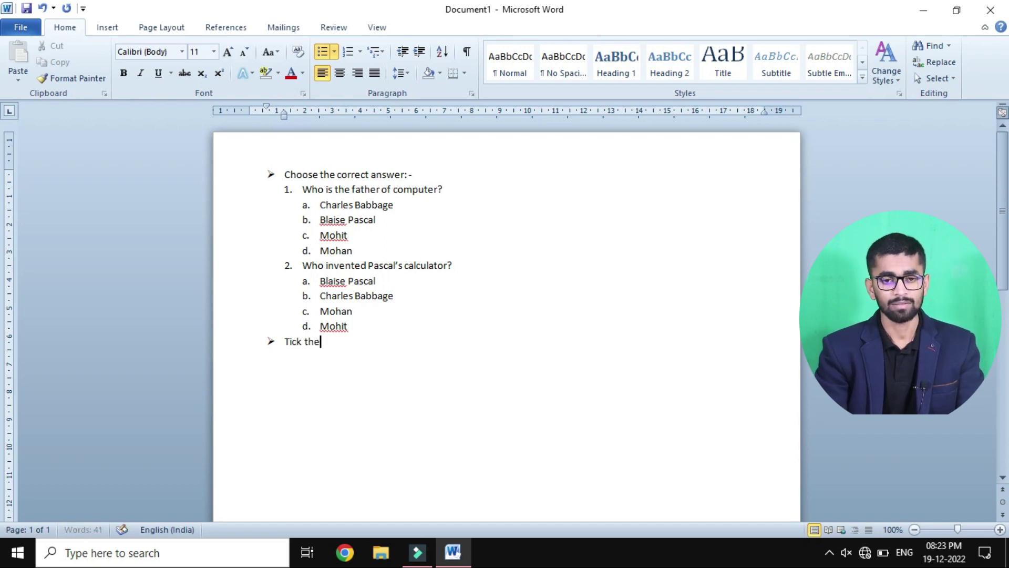
{"action": "type", "text": " c"}
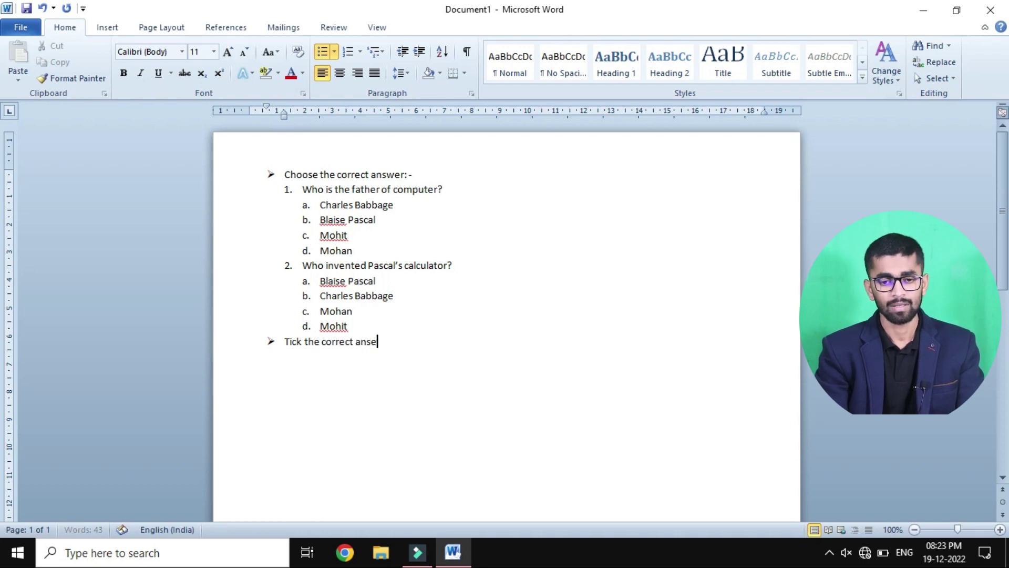
{"action": "type", "text": "orrect answer:"}
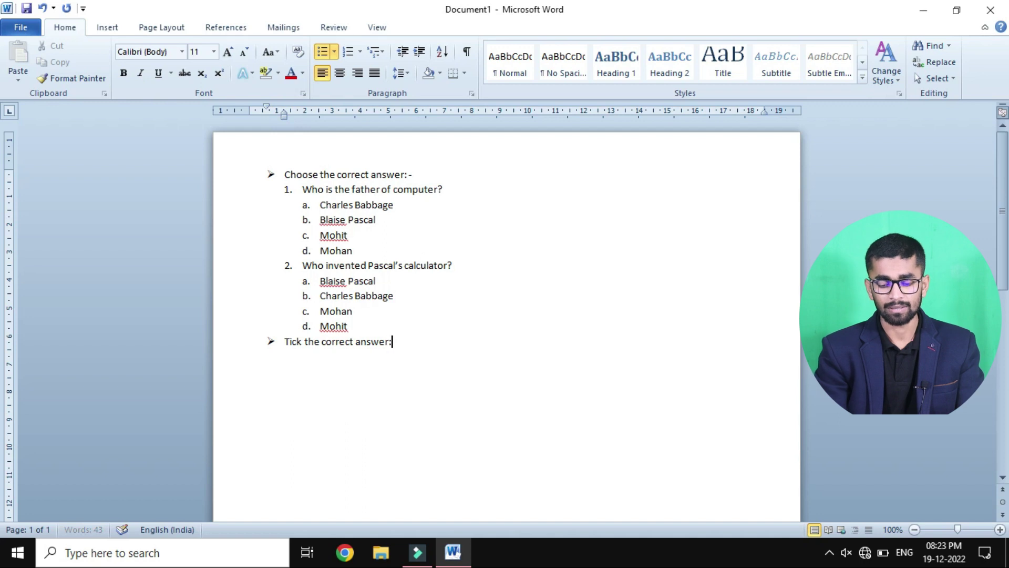
{"action": "type", "text": " -"}
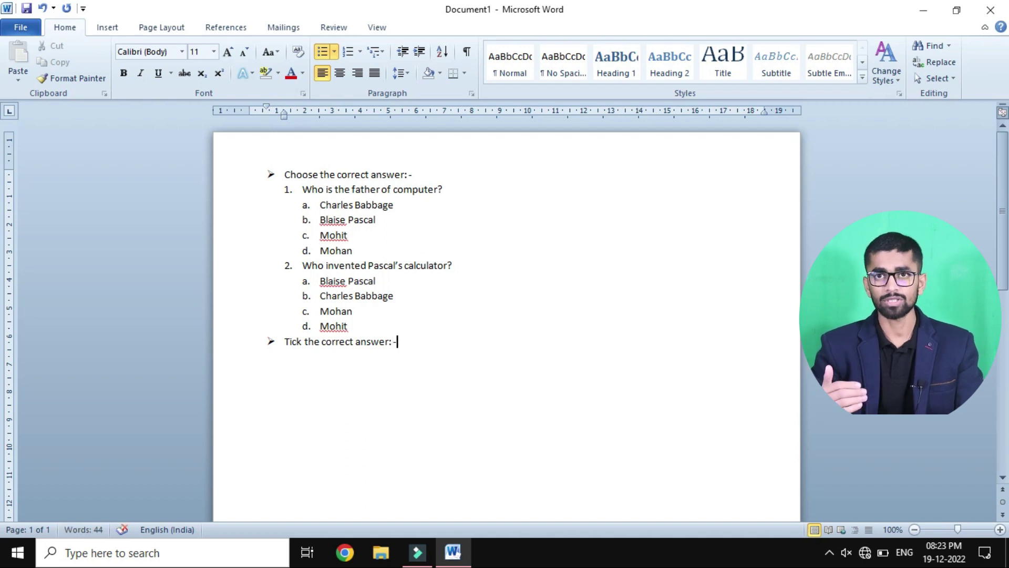
{"action": "key", "text": "Return"}
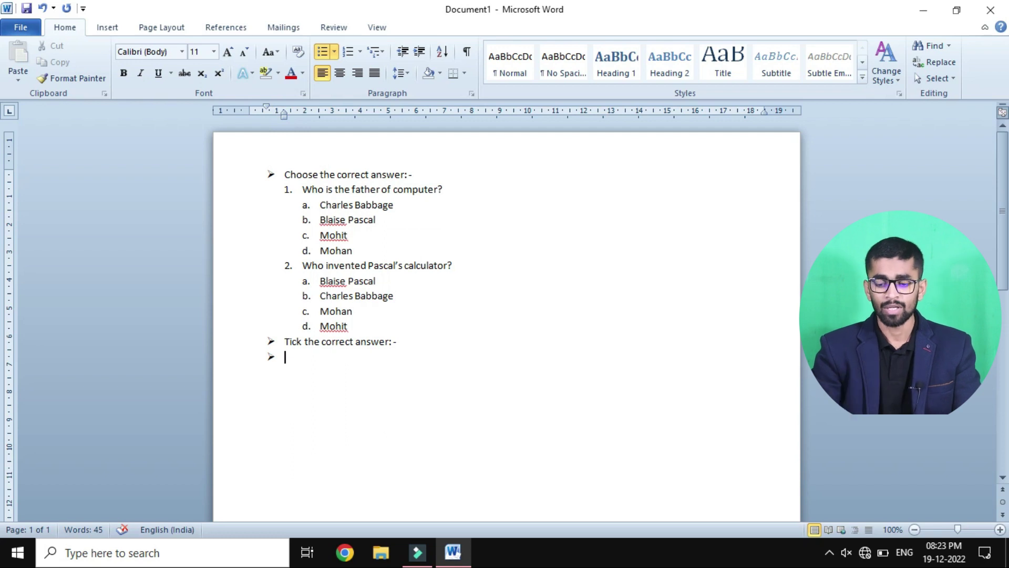
Step: Replace the bullet on the empty line below the second heading with the 1. 2. 3. format, restarting the numbering at 1
{"action": "key", "text": "BackSpace"}
{"action": "key", "text": "BackSpace"}
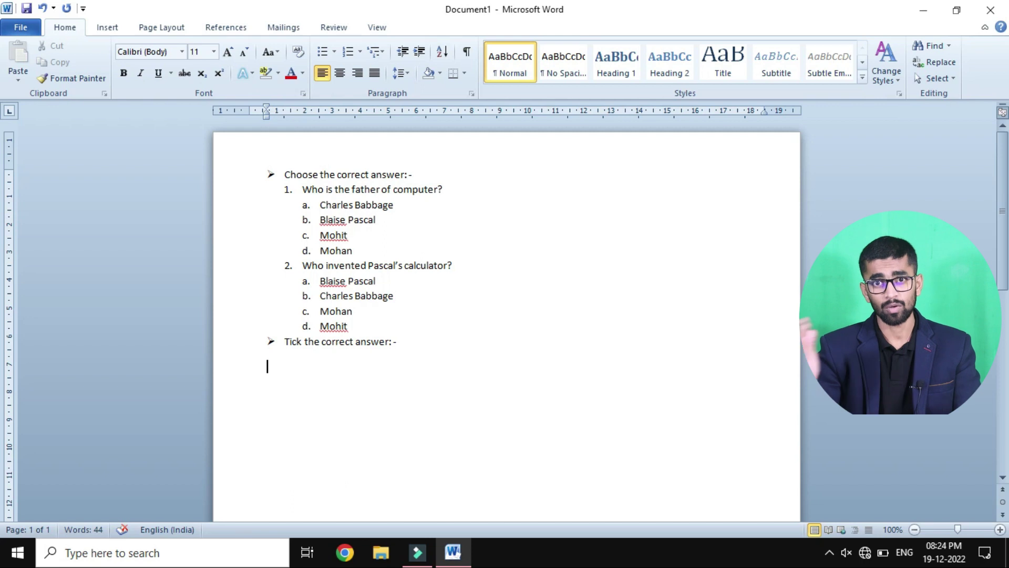
{"action": "left_click", "coordinate": [359, 53]}
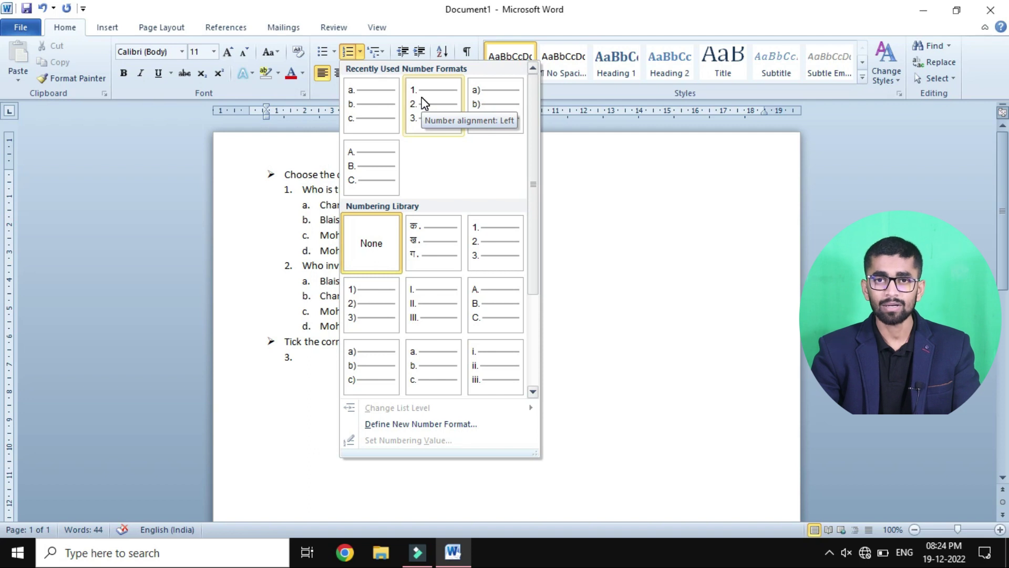
{"action": "left_click", "coordinate": [424, 103]}
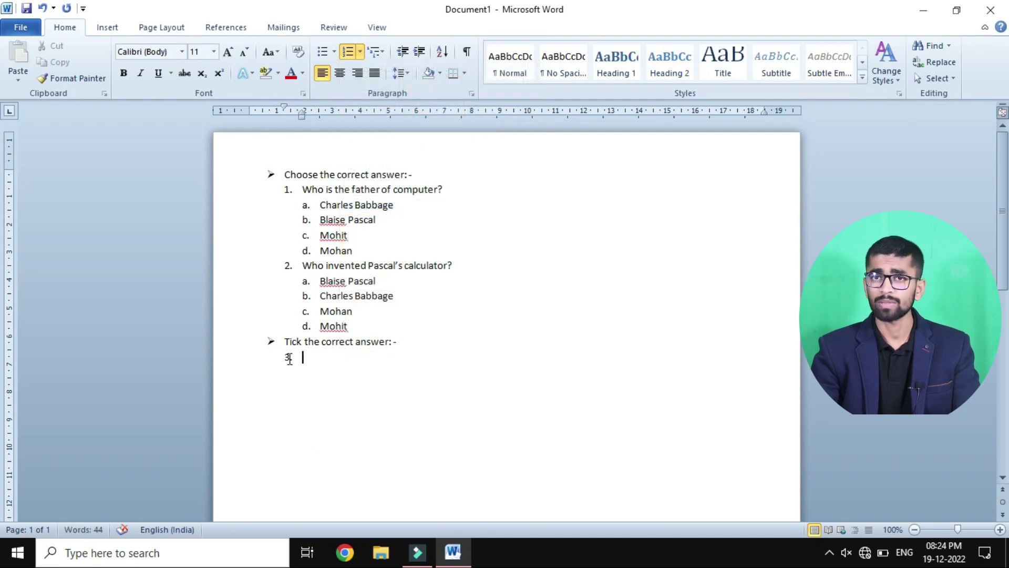
{"action": "left_click", "coordinate": [288, 358]}
{"action": "right_click", "coordinate": [289, 358]}
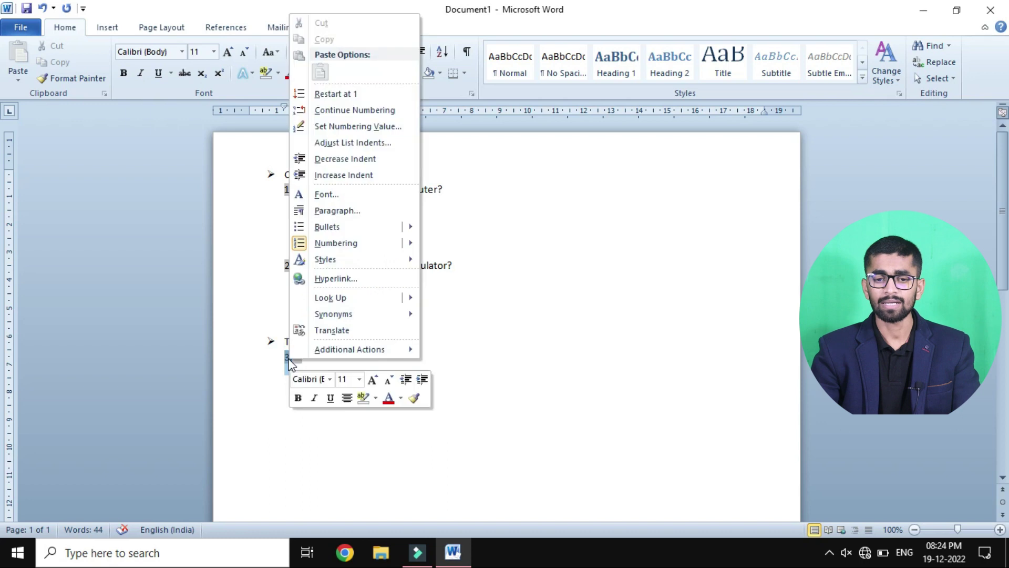
{"action": "left_click", "coordinate": [340, 93]}
Step: Enter "Aksdfkhaskjdhflkj" as the first question of the second section and apply the a. b. c. format to the line below
{"action": "type", "text": "aksdfkhaskjdhflkj"}
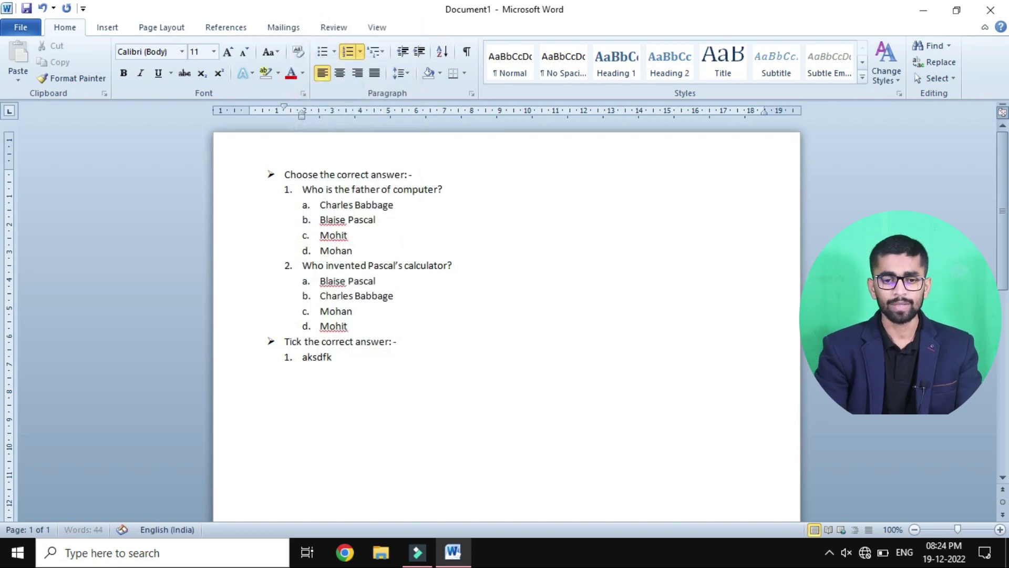
{"action": "key", "text": "Return"}
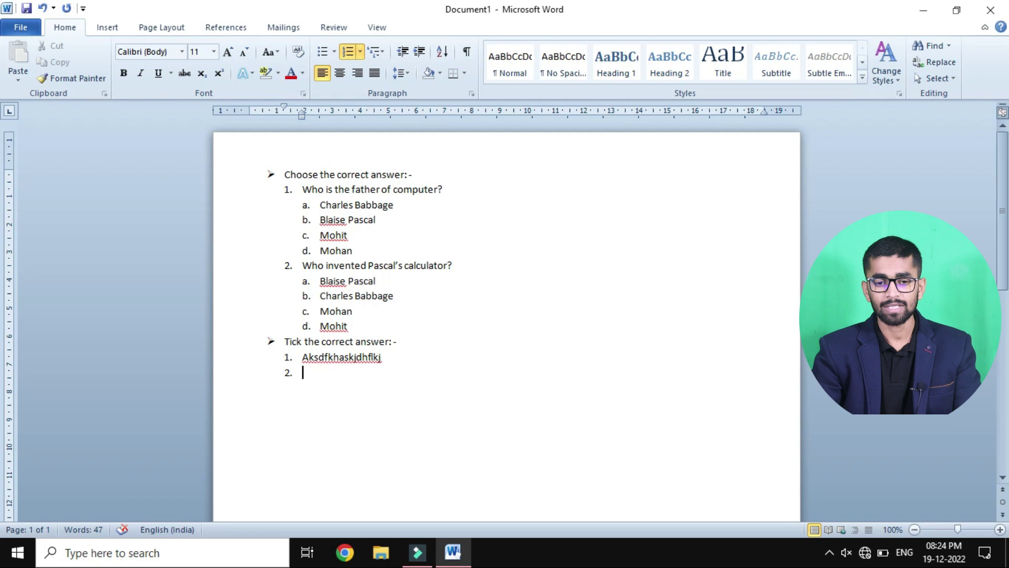
{"action": "key", "text": "BackSpace"}
{"action": "key", "text": "BackSpace"}
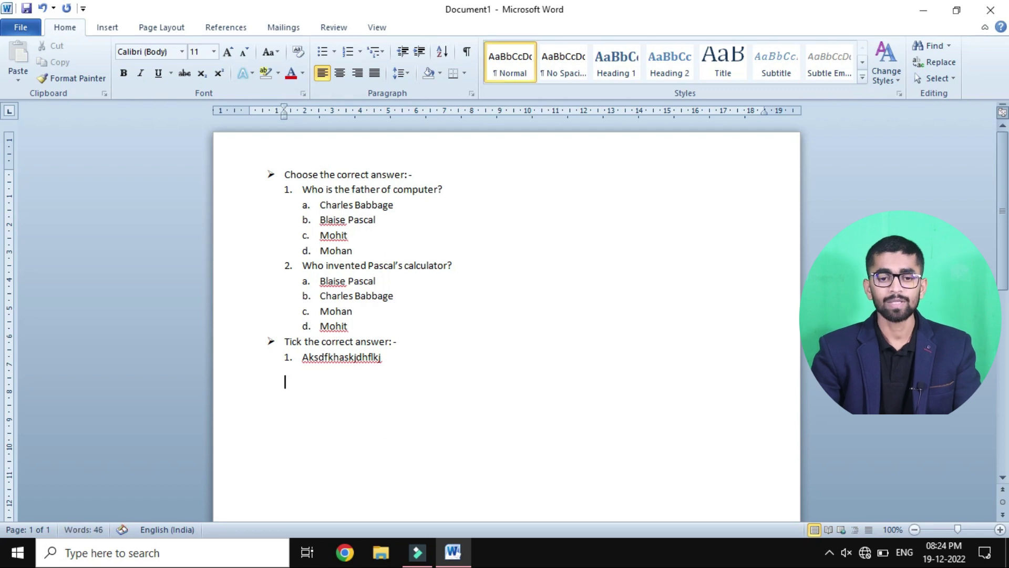
{"action": "left_click", "coordinate": [359, 51]}
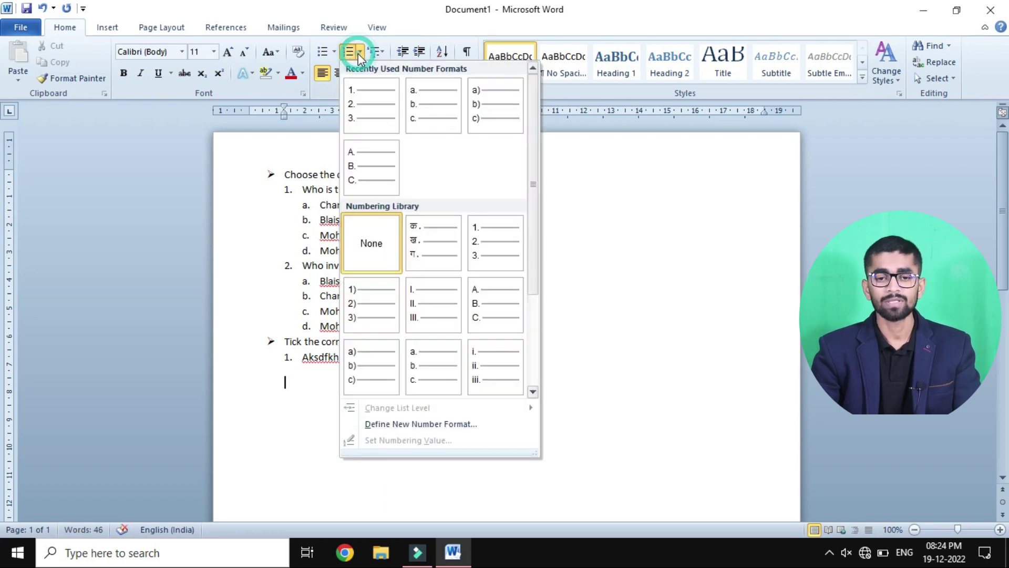
{"action": "left_click", "coordinate": [449, 106]}
Step: Enter "Asdf" as each of the four lettered options for the second section's first question
{"action": "type", "text": "asdf"}
{"action": "key", "text": "Return"}
{"action": "type", "text": "asdf"}
{"action": "key", "text": "Return"}
{"action": "type", "text": "asdf"}
{"action": "key", "text": "Return"}
{"action": "type", "text": "asdf"}
{"action": "key", "text": "Return"}
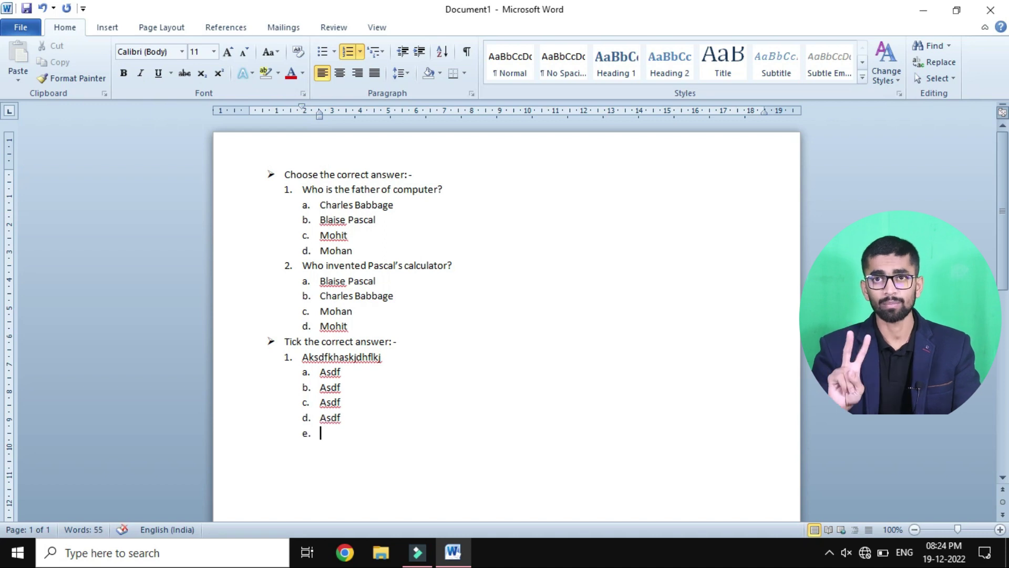
Step: Change the empty line below the last "Asdf" option to the 1. 2. 3. format and enter "Ajkshdfkj" as the section's second question
{"action": "key", "text": "Return"}
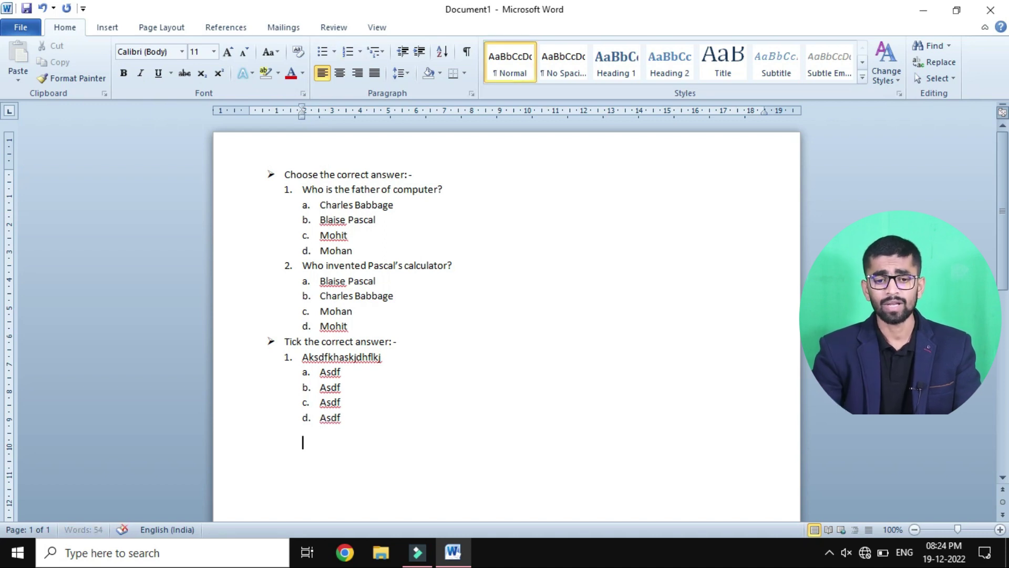
{"action": "key", "text": "ctrl+z"}
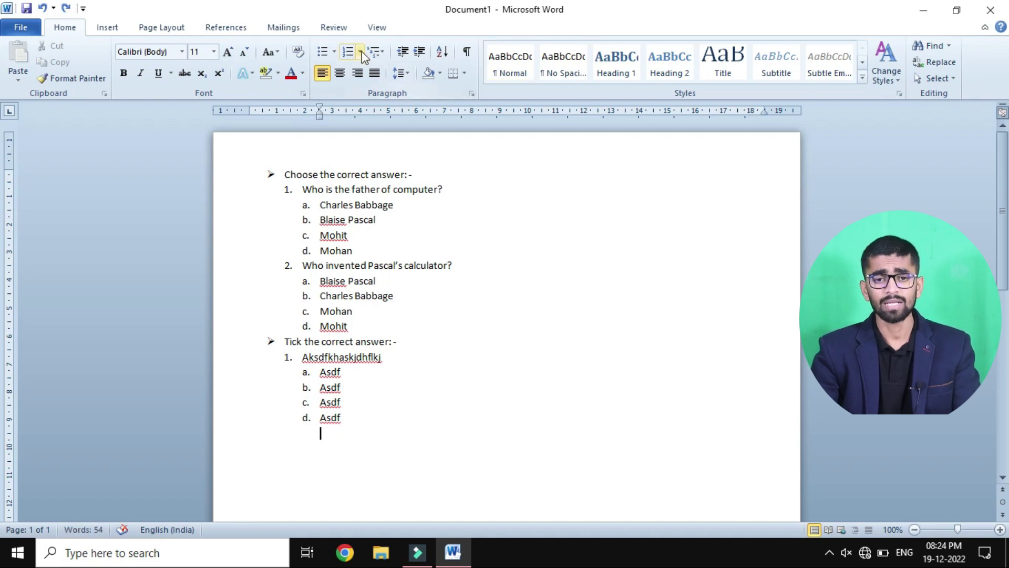
{"action": "left_click", "coordinate": [360, 51]}
{"action": "left_click", "coordinate": [430, 103]}
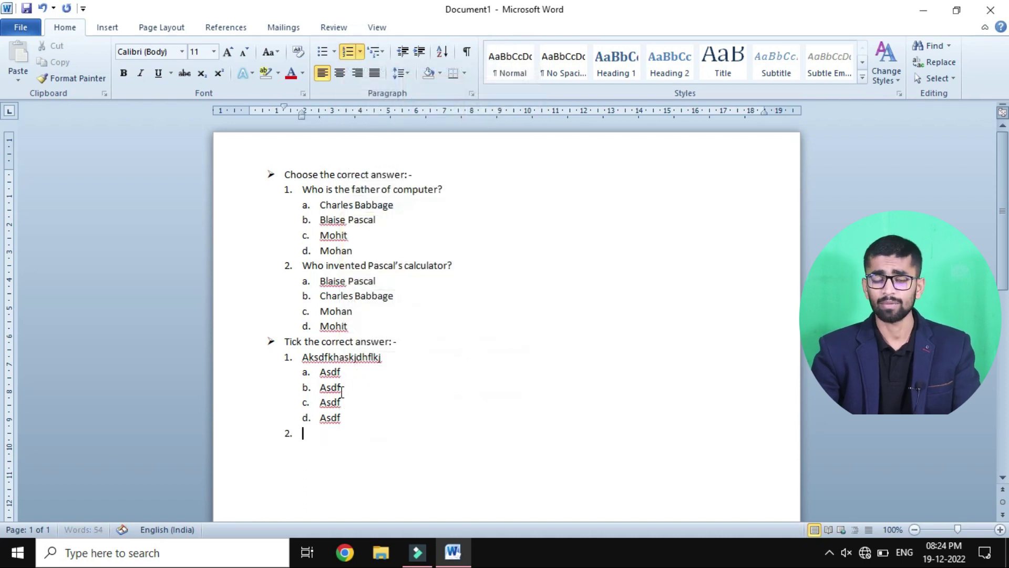
{"action": "type", "text": "ajkshdfkj"}
{"action": "key", "text": "Return"}
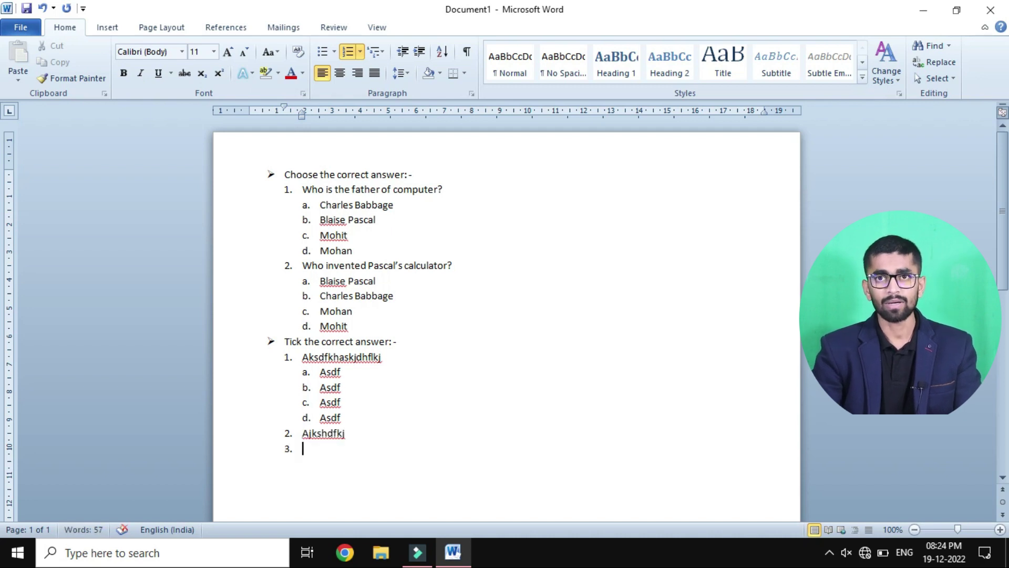
Step: Remove the number from the empty line below "Ajkshdfkj" and apply the a. b. c. numbering format
{"action": "key", "text": "BackSpace"}
{"action": "key", "text": "BackSpace"}
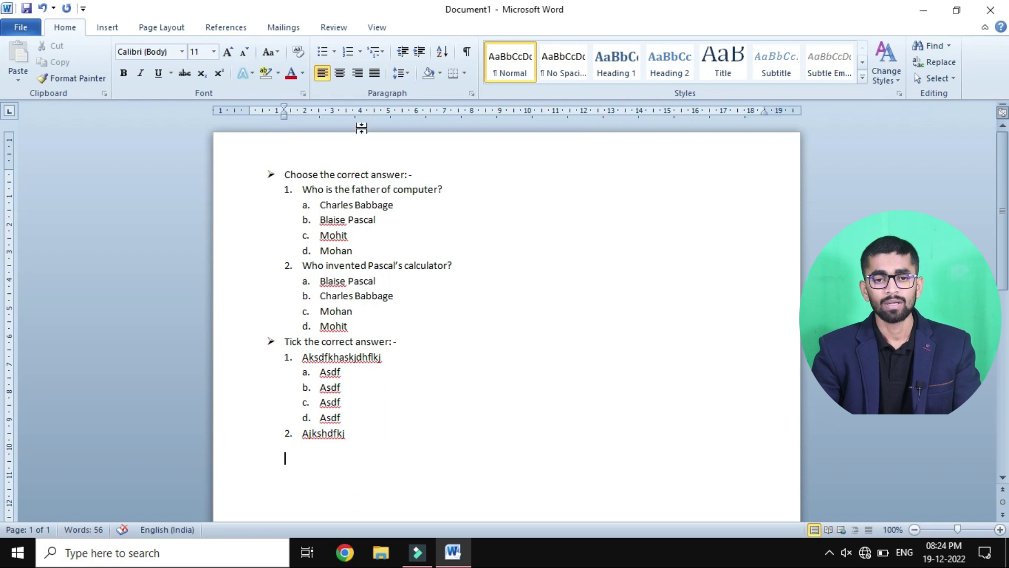
{"action": "left_click", "coordinate": [361, 52]}
{"action": "left_click", "coordinate": [428, 103]}
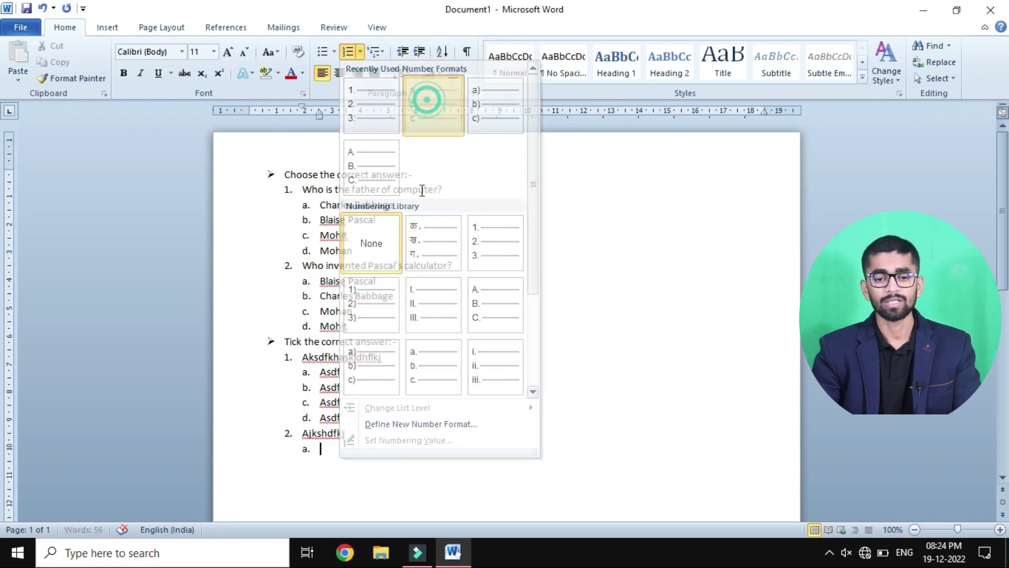
Step: Enter four lettered options for "Ajkshdfkj": "Asdf" three times and "asd" as option d
{"action": "type", "text": "asdf"}
{"action": "key", "text": "Return"}
{"action": "type", "text": "asdf"}
{"action": "key", "text": "Return"}
{"action": "type", "text": "asdf"}
{"action": "key", "text": "Return"}
{"action": "type", "text": "asd"}
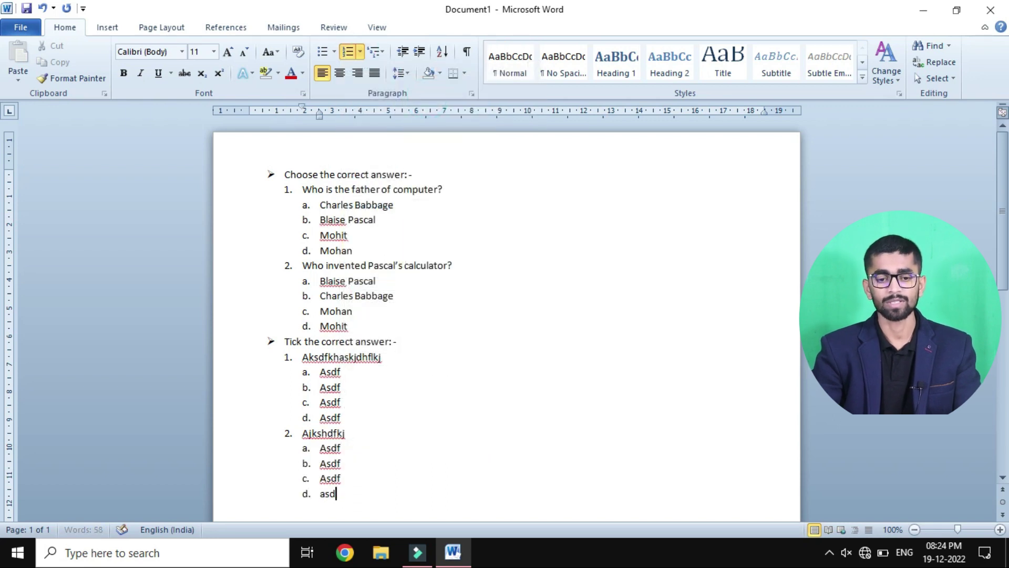
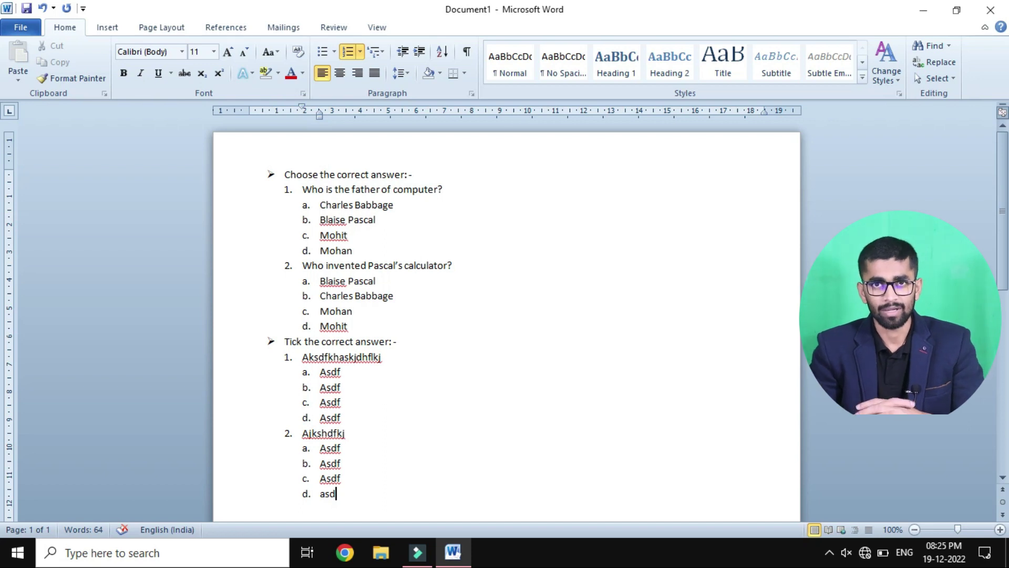
Step: Delete the entire question sheet and shade the empty paragraph with a light red theme color
{"action": "key", "text": "ctrl+a"}
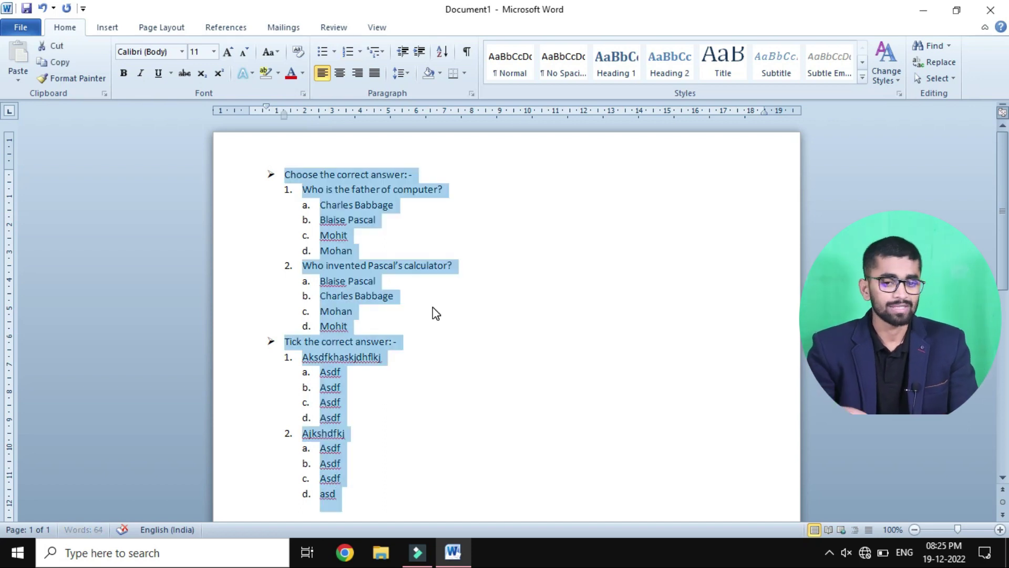
{"action": "key", "text": "BackSpace"}
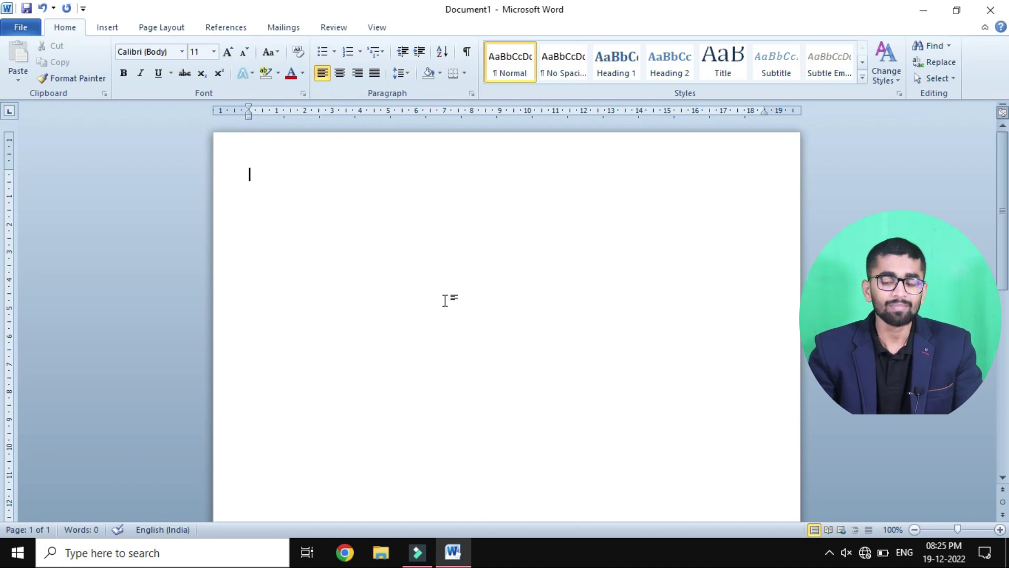
{"action": "left_click", "coordinate": [441, 74]}
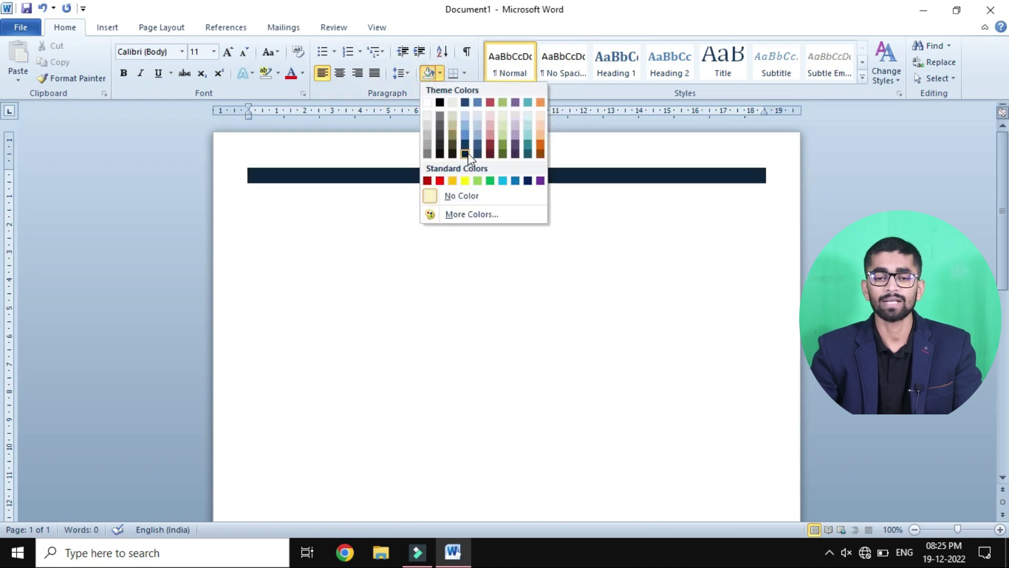
{"action": "left_click", "coordinate": [491, 133]}
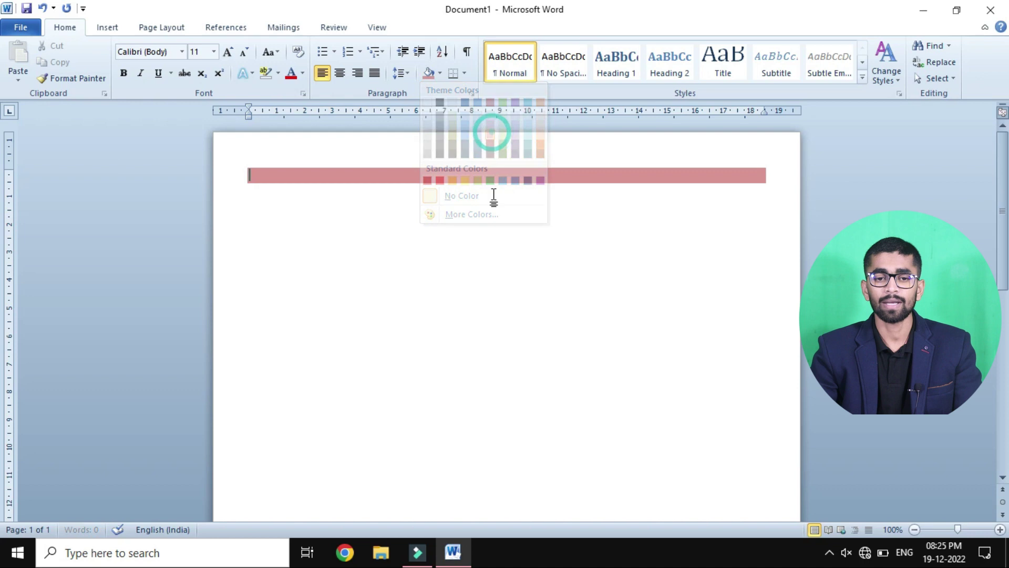
Step: Raise the font size to 36 and fill the shaded paragraph with random filler text running onto a third line
{"action": "key", "text": "ctrl+shift+period"}
{"action": "key", "text": "ctrl+shift+period"}
{"action": "key", "text": "ctrl+shift+period"}
{"action": "key", "text": "ctrl+shift+period"}
{"action": "key", "text": "ctrl+shift+period"}
{"action": "key", "text": "ctrl+shift+period"}
{"action": "key", "text": "ctrl+shift+period"}
{"action": "key", "text": "ctrl+shift+period"}
{"action": "key", "text": "ctrl+shift+period"}
{"action": "type", "text": "laksdf"}
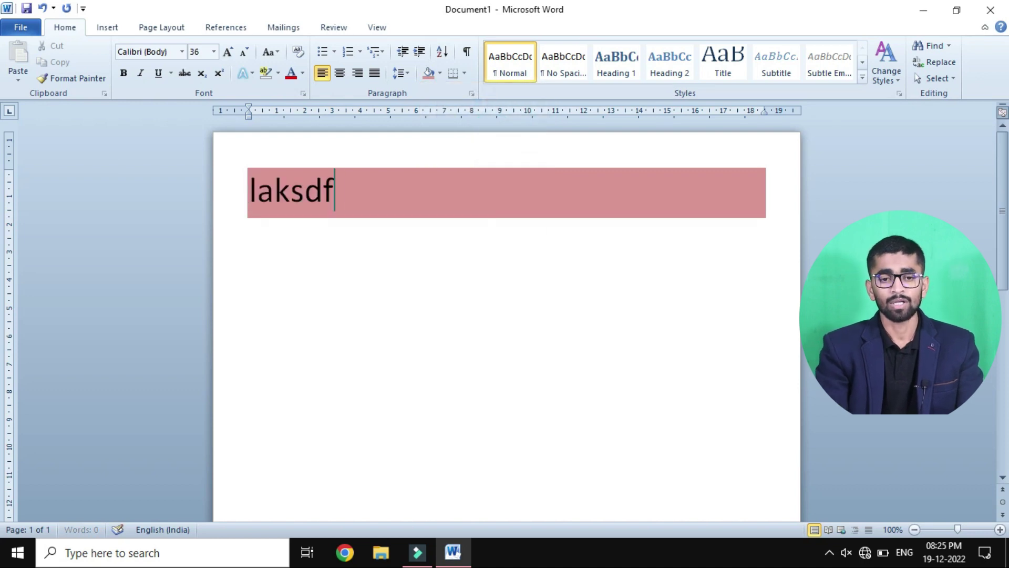
{"action": "type", "text": "l aksdjf;l as;dkflj akdljff lksdjf "}
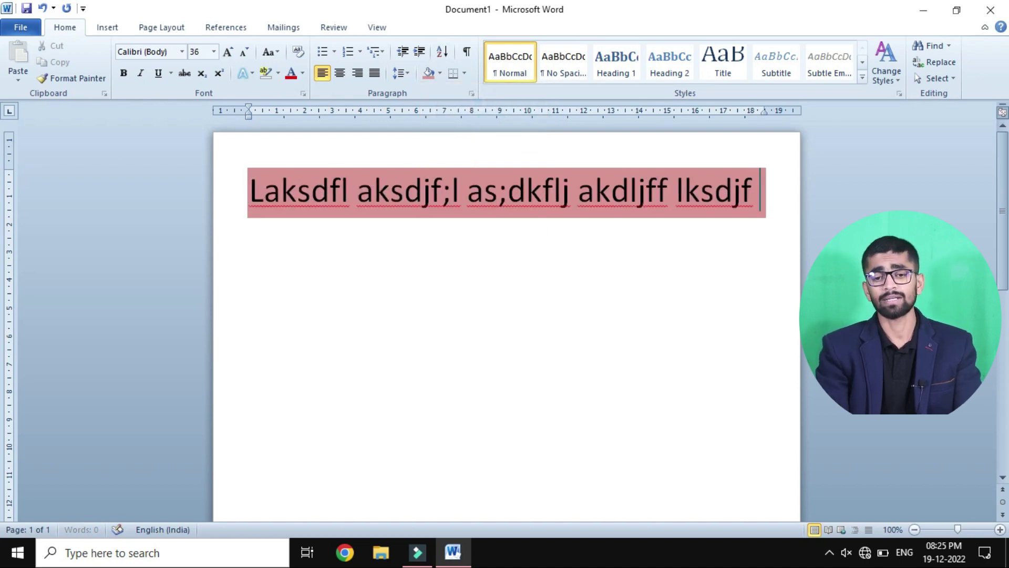
{"action": "type", "text": "lkdsfjlkasdjflkj adslkfja;lkdfj lk;dsajf lsadjf l"}
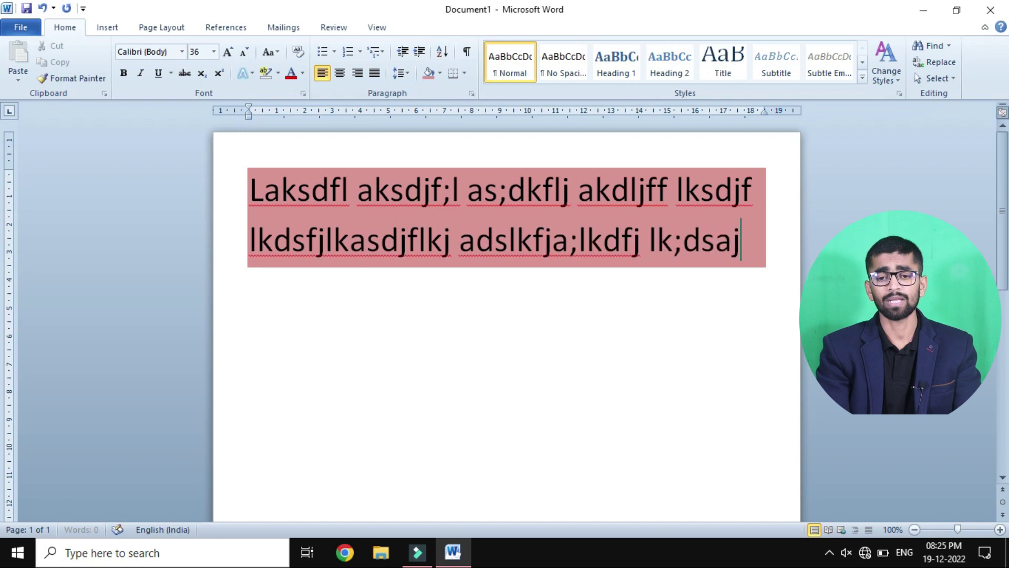
Step: Remove the paragraph's shading with No Color and delete all the filler text
{"action": "left_click", "coordinate": [440, 73]}
{"action": "left_click", "coordinate": [453, 196]}
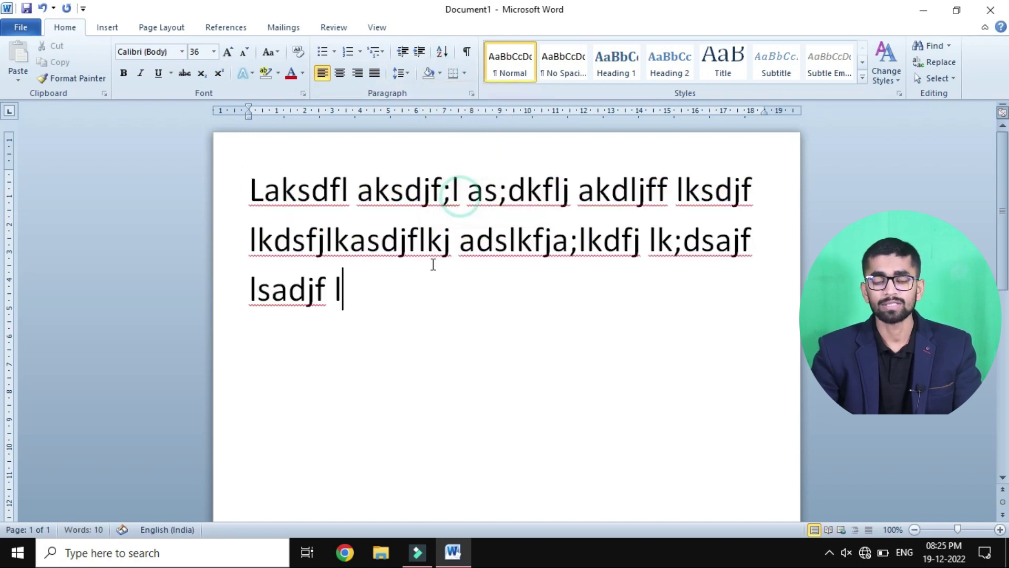
{"action": "key", "text": "ctrl+a"}
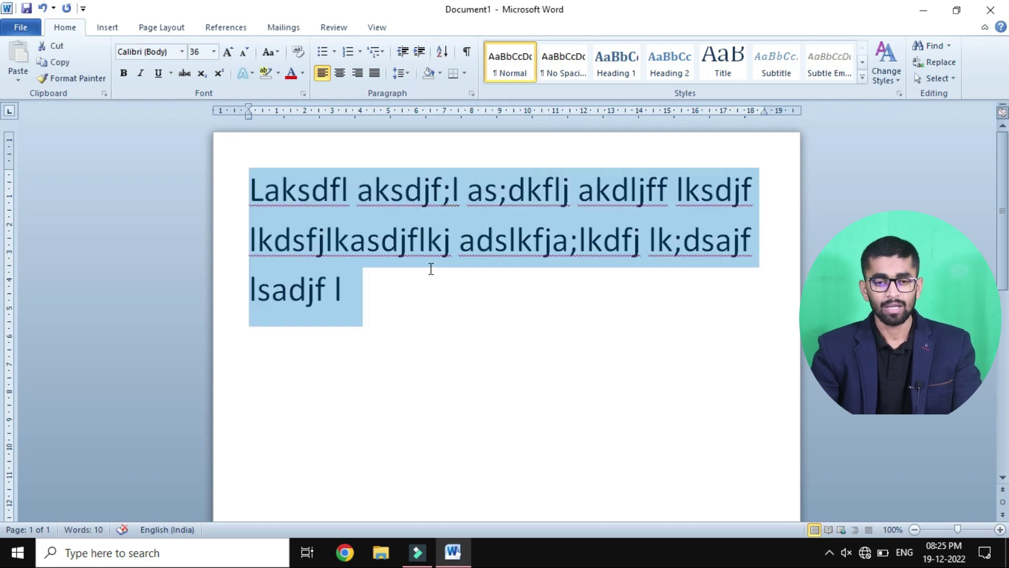
{"action": "key", "text": "BackSpace"}
Step: Generate sample paragraphs in the empty document with =rand()
{"action": "type", "text": "="}
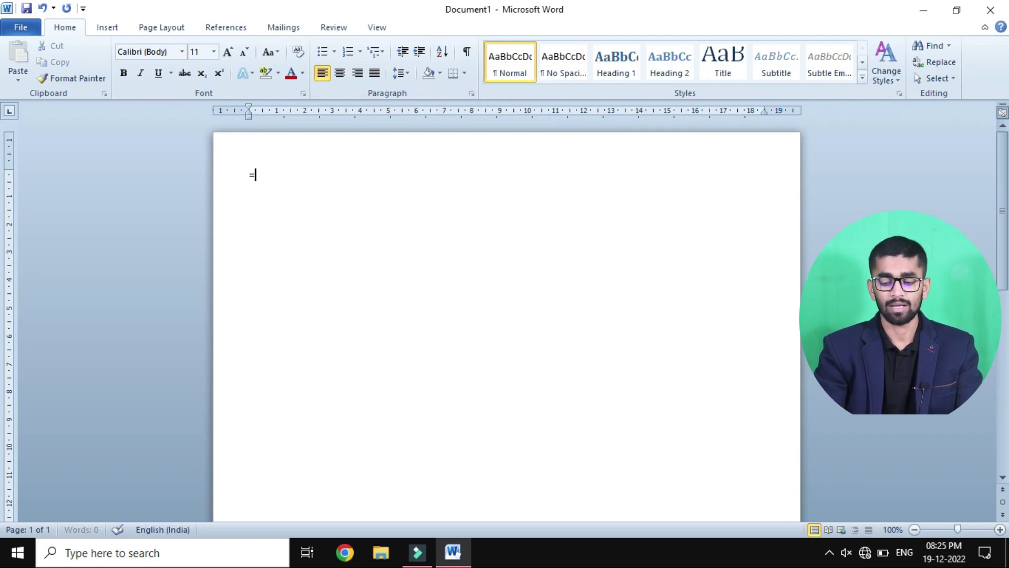
{"action": "type", "text": "rand()"}
{"action": "key", "text": "Return"}
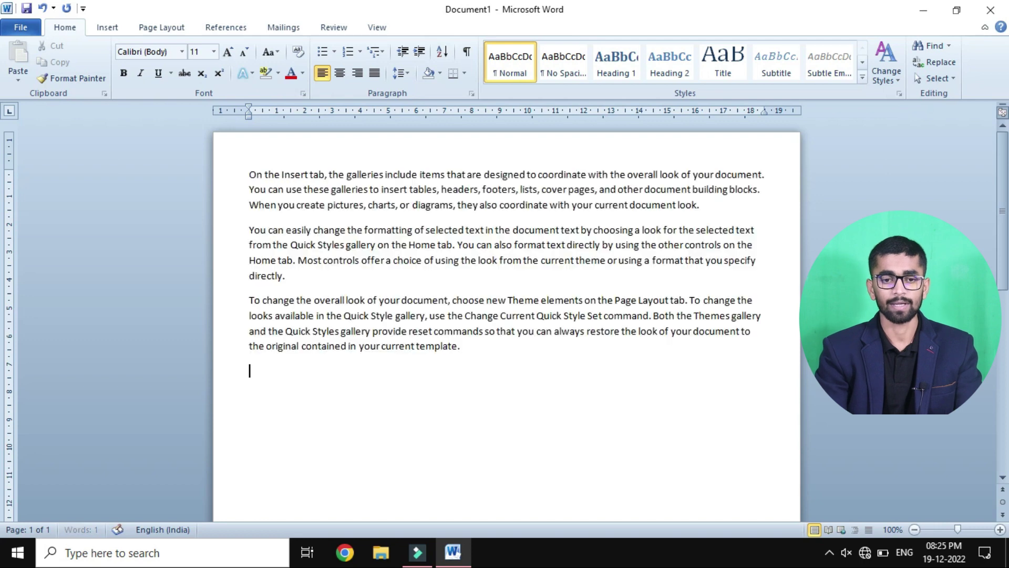
Step: Shade the words "these galleries to insert" in the first paragraph with a light purple theme color
{"action": "left_click_drag", "start_coordinate": [410, 190], "coordinate": [304, 190]}
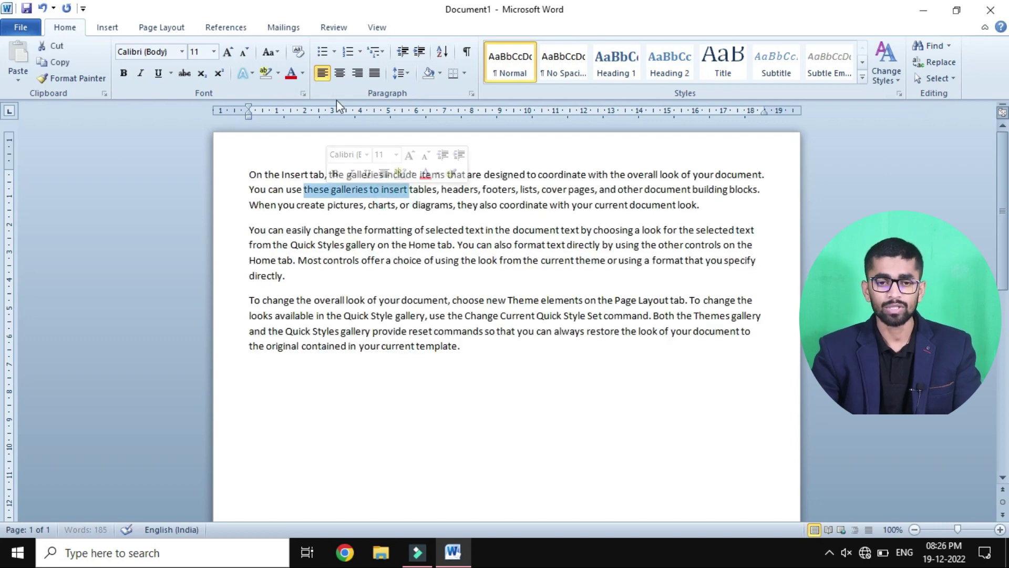
{"action": "left_click", "coordinate": [439, 75]}
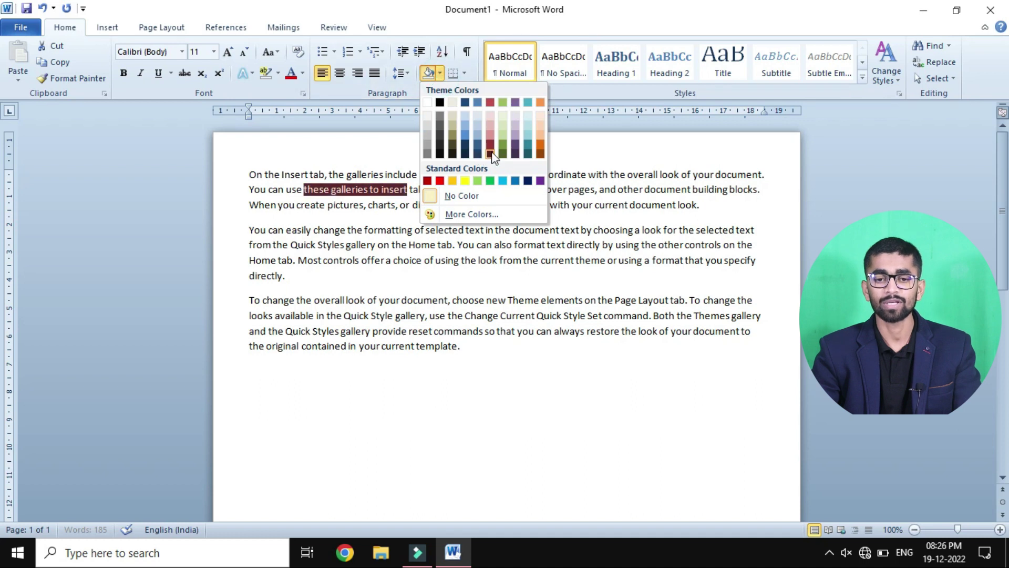
{"action": "left_click", "coordinate": [516, 134]}
Step: Insert a long run of random filler text directly after "insert" in the first paragraph
{"action": "left_click", "coordinate": [411, 188]}
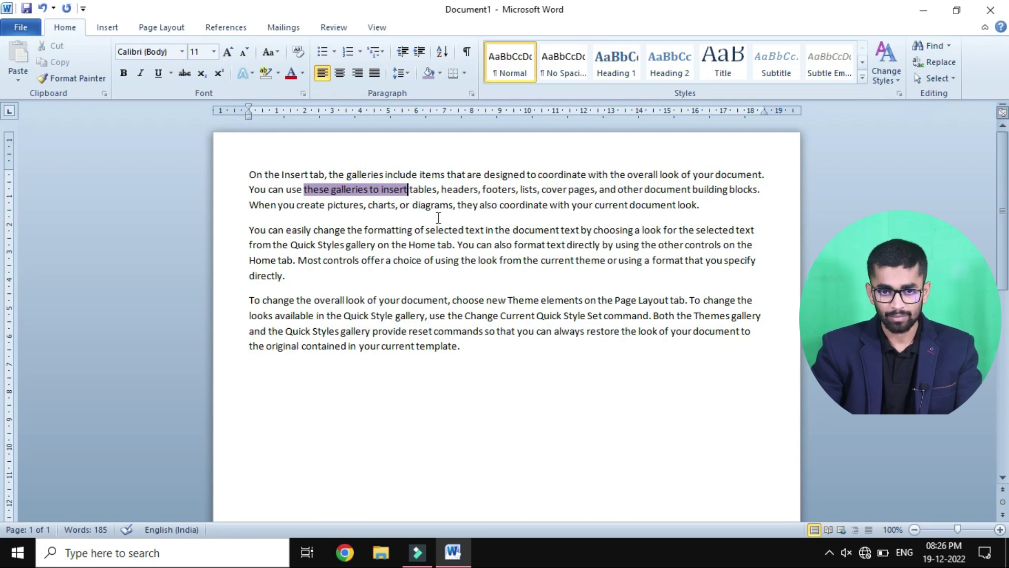
{"action": "type", "text": "alkdskjasd;klfjl;akdsjf;lkjd;lkfjl;kasjdf;lkjads;klfj;lkasdjfl;kjsad;klfj;lkasdjf;l"}
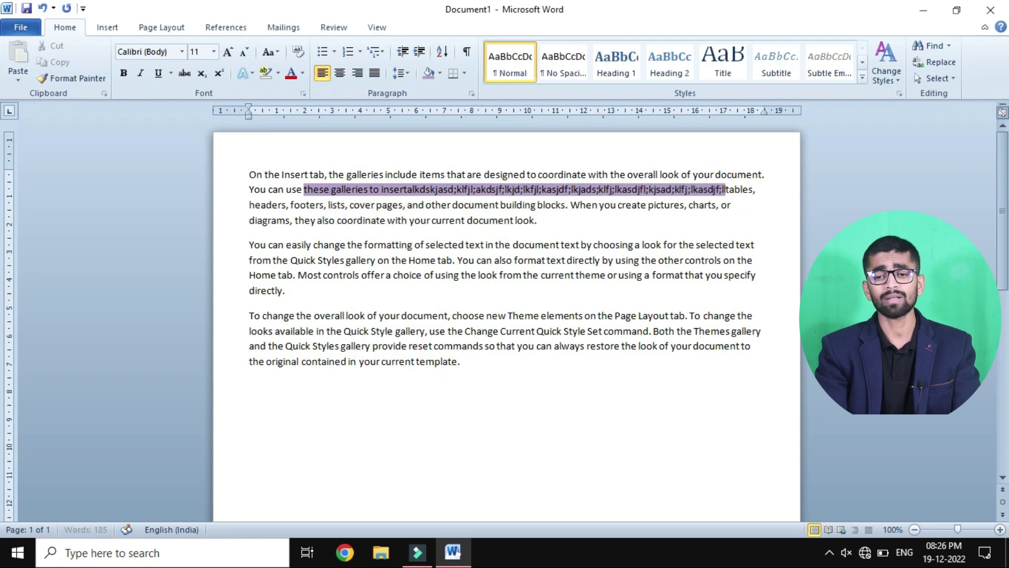
{"action": "type", "text": "kjd;l;laskdfl;ksadf;kalksdjf;lkjlkasd alkdjf klasdj lk;sadj ;lasdjf"}
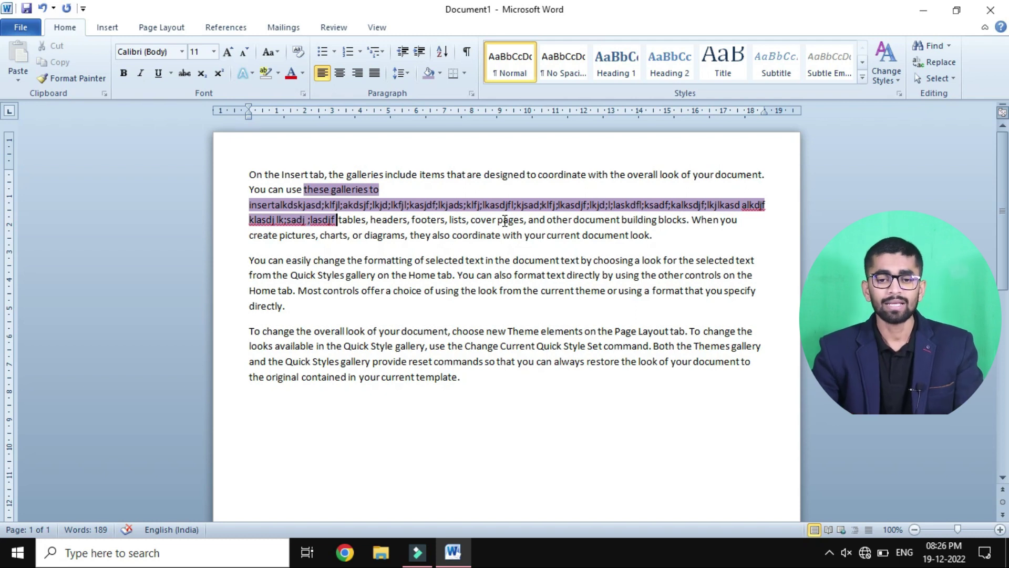
Step: Shade the whole second paragraph with the standard orange color
{"action": "left_click_drag", "start_coordinate": [342, 304], "coordinate": [251, 260]}
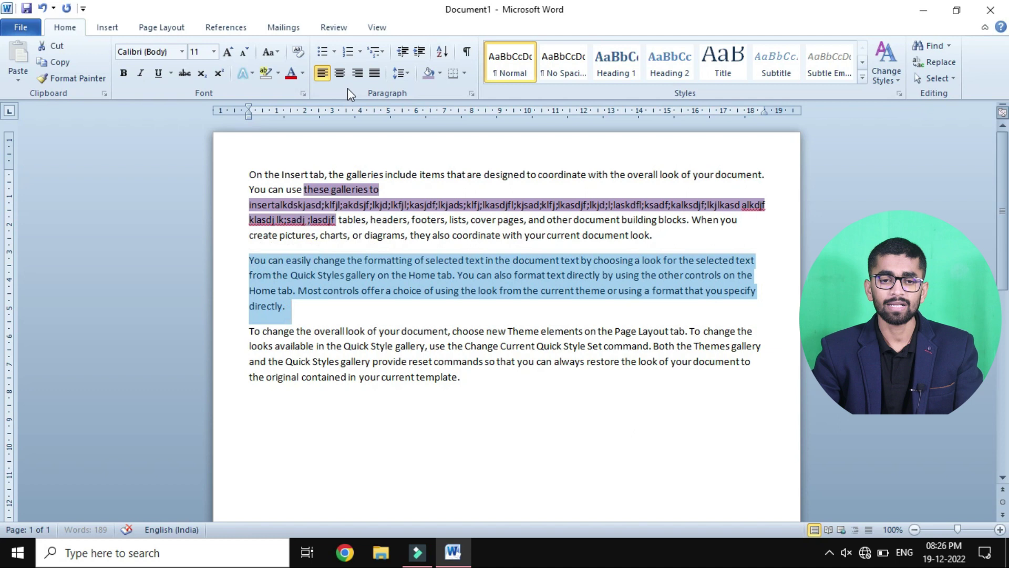
{"action": "left_click", "coordinate": [440, 73]}
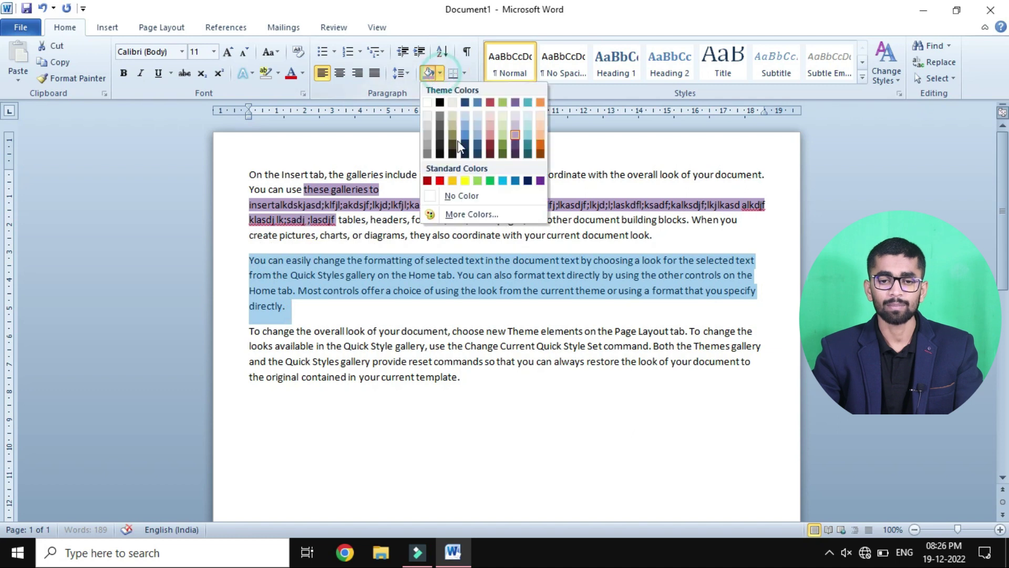
{"action": "left_click", "coordinate": [451, 180]}
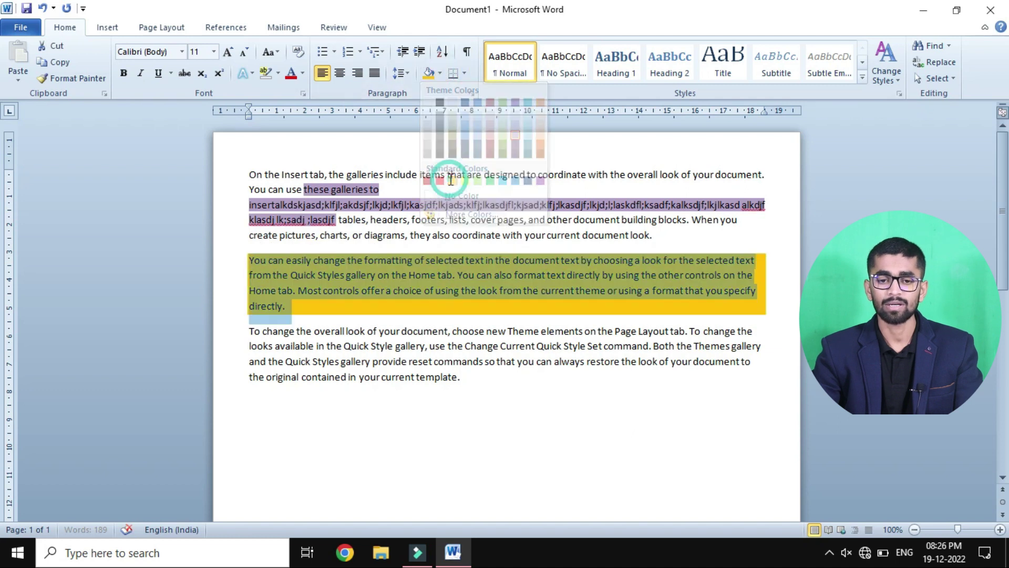
Step: Highlight the word "choice" in the second paragraph in red
{"action": "left_click", "coordinate": [413, 291]}
{"action": "left_click_drag", "start_coordinate": [421, 292], "coordinate": [396, 292]}
{"action": "left_click", "coordinate": [278, 74]}
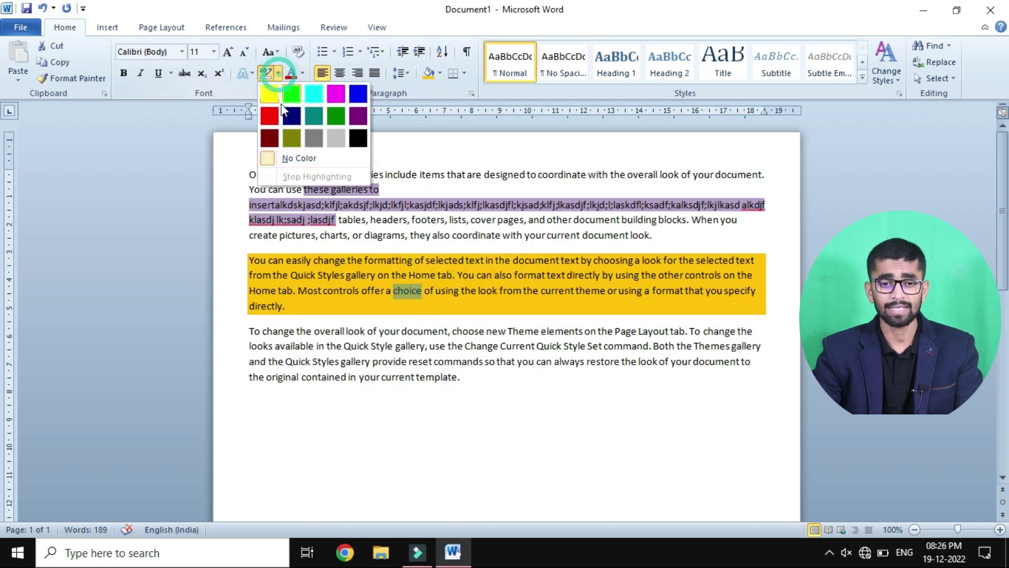
{"action": "left_click", "coordinate": [271, 118]}
{"action": "left_click", "coordinate": [446, 292]}
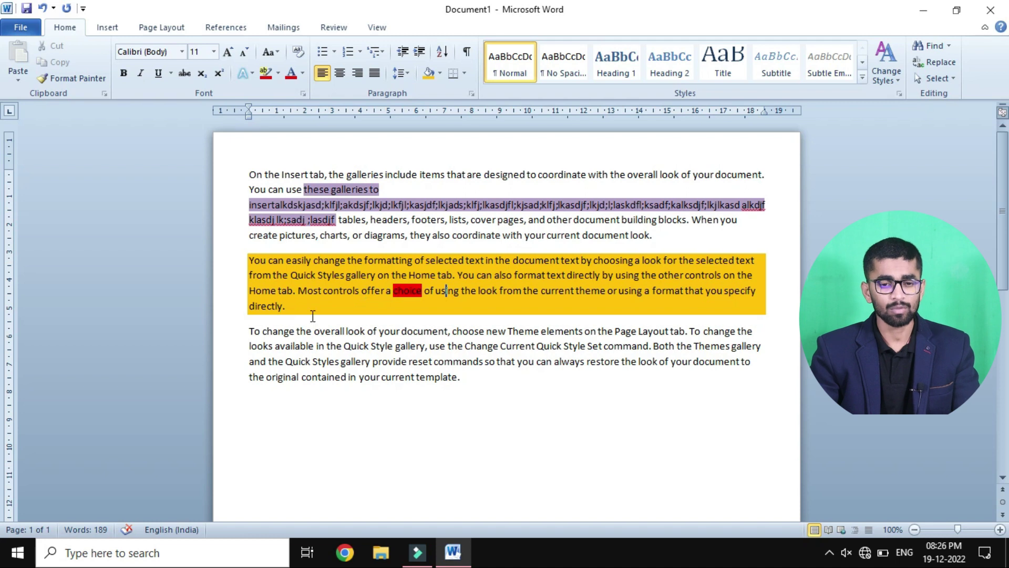
Step: Clear the formatting of the entire document text to remove the shading
{"action": "key", "text": "ctrl+a"}
{"action": "left_click", "coordinate": [301, 50]}
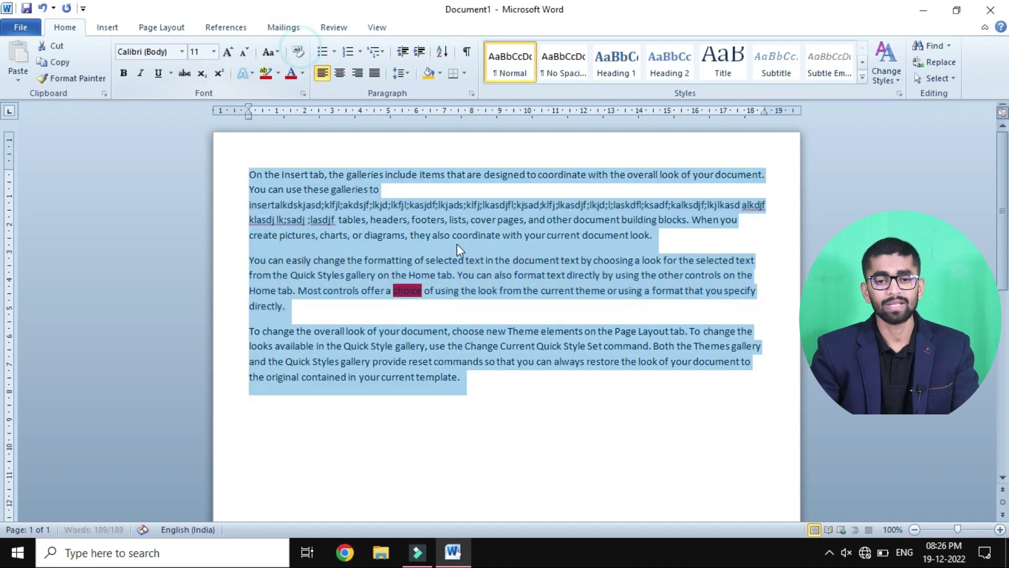
{"action": "left_click", "coordinate": [499, 291]}
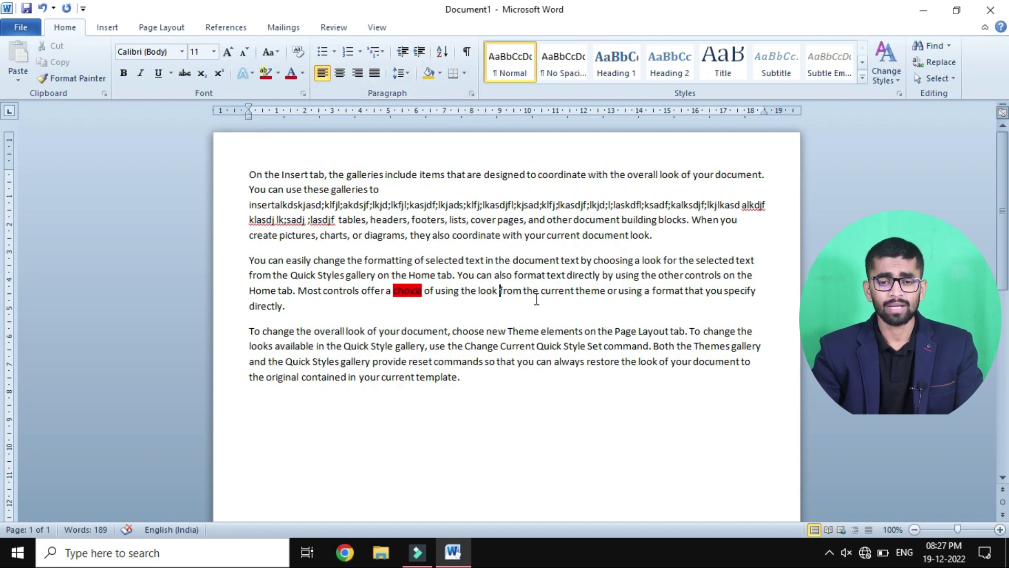
Step: Apply a bottom border to the last paragraph
{"action": "left_click", "coordinate": [444, 332]}
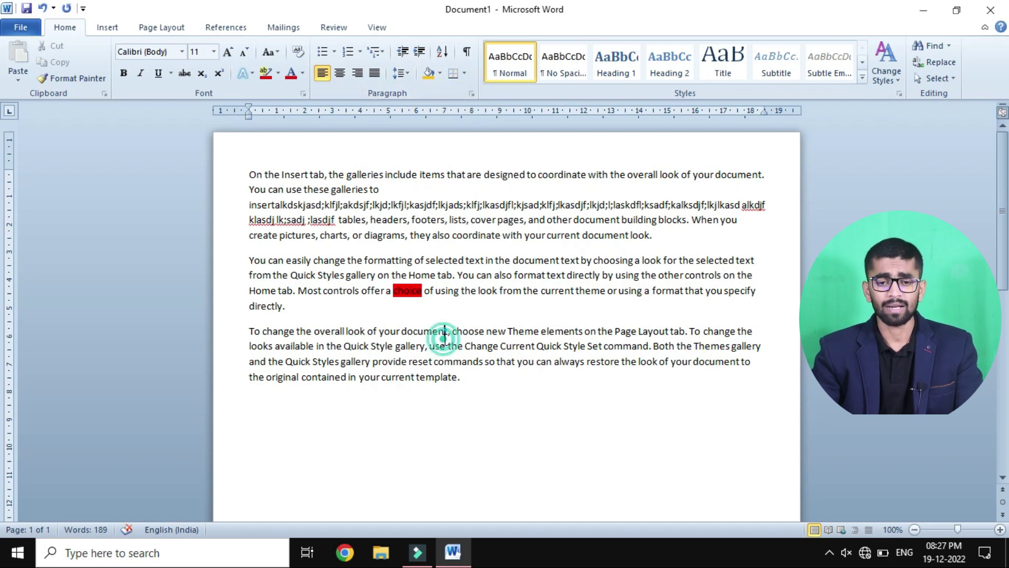
{"action": "left_click", "coordinate": [463, 74]}
{"action": "left_click", "coordinate": [436, 204]}
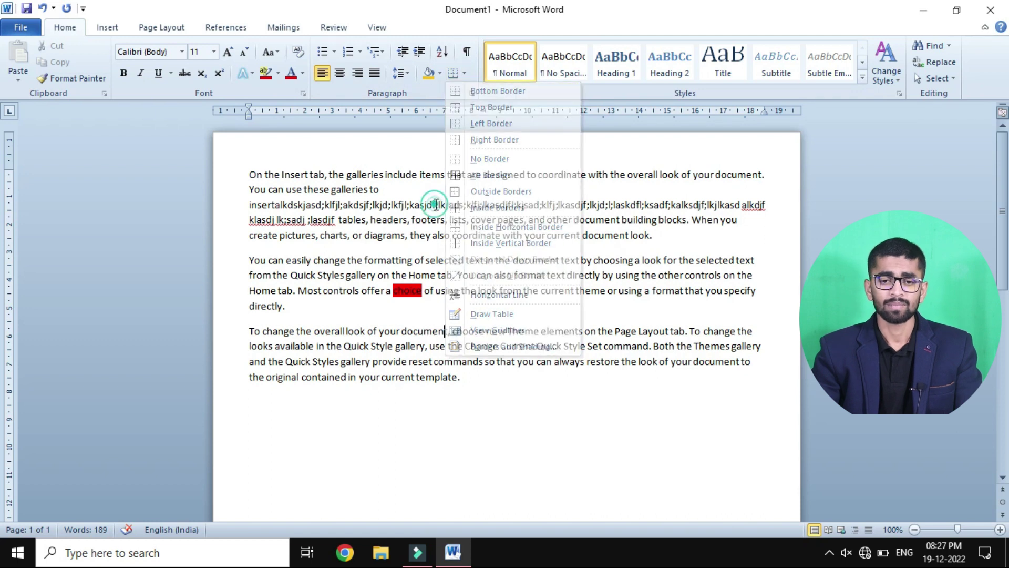
{"action": "left_click", "coordinate": [463, 74]}
{"action": "left_click", "coordinate": [472, 90]}
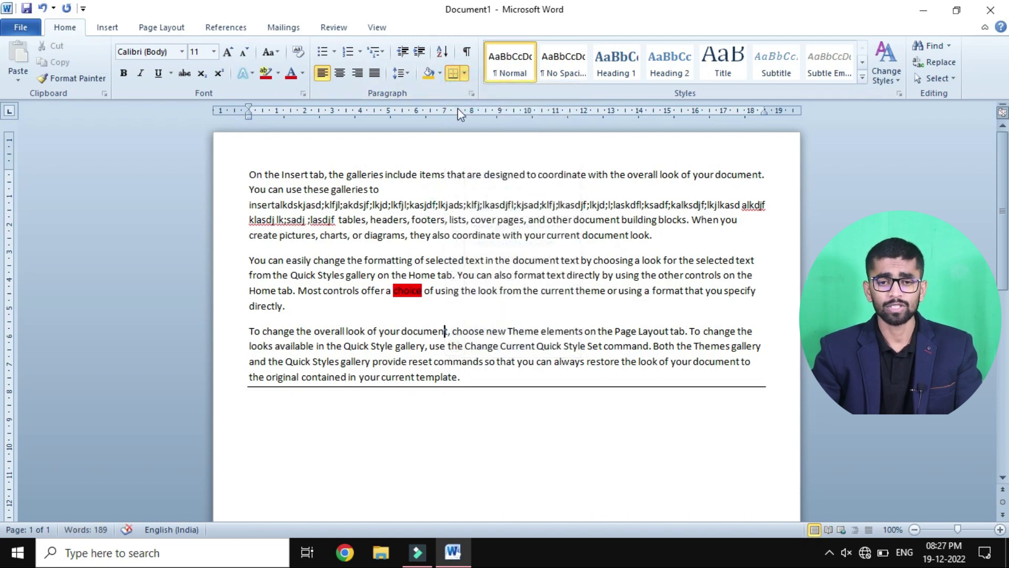
Step: Add a top border to the last paragraph and undo both border changes
{"action": "left_click", "coordinate": [465, 76]}
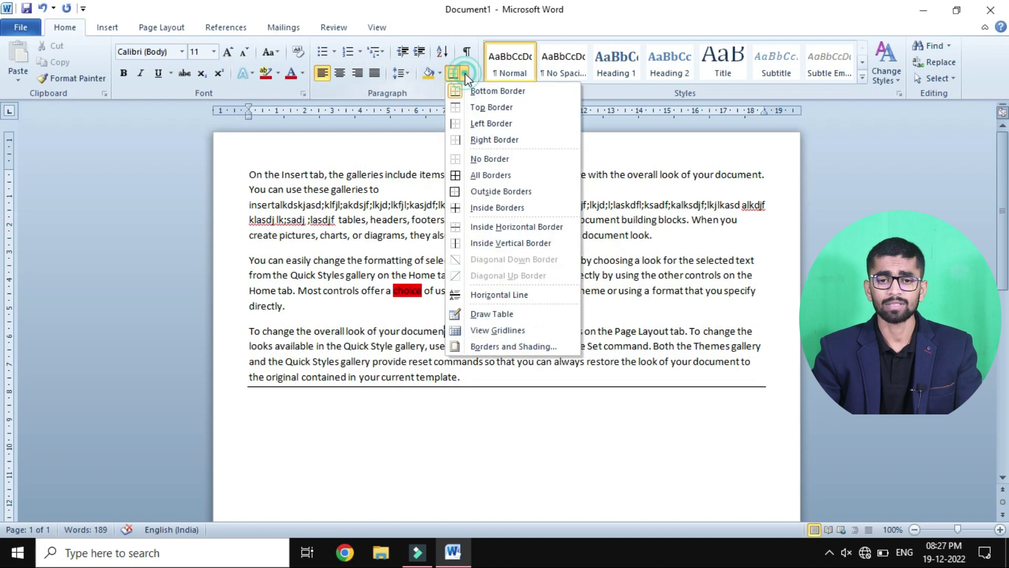
{"action": "left_click", "coordinate": [470, 105]}
{"action": "key", "text": "ctrl+z"}
{"action": "key", "text": "ctrl+z"}
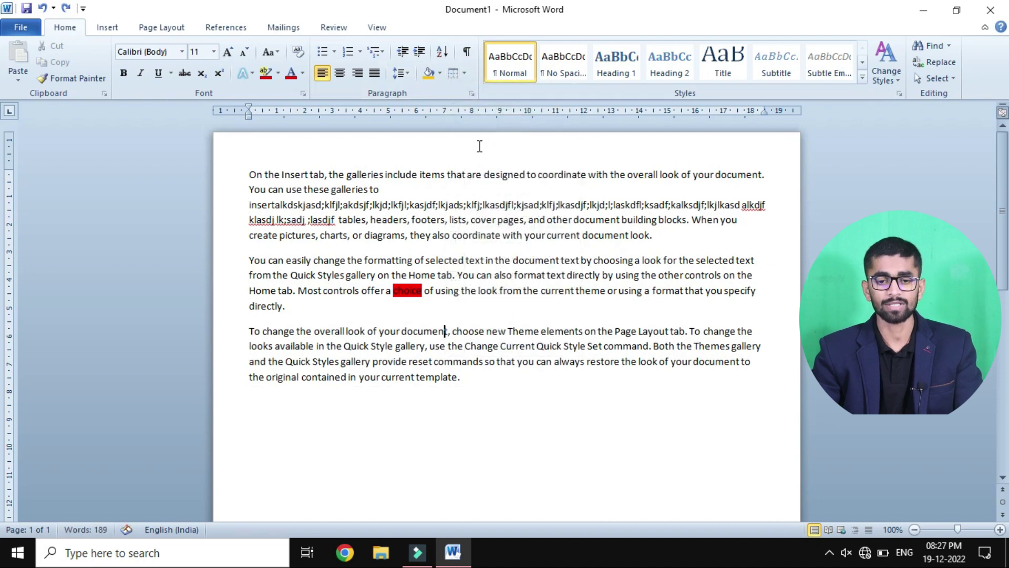
Step: Add top, left and right borders to the last paragraph and remove them again with No Border
{"action": "left_click", "coordinate": [466, 76]}
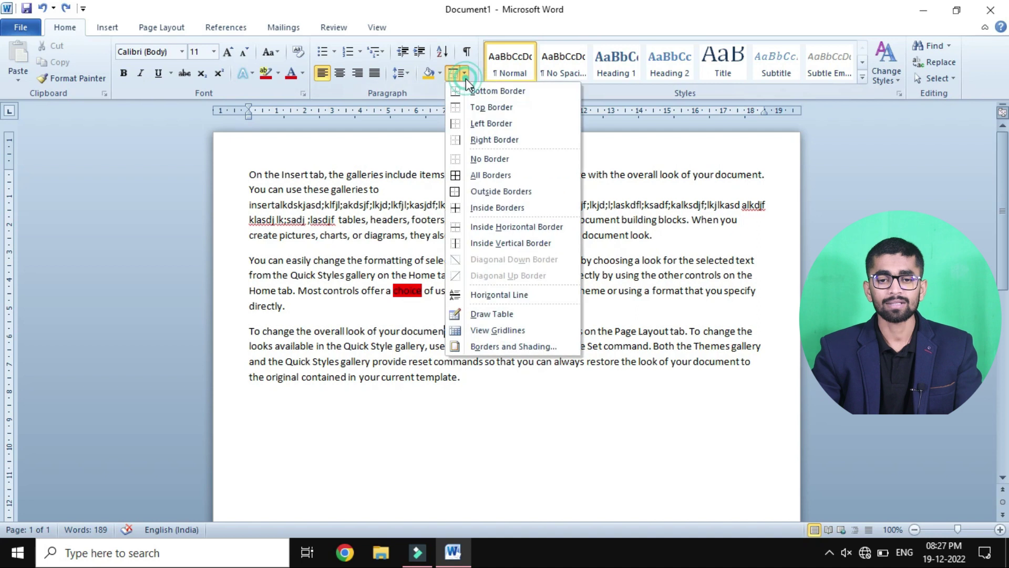
{"action": "left_click", "coordinate": [474, 105]}
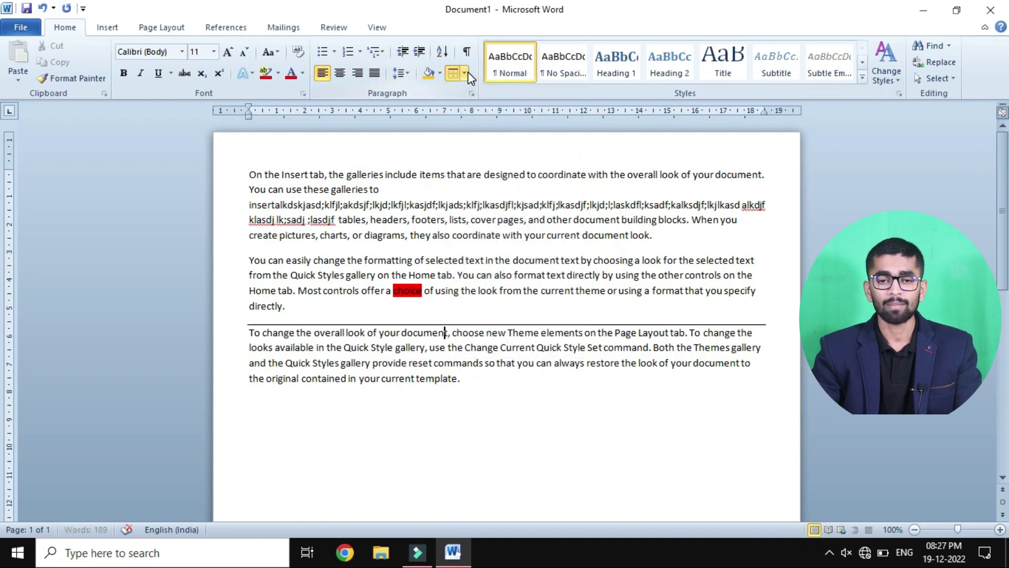
{"action": "left_click", "coordinate": [466, 75]}
{"action": "left_click", "coordinate": [481, 120]}
{"action": "left_click", "coordinate": [461, 76]}
{"action": "left_click", "coordinate": [488, 137]}
{"action": "left_click", "coordinate": [466, 75]}
{"action": "left_click", "coordinate": [490, 154]}
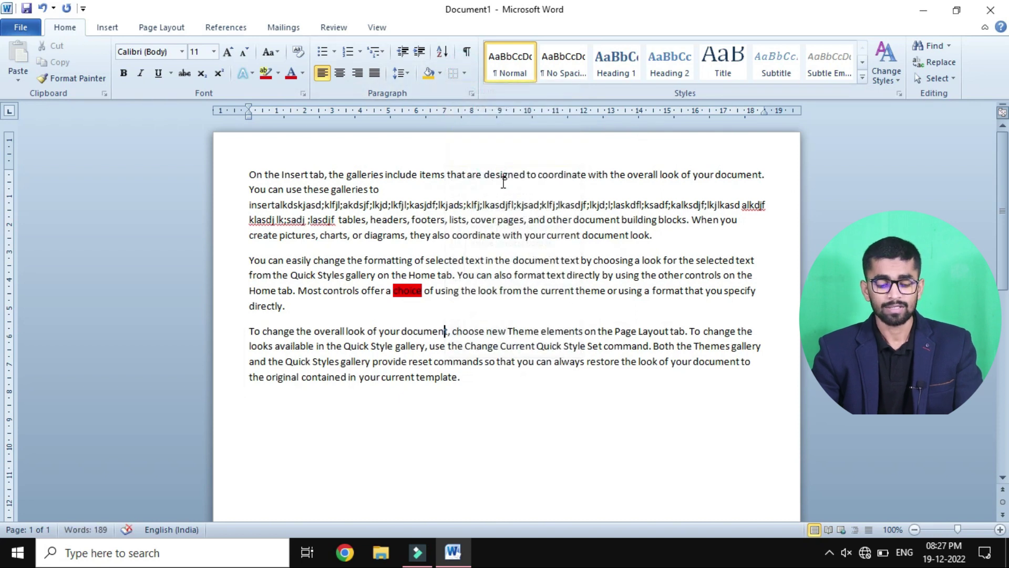
Step: Apply a top border to the entire document text and remove it again with No Border
{"action": "key", "text": "ctrl+a"}
{"action": "left_click", "coordinate": [464, 73]}
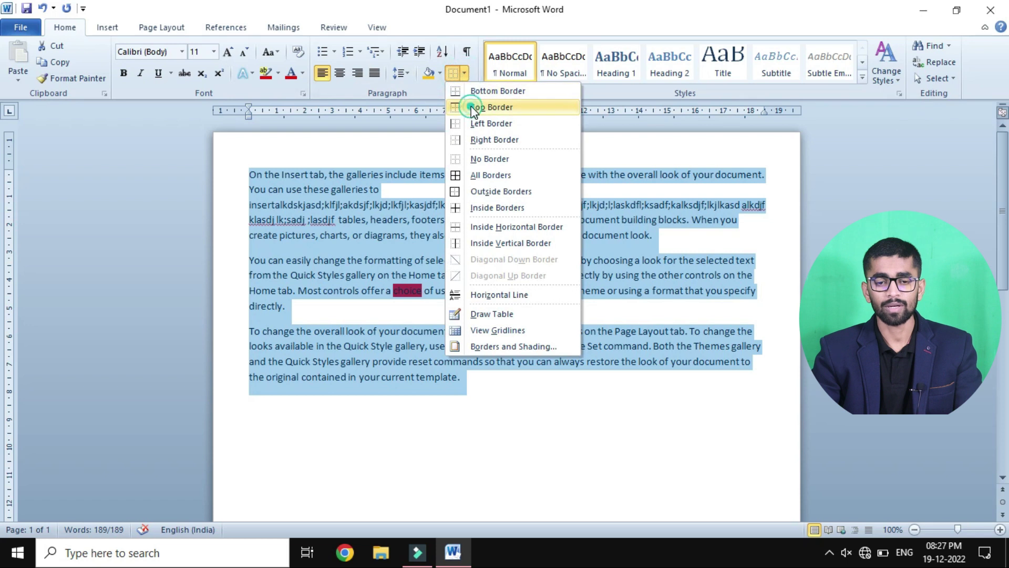
{"action": "left_click", "coordinate": [472, 107]}
{"action": "left_click", "coordinate": [475, 206]}
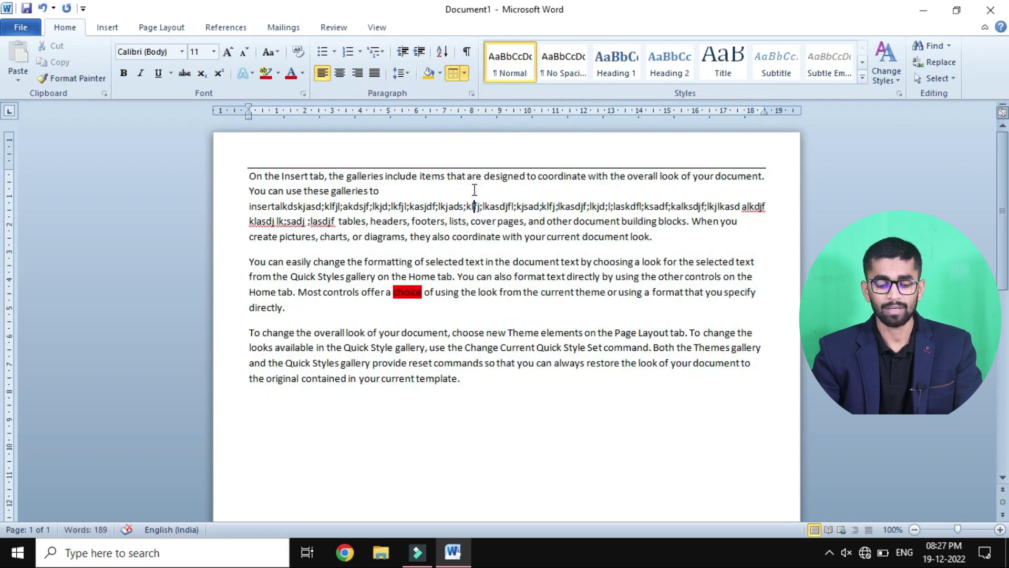
{"action": "key", "text": "ctrl+a"}
{"action": "left_click", "coordinate": [464, 73]}
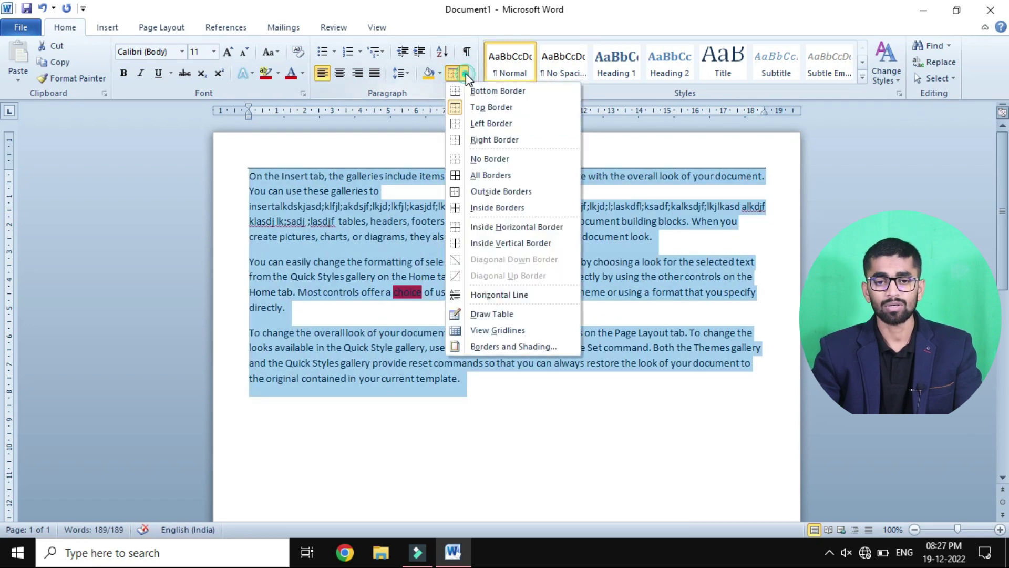
{"action": "left_click", "coordinate": [486, 158]}
{"action": "left_click", "coordinate": [498, 220]}
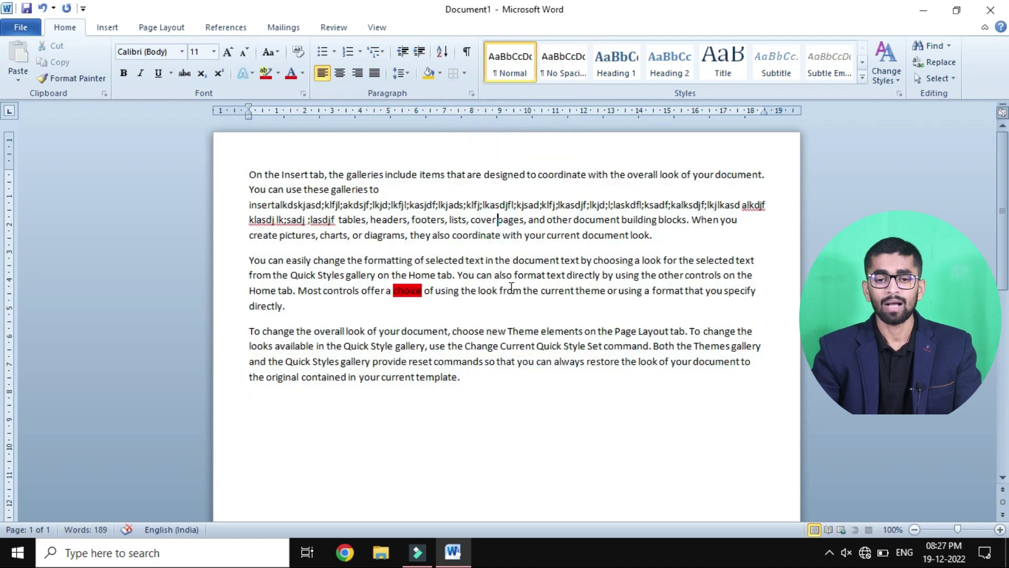
Step: Apply All Borders to the last paragraph and undo it, and do the same with Outside Borders
{"action": "left_click", "coordinate": [501, 342]}
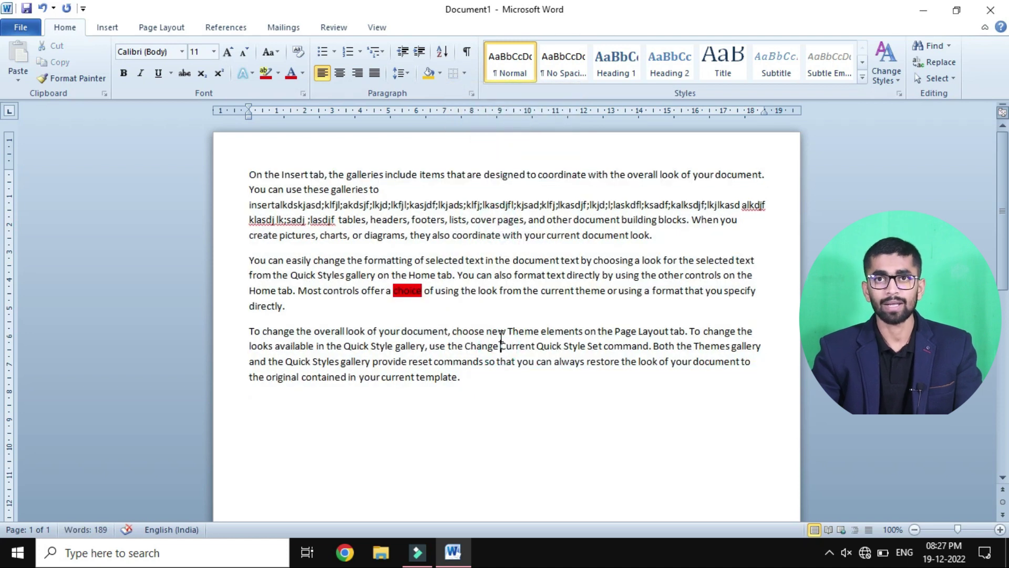
{"action": "left_click", "coordinate": [466, 74]}
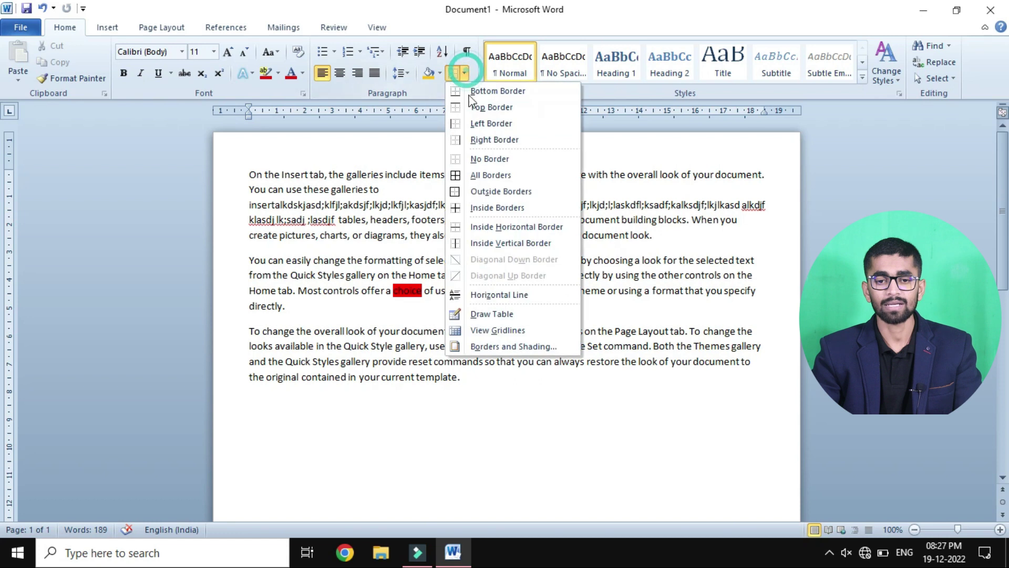
{"action": "left_click", "coordinate": [494, 178]}
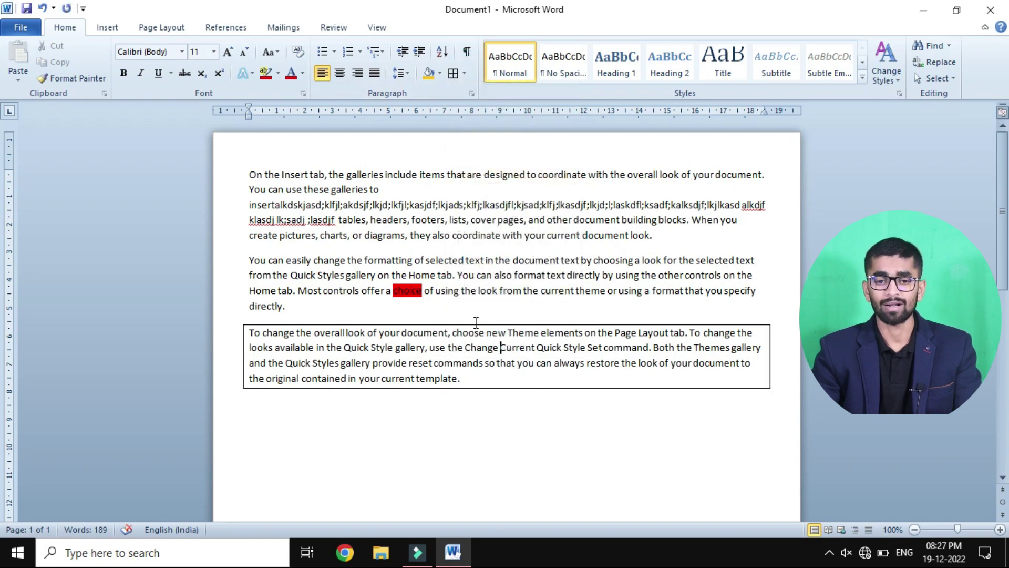
{"action": "key", "text": "ctrl+z"}
{"action": "left_click", "coordinate": [465, 73]}
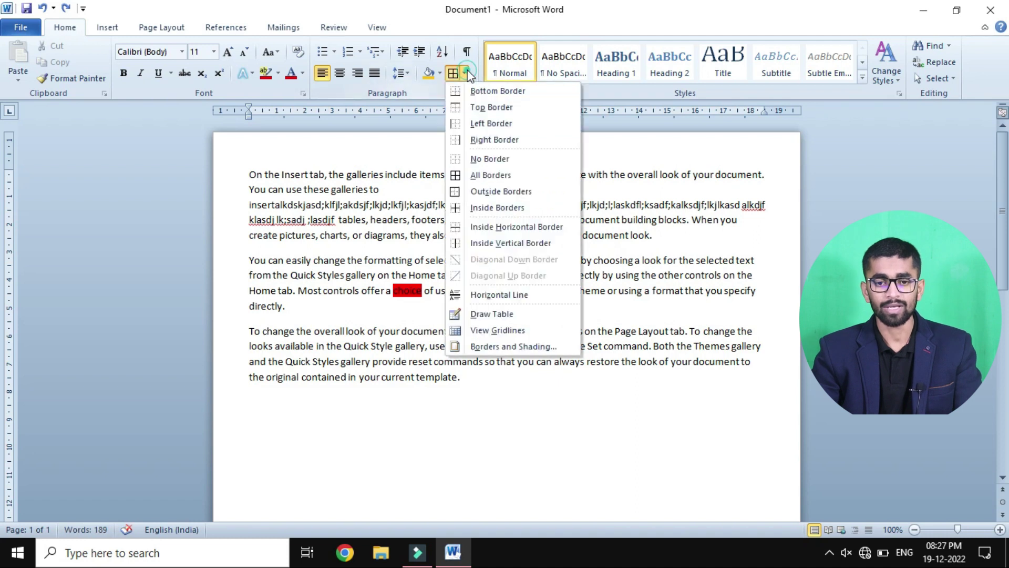
{"action": "left_click", "coordinate": [494, 191]}
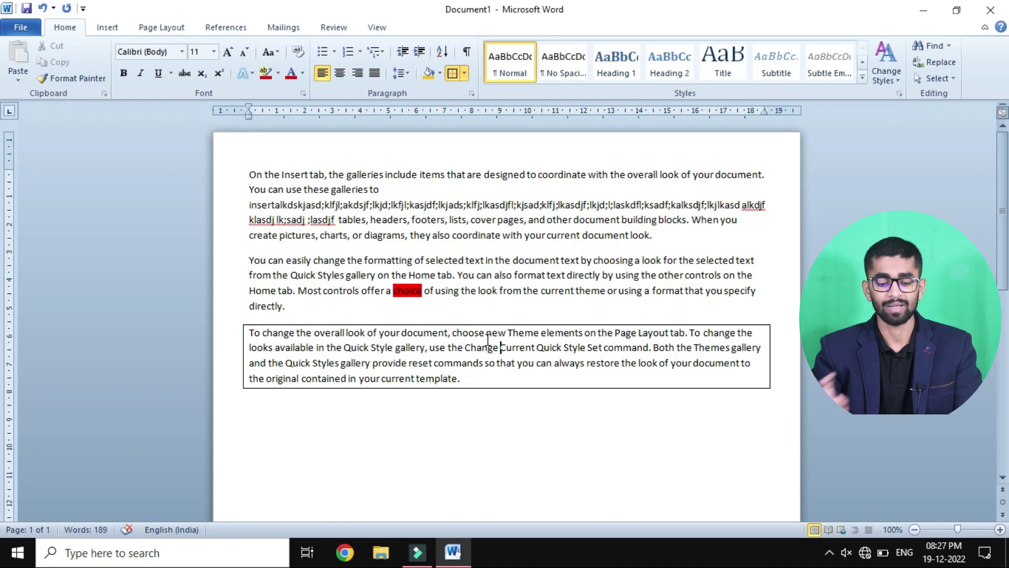
{"action": "key", "text": "ctrl+z"}
Step: Apply All Borders to the entire document text and undo the change
{"action": "key", "text": "ctrl+a"}
{"action": "left_click", "coordinate": [465, 74]}
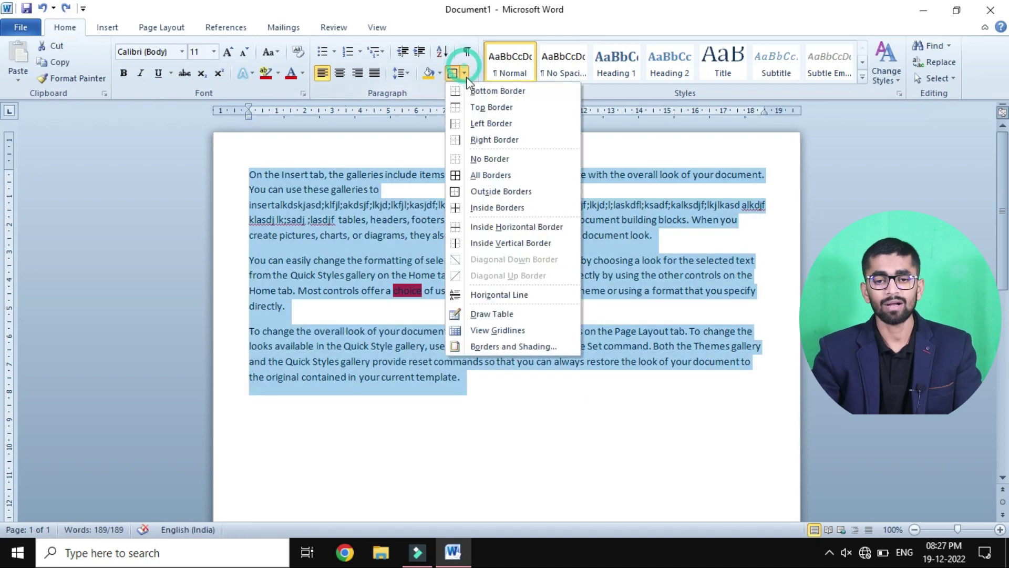
{"action": "left_click", "coordinate": [491, 174]}
{"action": "left_click", "coordinate": [473, 242]}
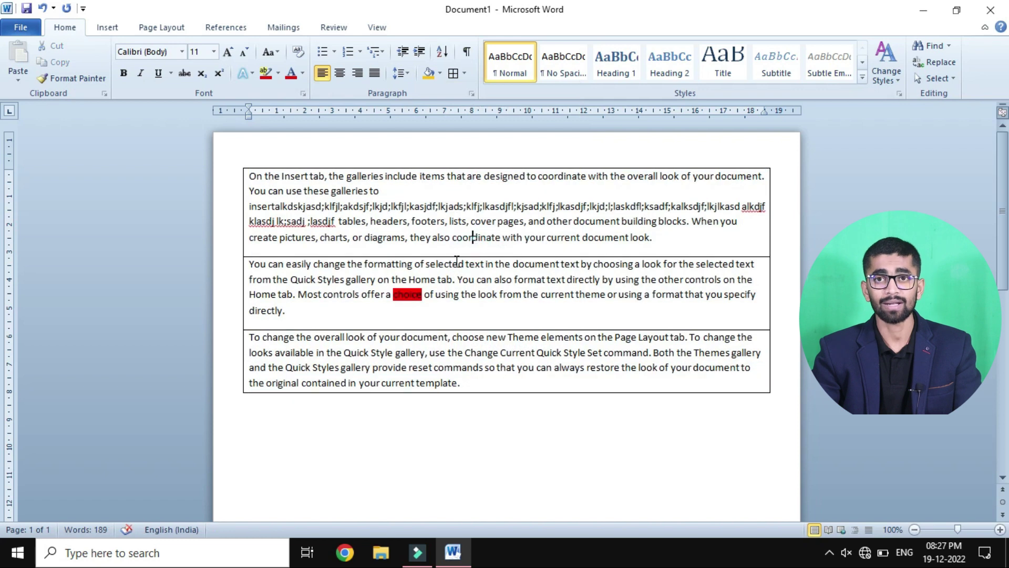
{"action": "key", "text": "ctrl+z"}
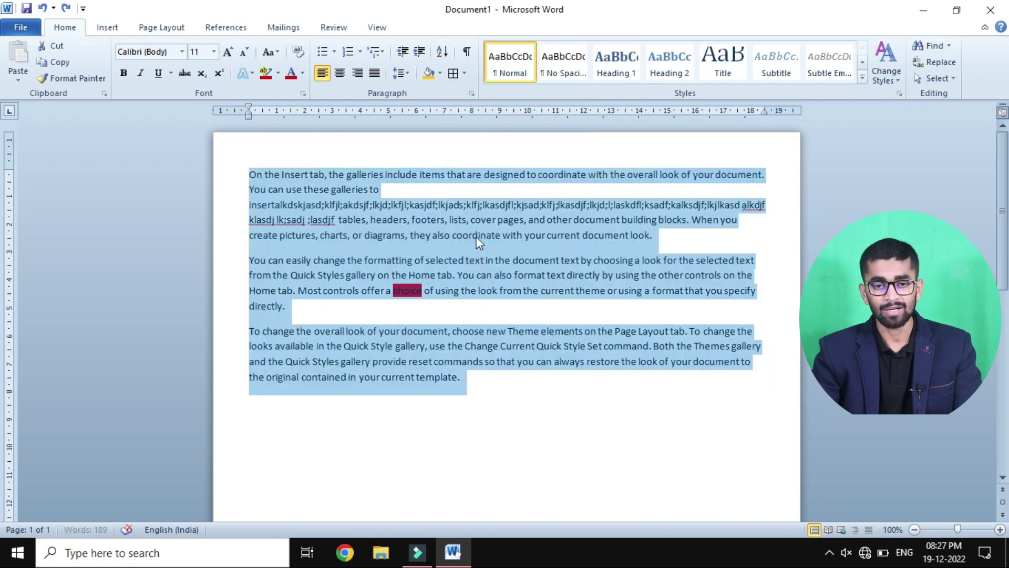
Step: Apply Outside Borders to the entire document text and undo the change
{"action": "left_click", "coordinate": [465, 74]}
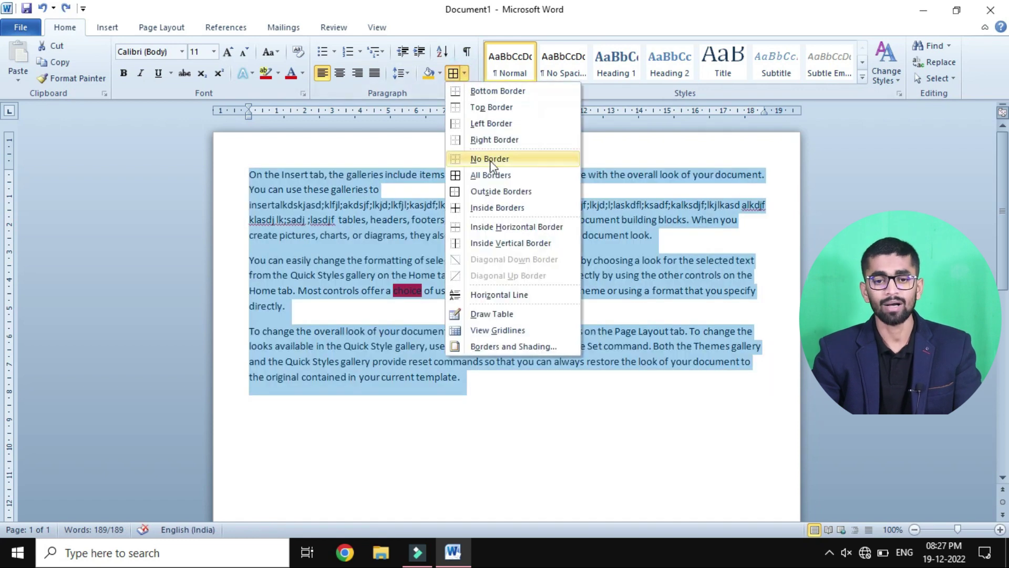
{"action": "left_click", "coordinate": [497, 192]}
{"action": "left_click", "coordinate": [495, 220]}
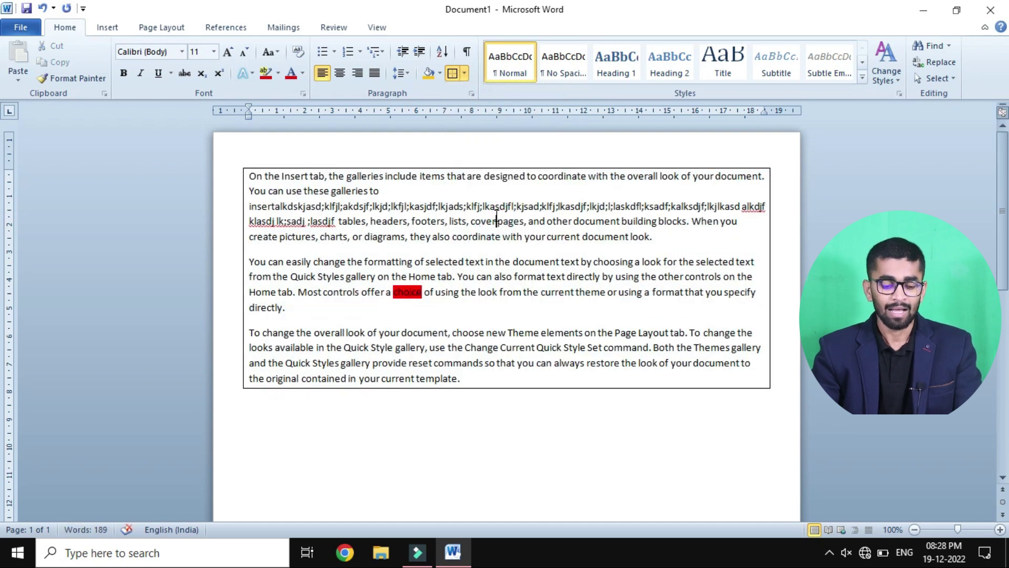
{"action": "key", "text": "ctrl+z"}
Step: Apply Inside Borders to the entire document text
{"action": "left_click", "coordinate": [464, 74]}
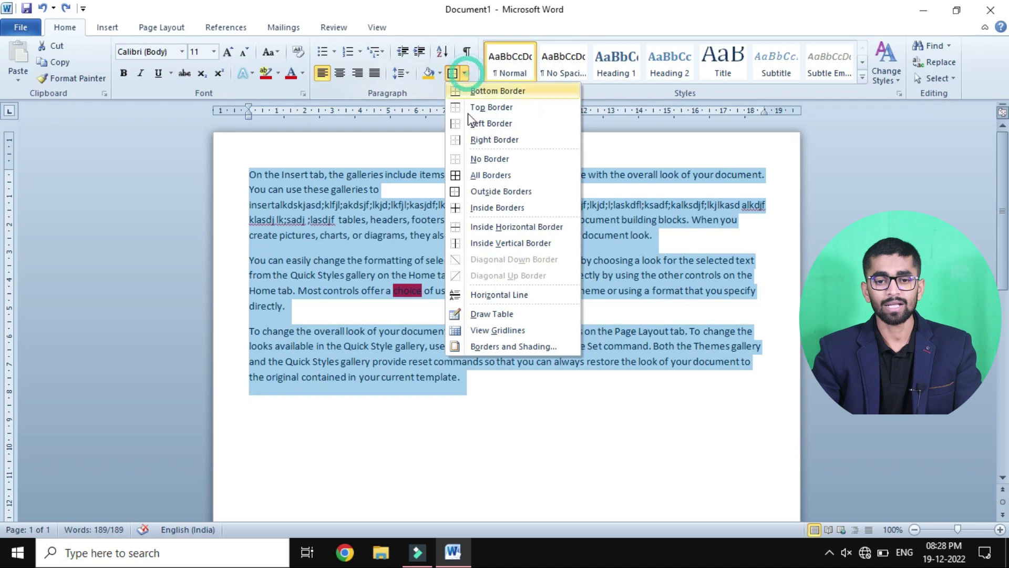
{"action": "left_click", "coordinate": [479, 208]}
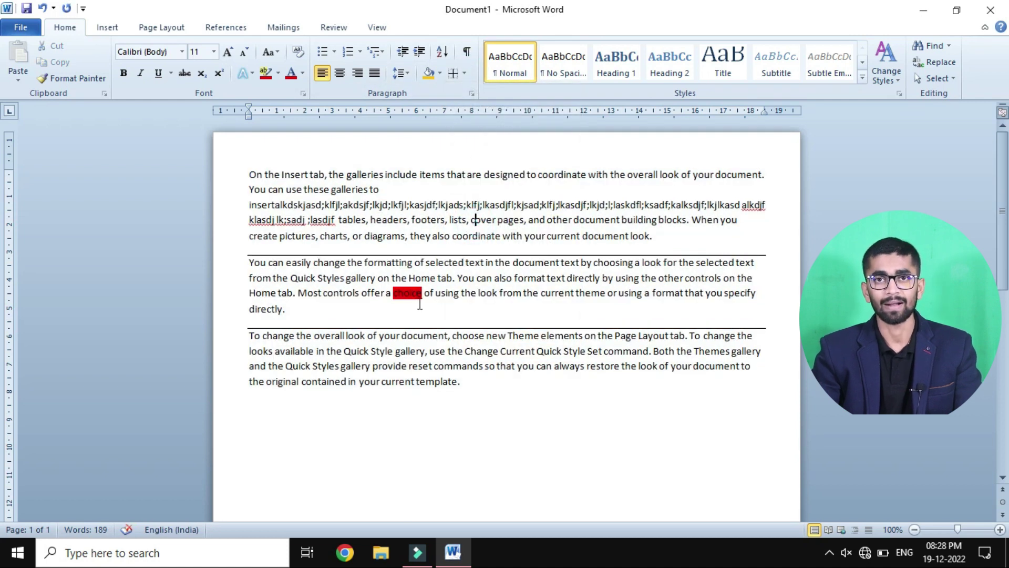
{"action": "left_click", "coordinate": [464, 74]}
{"action": "left_click", "coordinate": [397, 236]}
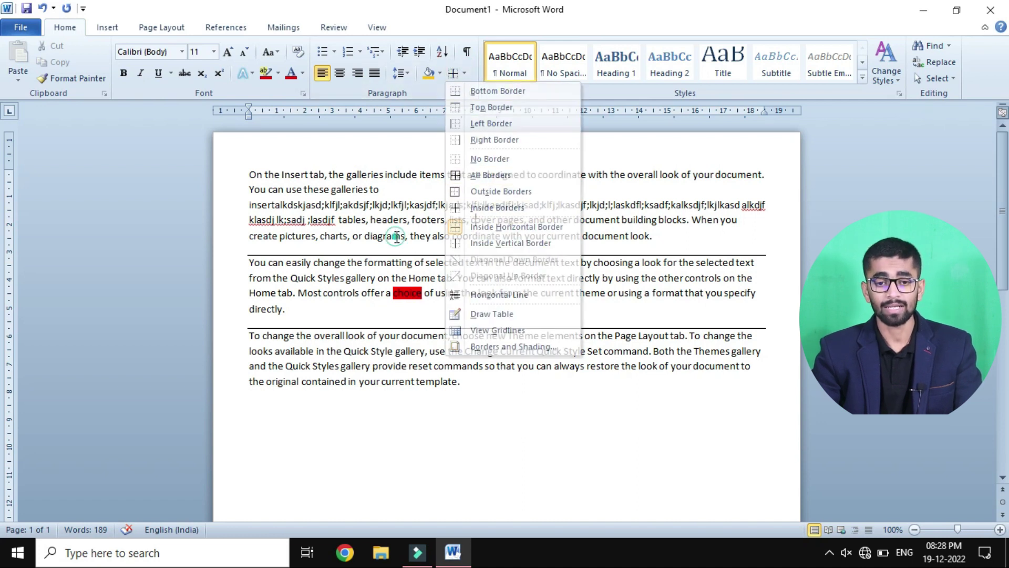
Step: Put All Borders around and between all paragraphs of the document
{"action": "key", "text": "ctrl+a"}
{"action": "left_click", "coordinate": [465, 73]}
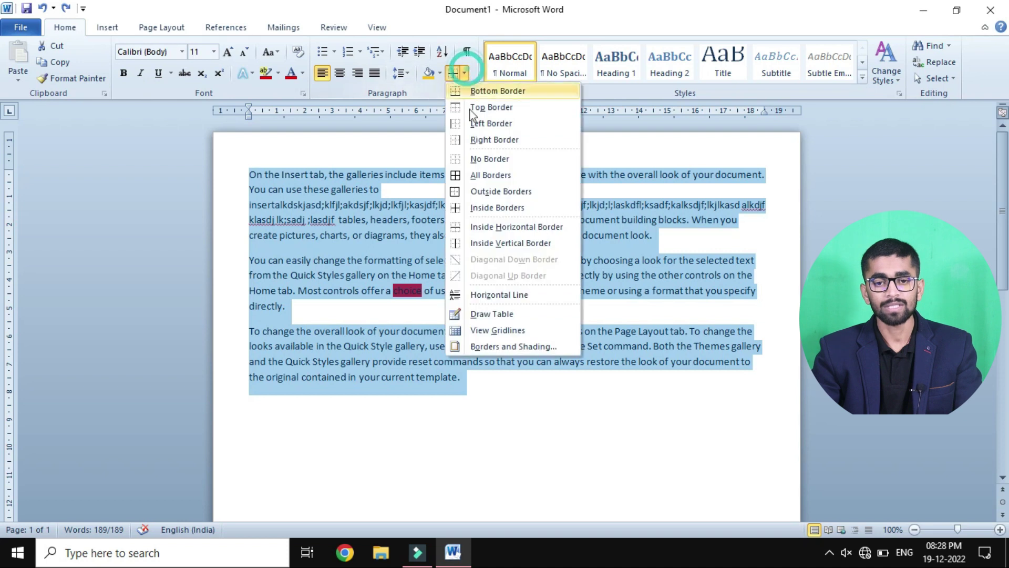
{"action": "left_click", "coordinate": [471, 174]}
{"action": "left_click", "coordinate": [437, 222]}
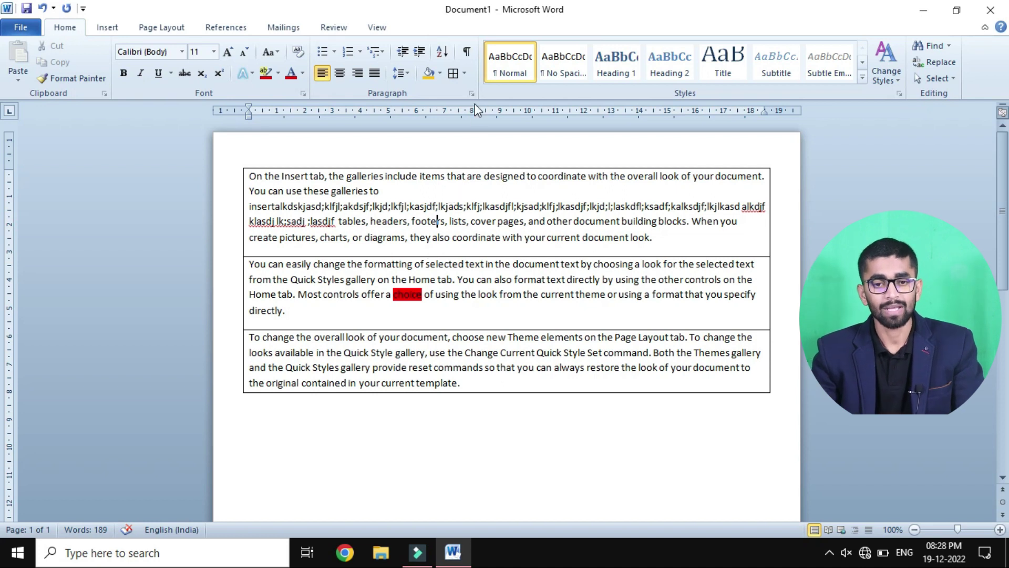
Step: Try to change the first paragraph's border to the dotted line style through Borders and Shading
{"action": "left_click", "coordinate": [464, 73]}
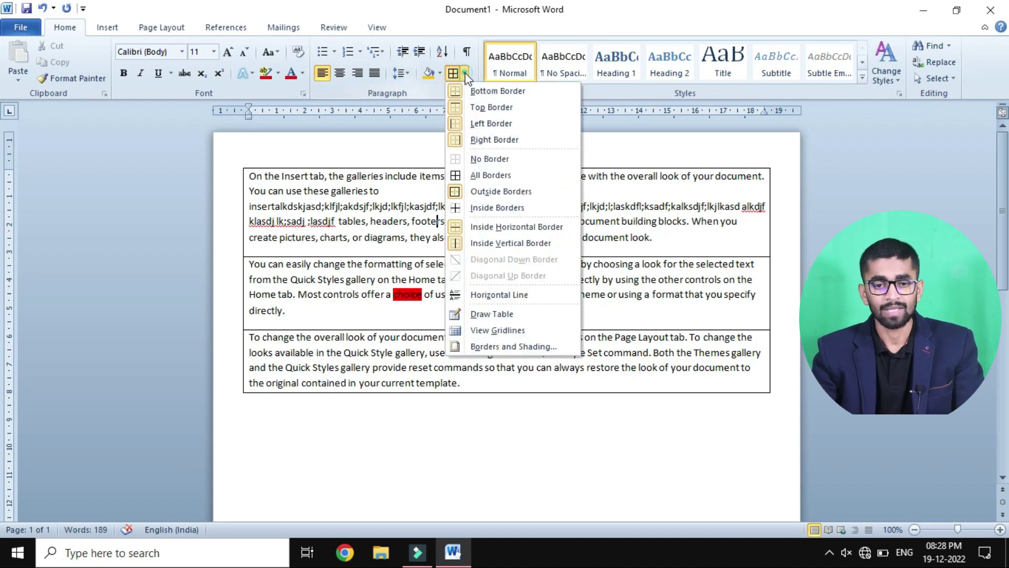
{"action": "left_click", "coordinate": [484, 345]}
{"action": "left_click", "coordinate": [427, 198]}
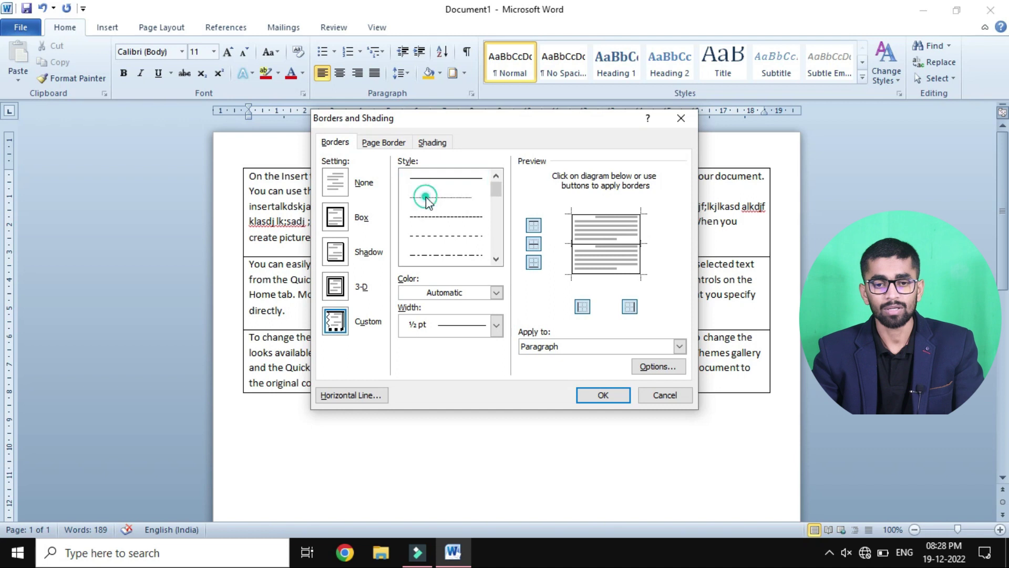
{"action": "left_click", "coordinate": [602, 394]}
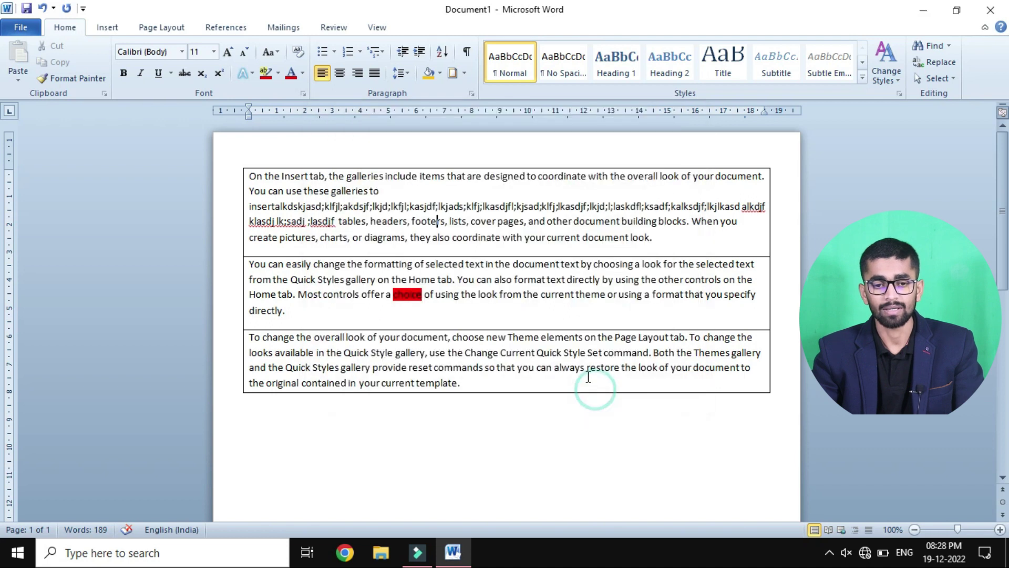
Step: Try to restyle the borders of the entire text with the dotted line style at 1 ½ pt width
{"action": "key", "text": "ctrl+a"}
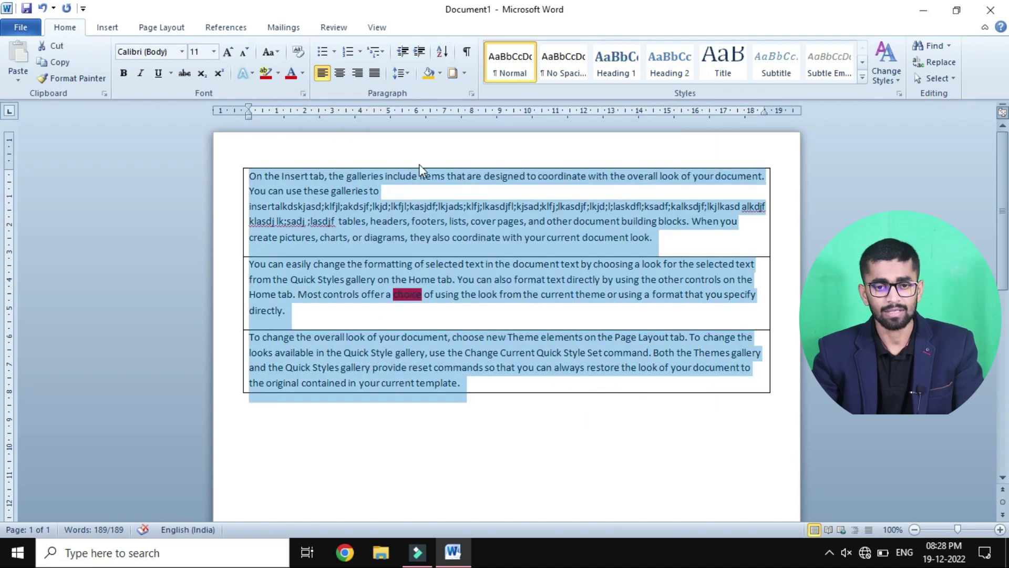
{"action": "left_click", "coordinate": [465, 73]}
{"action": "left_click", "coordinate": [480, 345]}
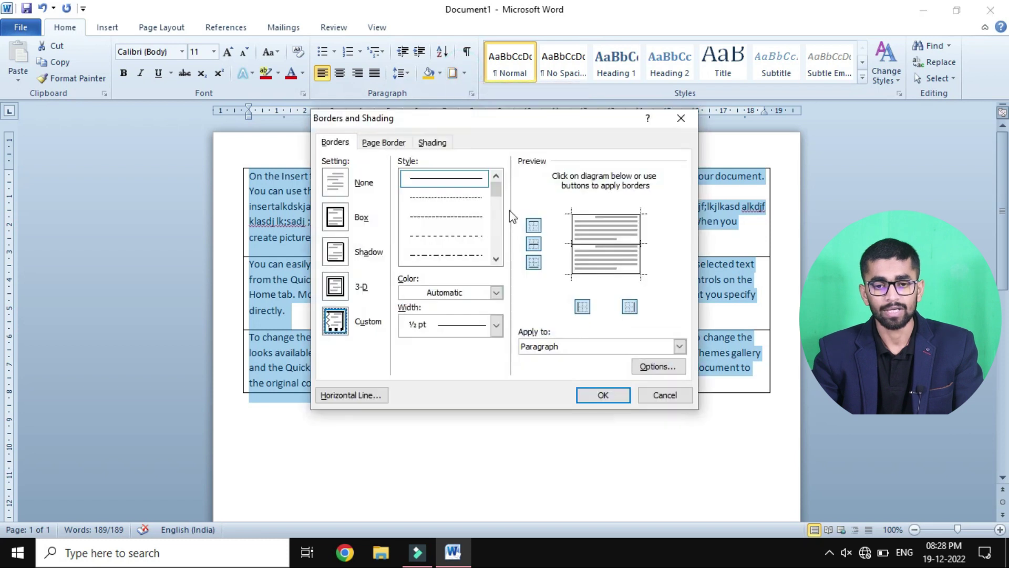
{"action": "left_click", "coordinate": [443, 197]}
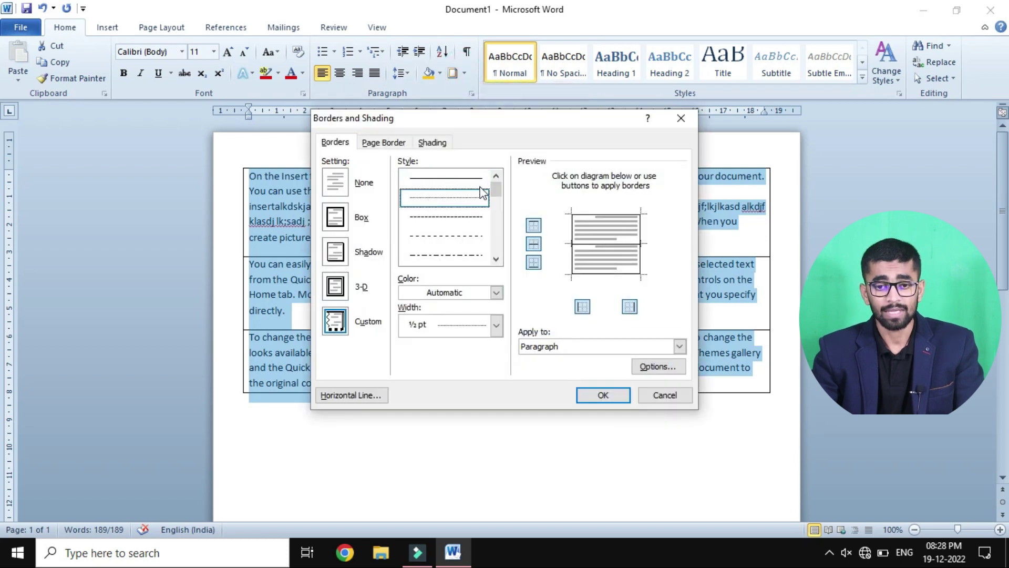
{"action": "left_click", "coordinate": [495, 325]}
{"action": "left_click", "coordinate": [449, 424]}
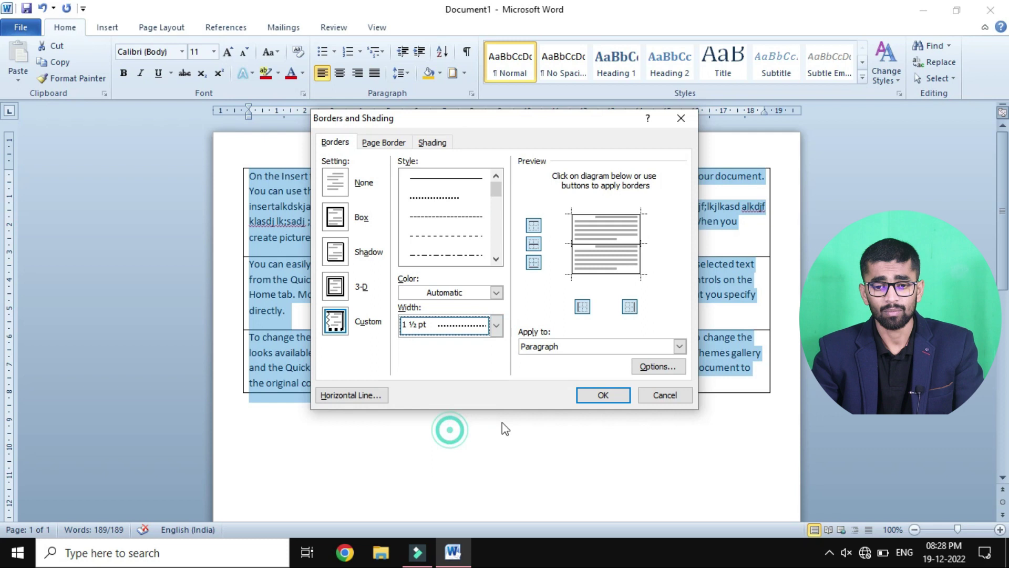
{"action": "left_click", "coordinate": [592, 397]}
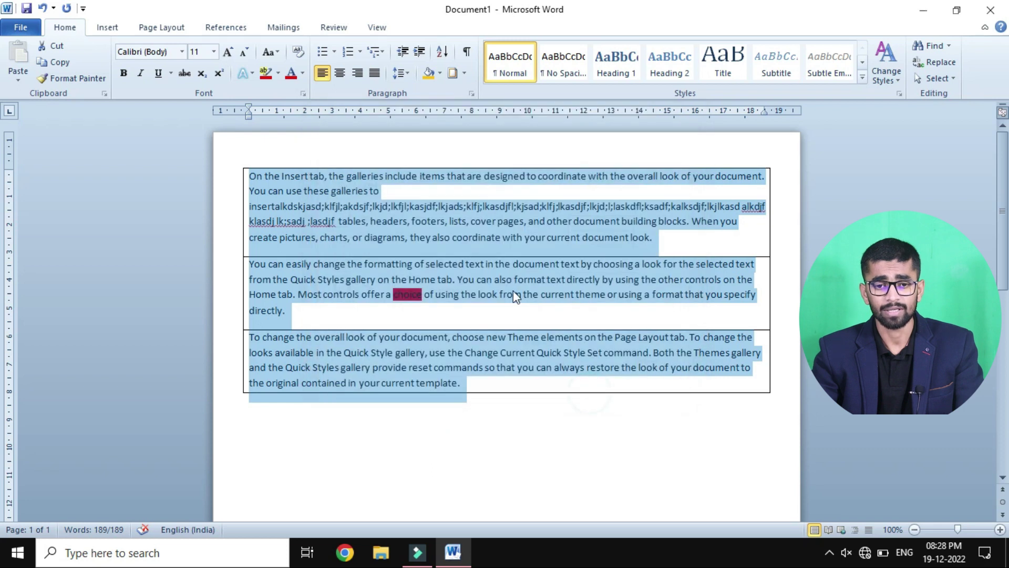
{"action": "left_click", "coordinate": [480, 225]}
{"action": "scroll", "coordinate": [462, 220], "scroll_direction": "up", "scroll_amount": 3}
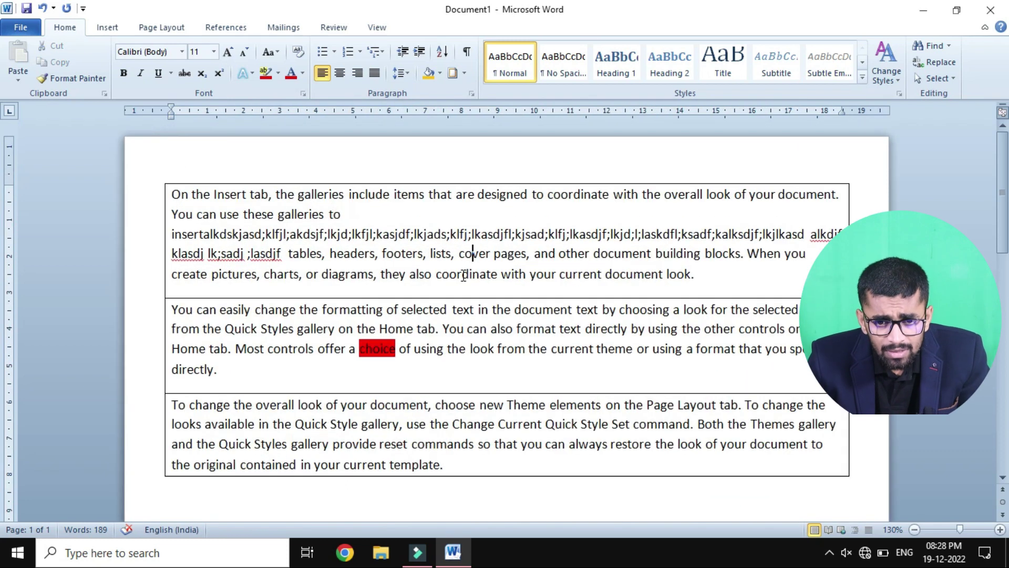
Step: Apply a 1 ½ pt dotted Box border to the entire text, adding the inside horizontal border between paragraphs
{"action": "key", "text": "ctrl+a"}
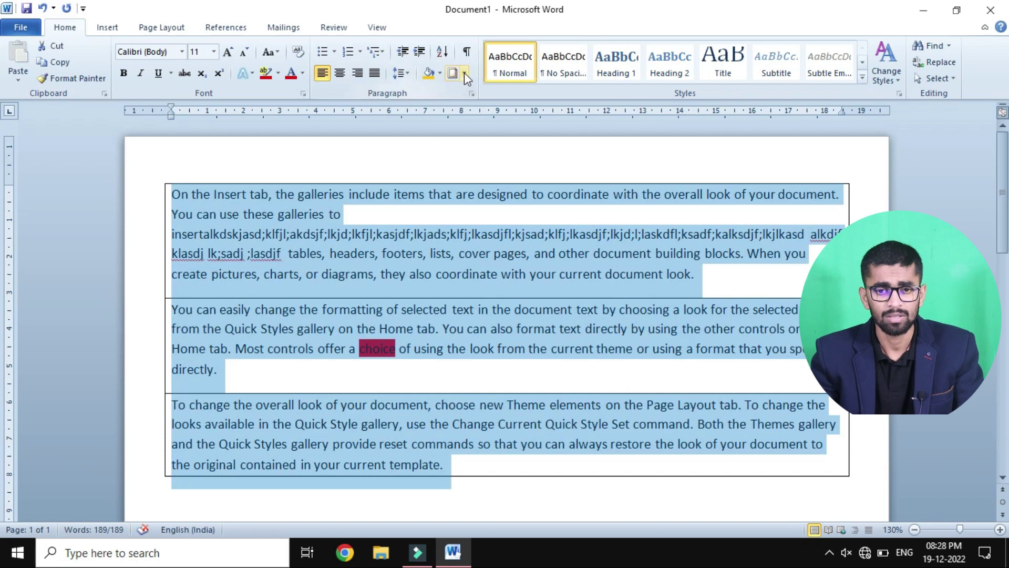
{"action": "left_click", "coordinate": [464, 72]}
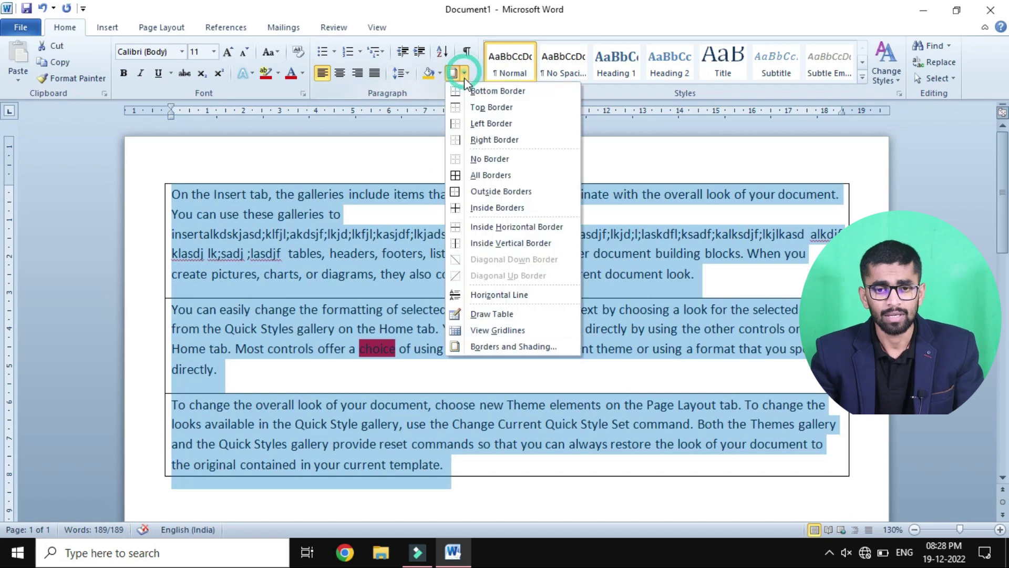
{"action": "left_click", "coordinate": [482, 348]}
{"action": "left_click", "coordinate": [425, 199]}
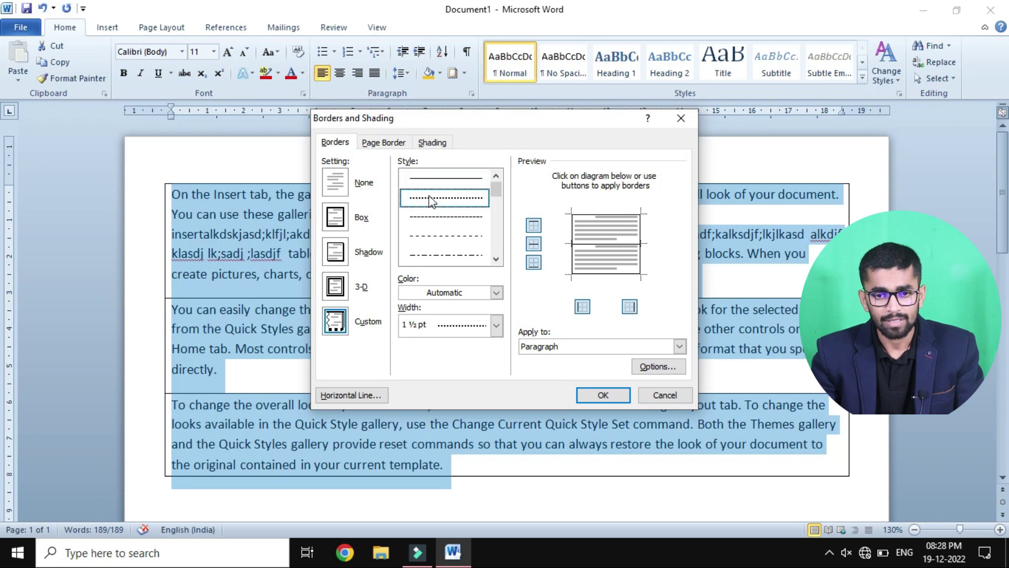
{"action": "left_click", "coordinate": [333, 217]}
{"action": "left_click", "coordinate": [334, 217]}
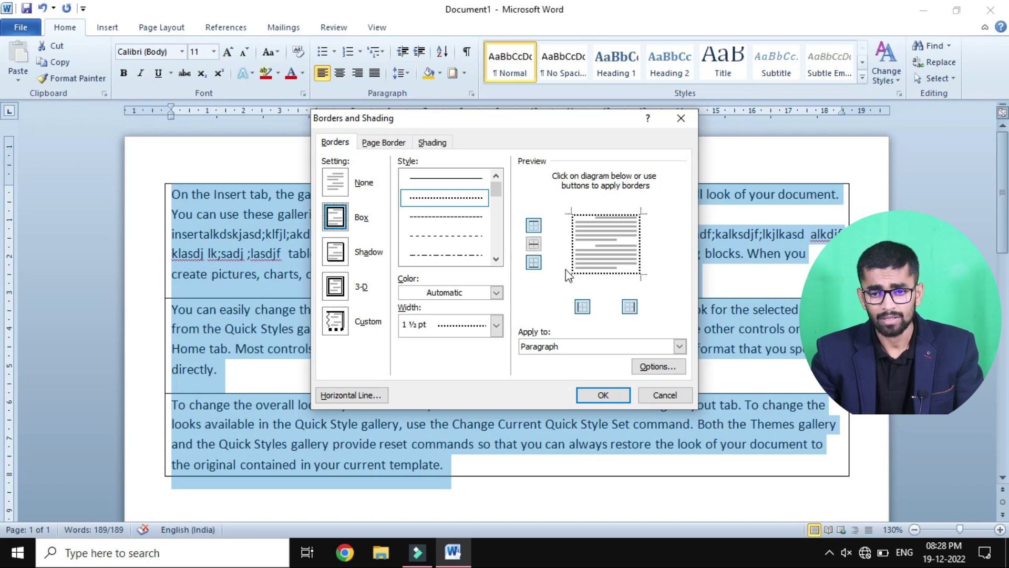
{"action": "left_click", "coordinate": [531, 244]}
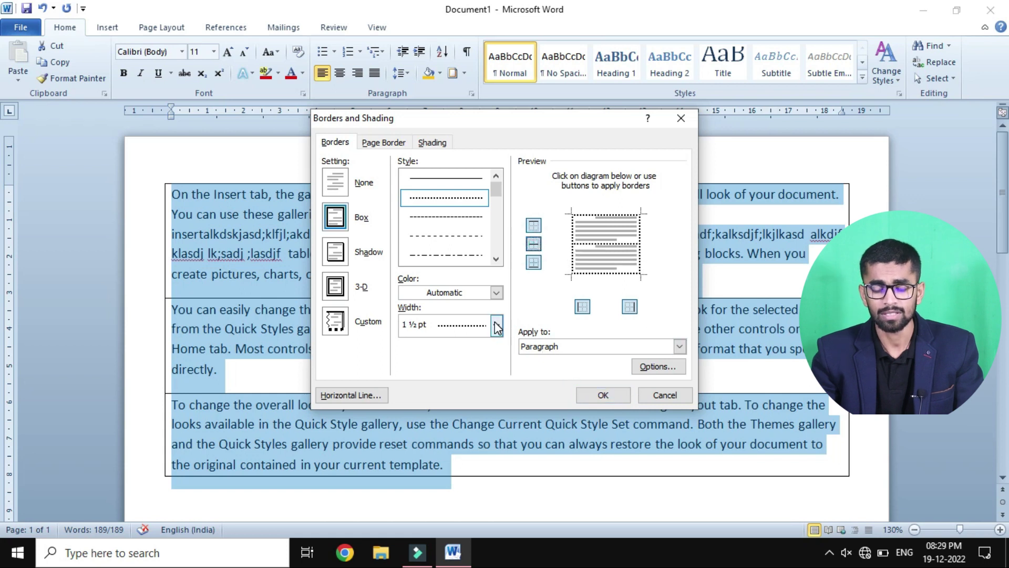
{"action": "left_click", "coordinate": [589, 396]}
{"action": "left_click", "coordinate": [473, 272]}
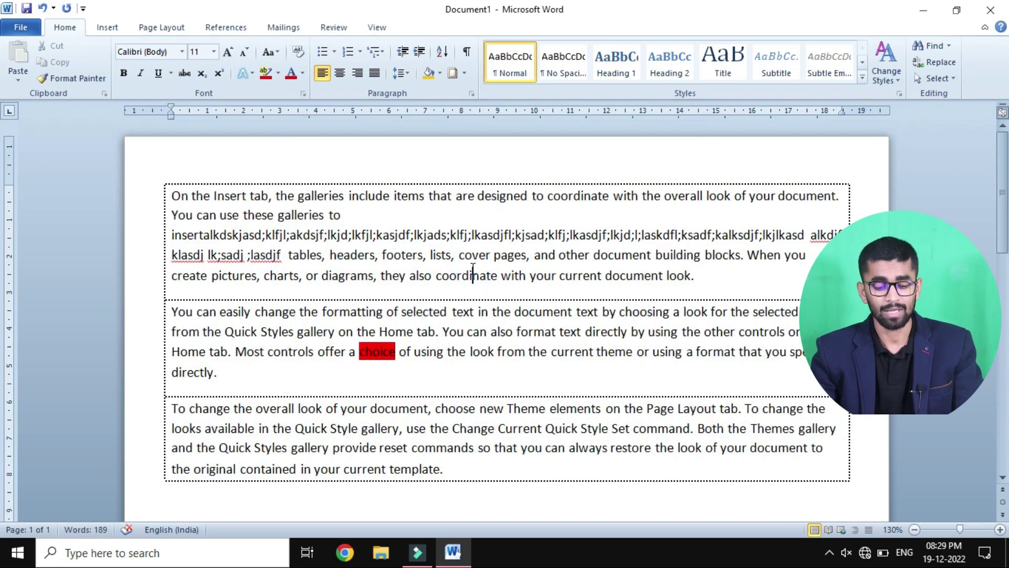
Step: Widen the entire text's dotted border to 4 ½ pt using the Box setting plus the inside horizontal border
{"action": "key", "text": "ctrl+a"}
{"action": "left_click", "coordinate": [465, 74]}
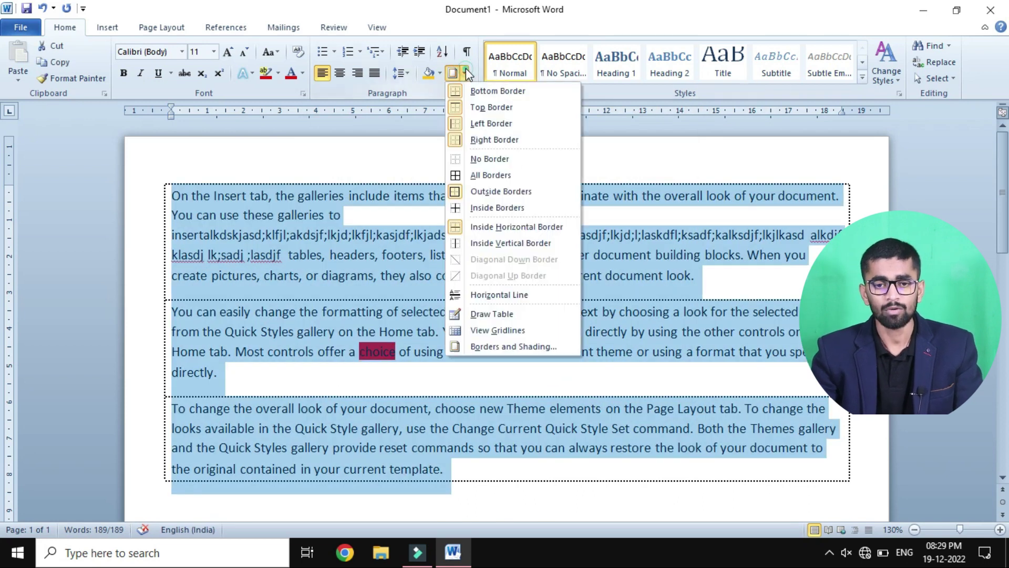
{"action": "left_click", "coordinate": [503, 346]}
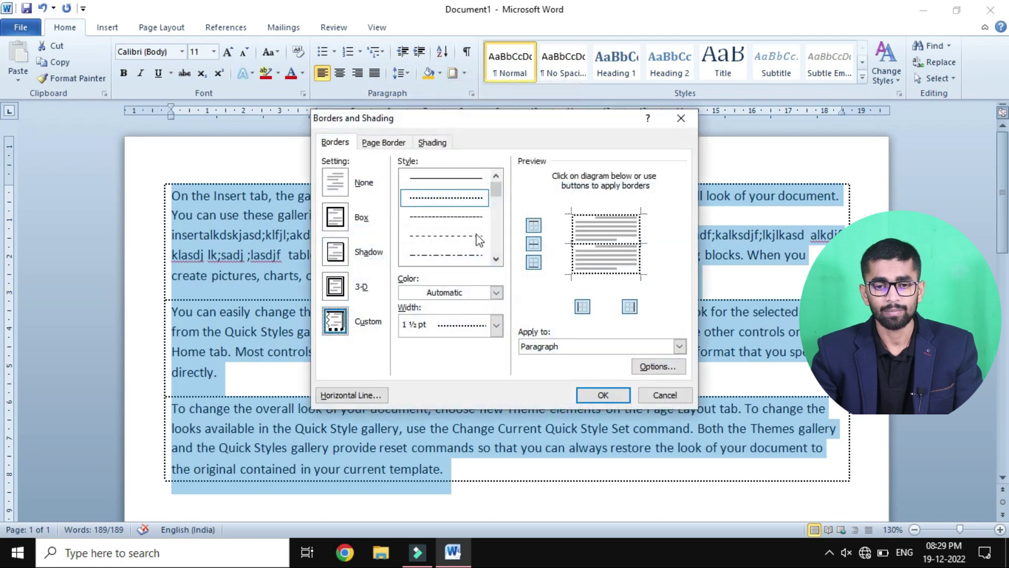
{"action": "left_click", "coordinate": [500, 327]}
{"action": "left_click", "coordinate": [452, 483]}
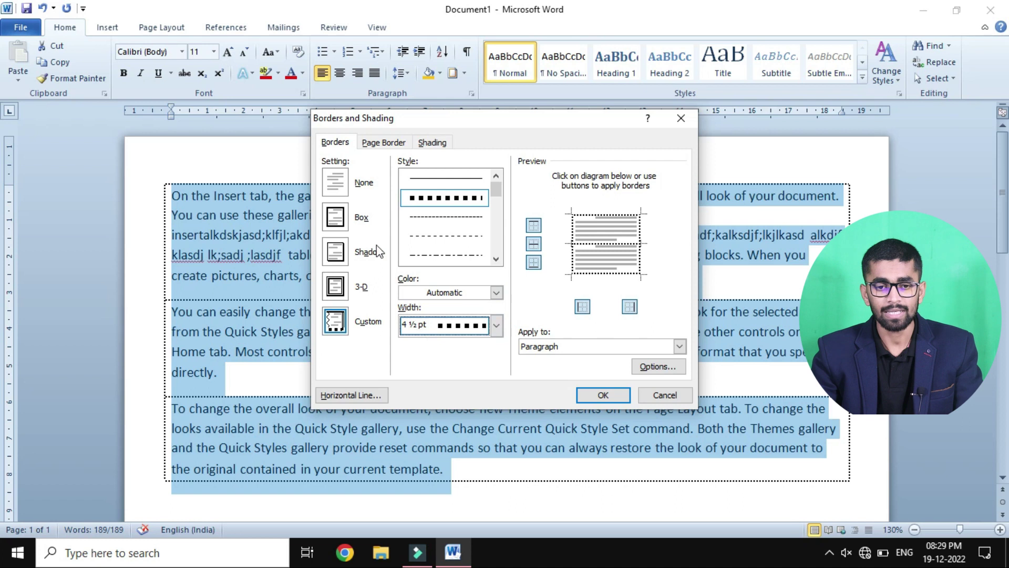
{"action": "left_click", "coordinate": [533, 226]}
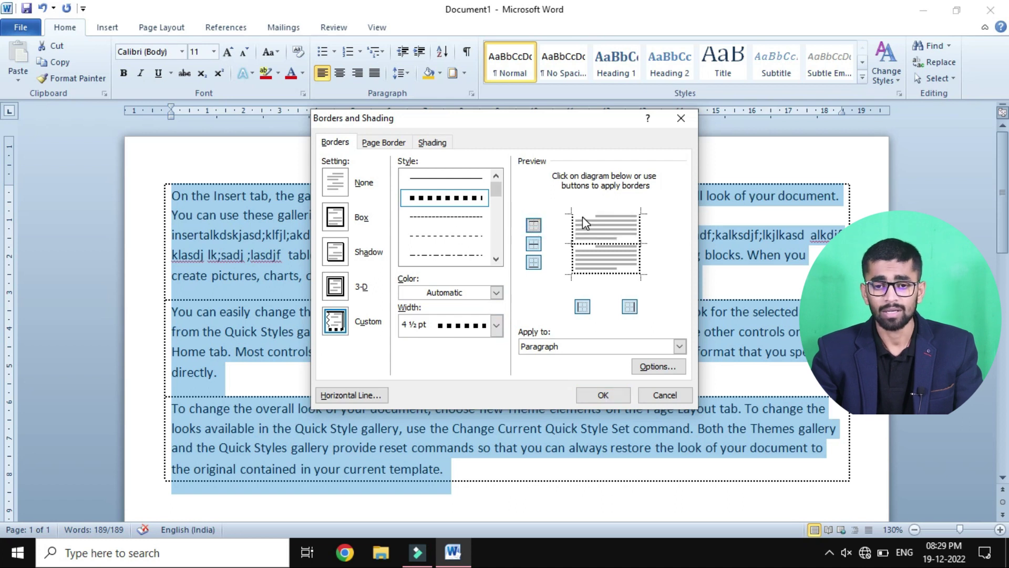
{"action": "left_click", "coordinate": [342, 223]}
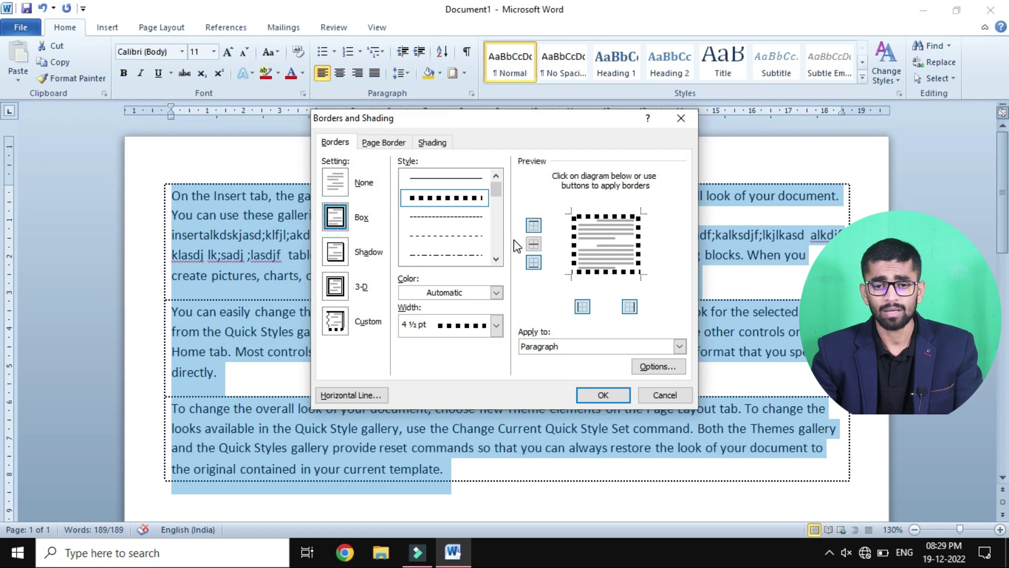
{"action": "left_click", "coordinate": [534, 244]}
{"action": "left_click", "coordinate": [604, 395]}
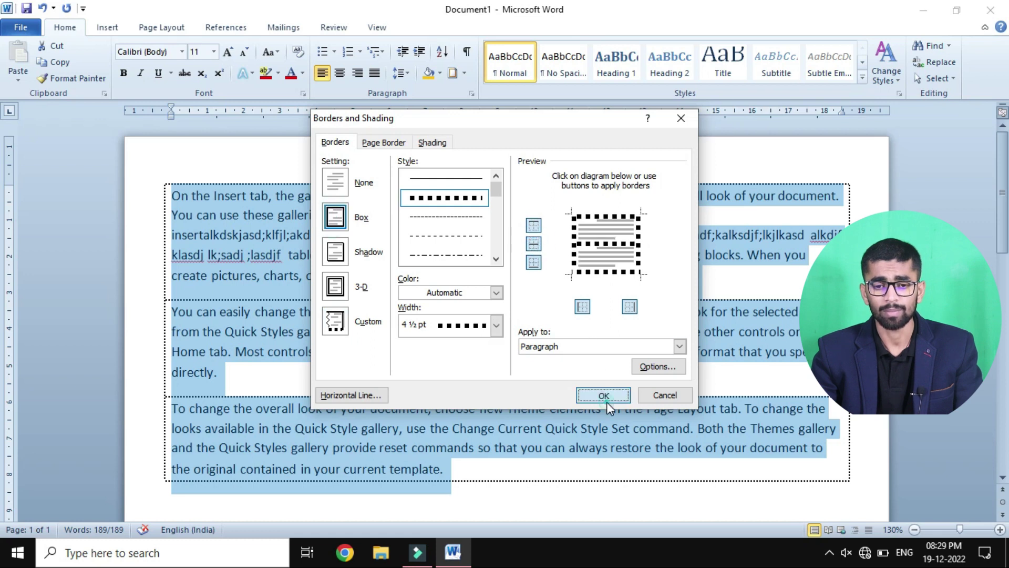
{"action": "left_click", "coordinate": [538, 274]}
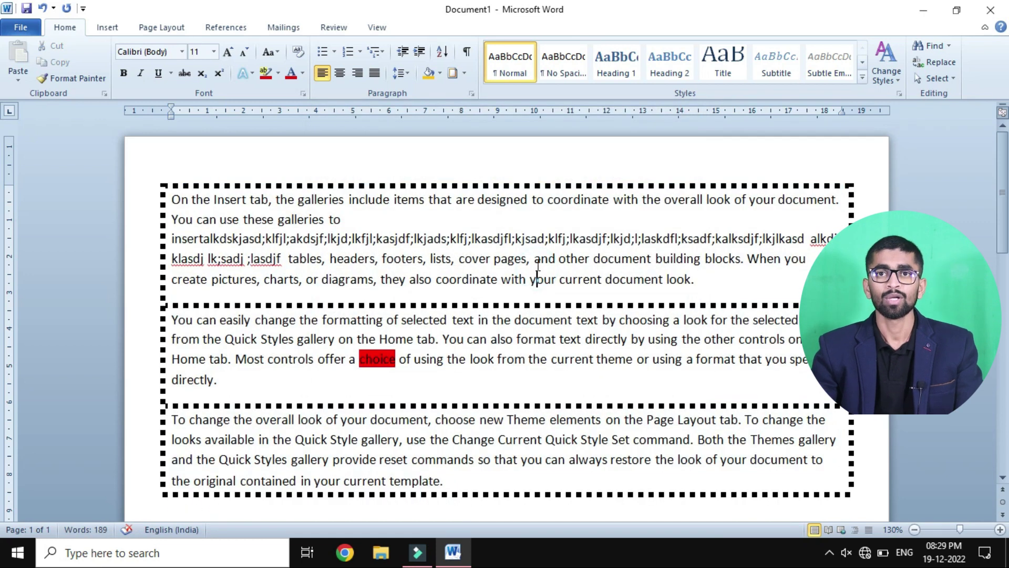